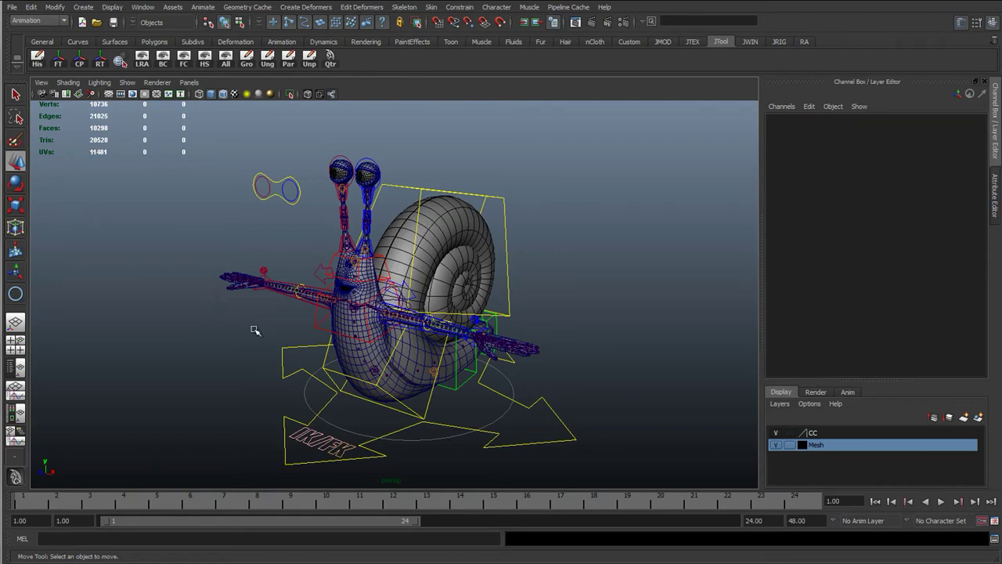
# Try stretching the snail's upper left arm FK control along X, then undo the scaling
pyautogui.scroll(2, 317, 353)
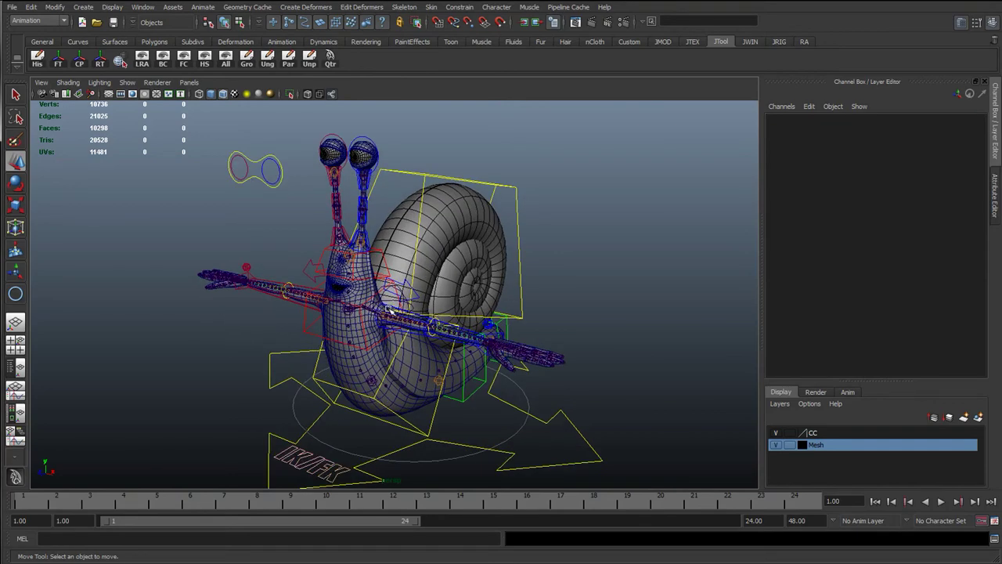
pyautogui.keyDown('alt'); pyautogui.moveTo(388, 335); pyautogui.dragTo(462, 317); pyautogui.keyUp('alt')
pyautogui.click(462, 317)
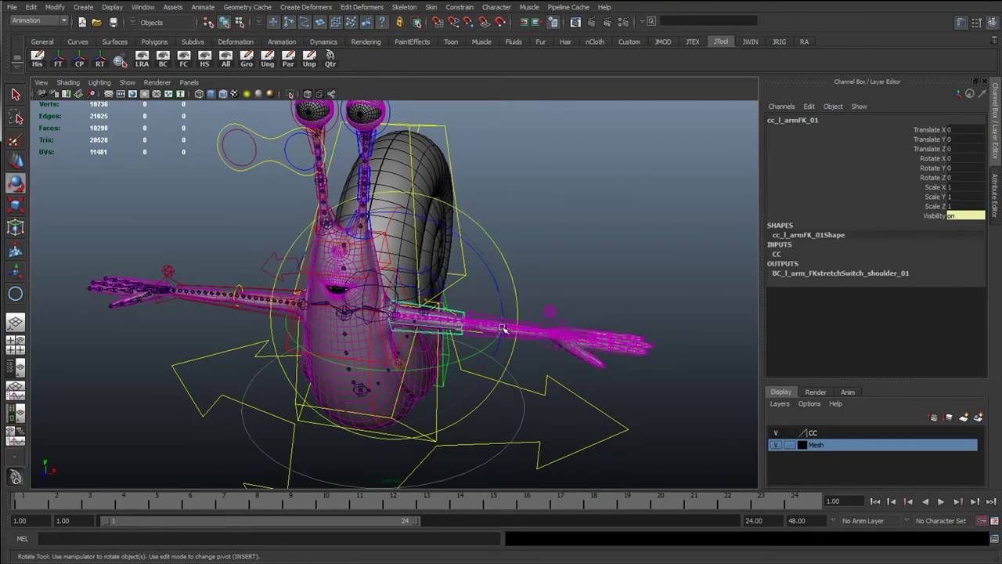
pyautogui.press('e')
pyautogui.press('r')
pyautogui.moveTo(601, 336); pyautogui.dragTo(519, 332)
pyautogui.hotkey('ctrl', 'z')
pyautogui.press('q')
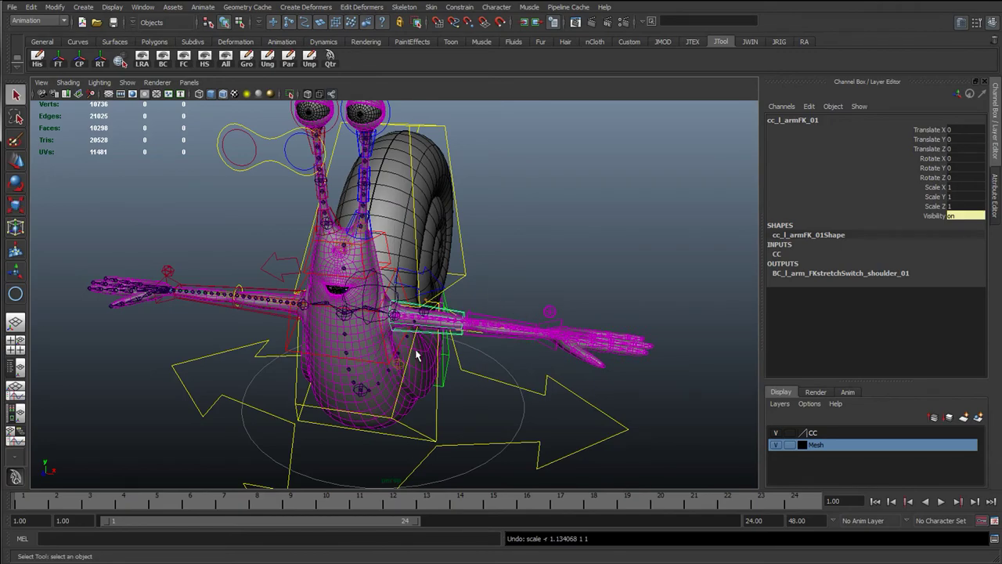
# Try enlarging the rig through the global ground control's Global Scale attribute, then undo the change
pyautogui.keyDown('alt'); pyautogui.moveTo(415, 356); pyautogui.dragTo(454, 405); pyautogui.keyUp('alt')
pyautogui.click(481, 404)
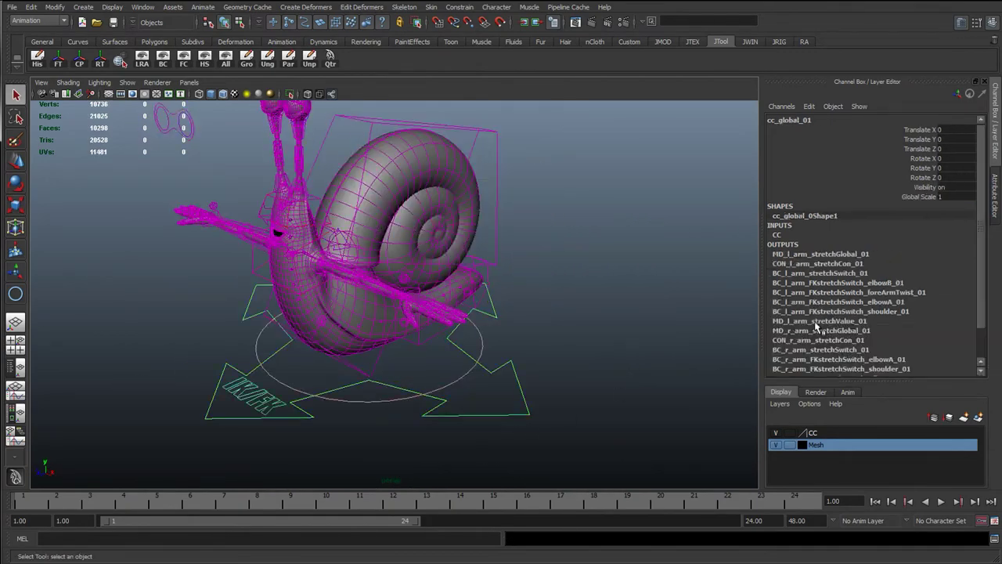
pyautogui.click(908, 197)
pyautogui.moveTo(559, 298); pyautogui.dragTo(599, 322, button='middle')
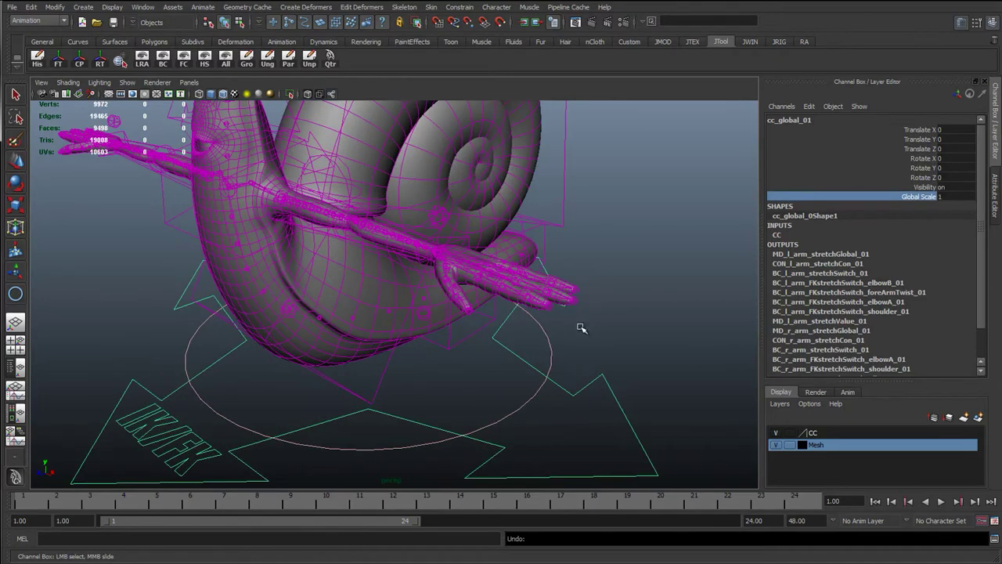
pyautogui.hotkey('ctrl', 'z')
# Reduce the global control's Global Scale to 0.7 and examine how the teeth and eyes follow
pyautogui.moveTo(498, 338); pyautogui.dragTo(255, 229, button='middle')
pyautogui.keyDown('alt'); pyautogui.moveTo(337, 279); pyautogui.dragTo(328, 304); pyautogui.keyUp('alt')
pyautogui.keyDown('alt'); pyautogui.moveTo(337, 305); pyautogui.dragTo(409, 371, button='middle'); pyautogui.keyUp('alt')
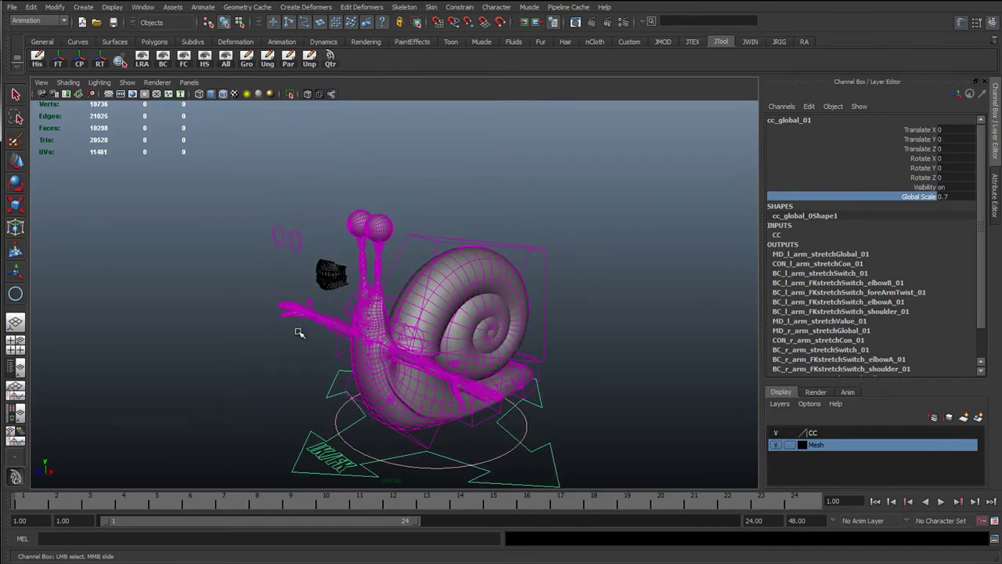
pyautogui.keyDown('alt'); pyautogui.moveTo(298, 333); pyautogui.dragTo(349, 335, button='right'); pyautogui.keyUp('alt')
pyautogui.keyDown('alt'); pyautogui.moveTo(257, 299); pyautogui.dragTo(313, 301, button='right'); pyautogui.keyUp('alt')
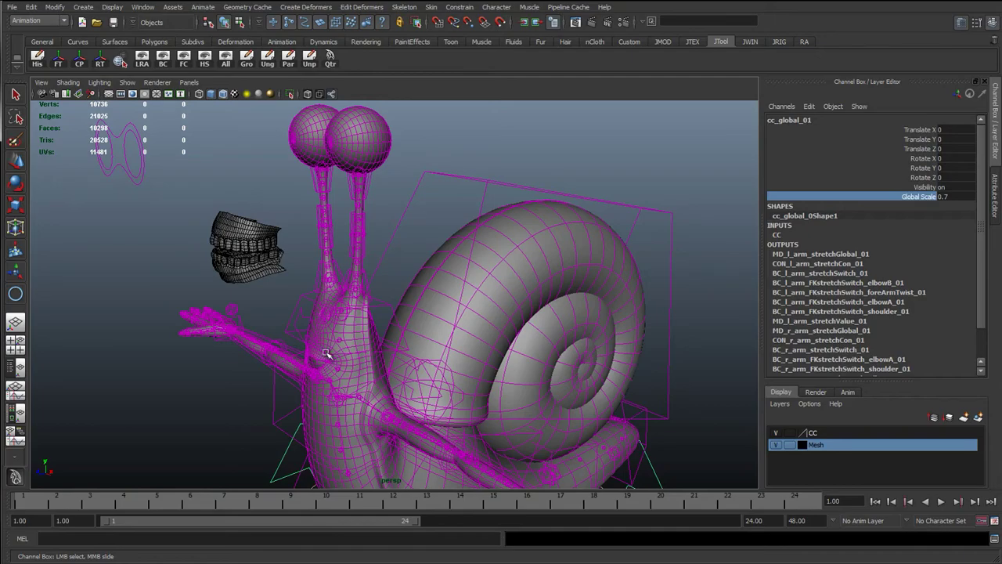
# Raise the Global Scale in stages to 1.94 while checking the eyes and mouth from several angles
pyautogui.keyDown('alt'); pyautogui.moveTo(330, 339); pyautogui.dragTo(365, 416); pyautogui.keyUp('alt')
pyautogui.moveTo(434, 395); pyautogui.dragTo(458, 395, button='middle')
pyautogui.keyDown('alt'); pyautogui.moveTo(450, 376); pyautogui.dragTo(418, 358); pyautogui.keyUp('alt')
pyautogui.moveTo(483, 352)
pyautogui.mouseDown(button='middle')
pyautogui.moveTo(473, 351)
pyautogui.moveTo(498, 353)
pyautogui.mouseUp(button='middle')
pyautogui.keyDown('alt'); pyautogui.moveTo(499, 353); pyautogui.dragTo(409, 329, button='right'); pyautogui.keyUp('alt')
pyautogui.keyDown('alt'); pyautogui.moveTo(409, 329); pyautogui.dragTo(423, 301); pyautogui.keyUp('alt')
pyautogui.keyDown('alt'); pyautogui.moveTo(423, 352); pyautogui.dragTo(432, 481, button='middle'); pyautogui.keyUp('alt')
pyautogui.moveTo(446, 372); pyautogui.dragTo(475, 378, button='middle')
pyautogui.keyDown('alt'); pyautogui.moveTo(474, 378); pyautogui.dragTo(430, 287, button='right'); pyautogui.keyUp('alt')
pyautogui.keyDown('alt'); pyautogui.moveTo(430, 286); pyautogui.dragTo(415, 355, button='middle'); pyautogui.keyUp('alt')
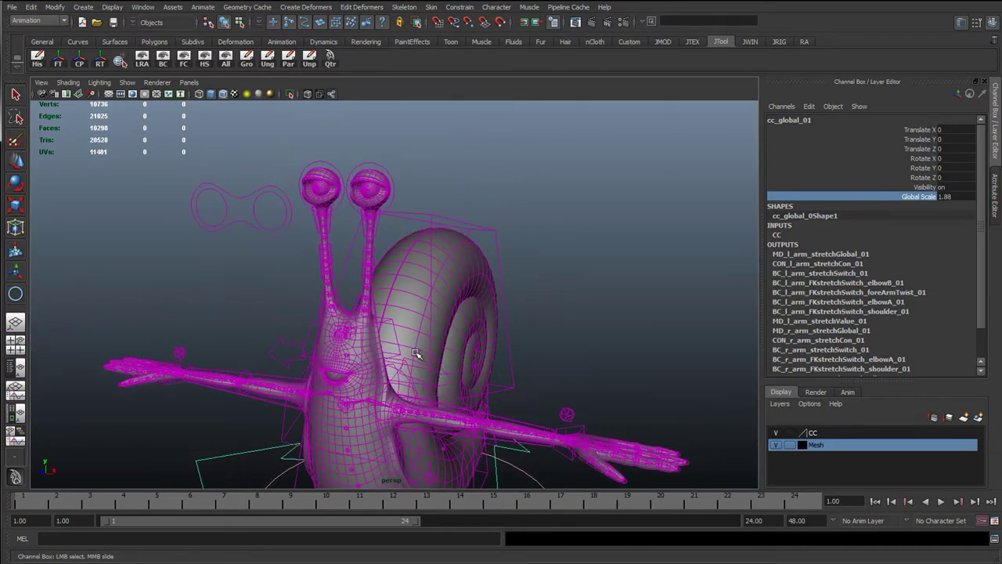
pyautogui.keyDown('alt'); pyautogui.moveTo(414, 355); pyautogui.dragTo(387, 350); pyautogui.keyUp('alt')
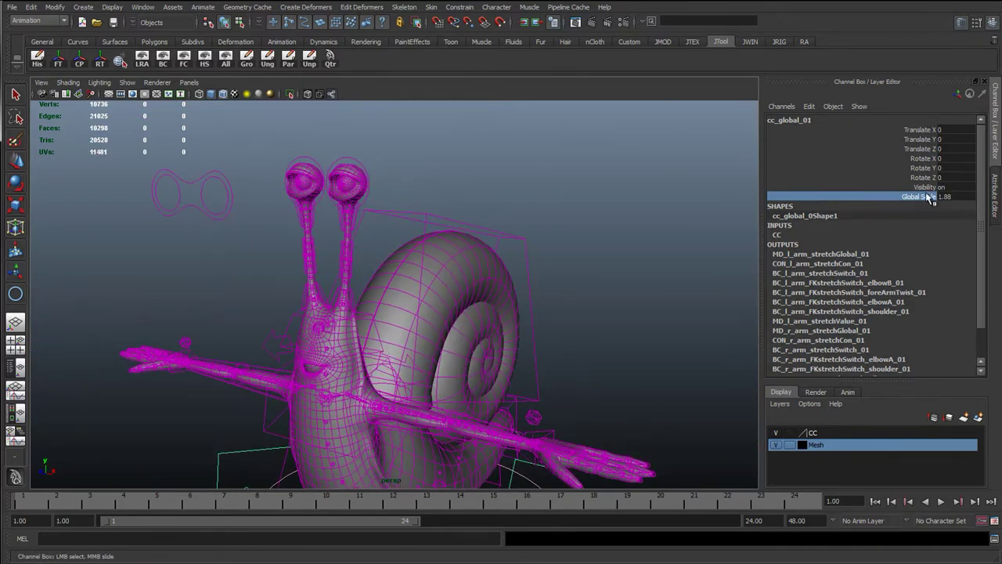
pyautogui.keyDown('alt'); pyautogui.moveTo(491, 288); pyautogui.dragTo(515, 285); pyautogui.keyUp('alt')
# Set the global control's Global Scale to 1
pyautogui.click(955, 197)
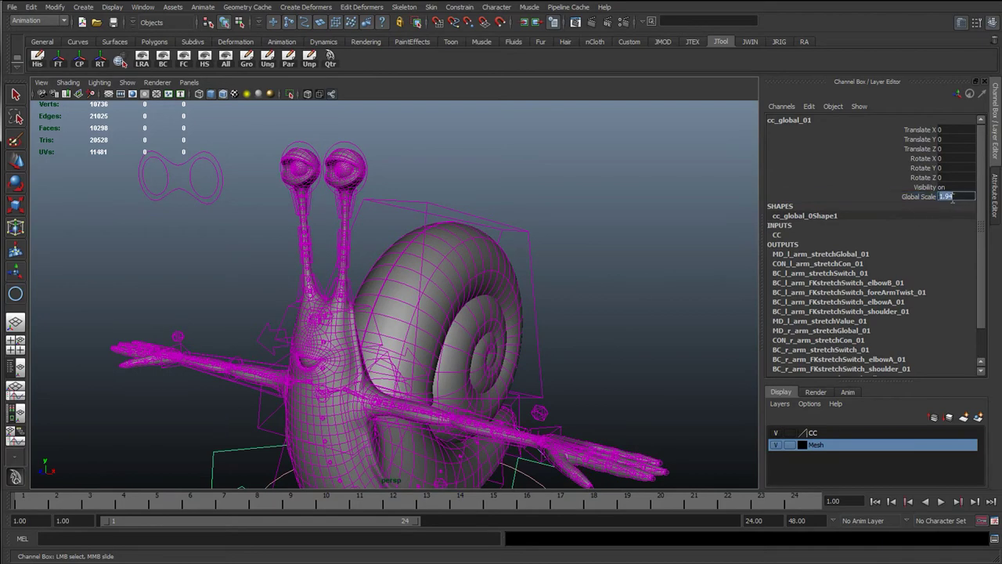
pyautogui.write('1')
pyautogui.press('Return')
pyautogui.keyDown('alt'); pyautogui.moveTo(439, 372); pyautogui.dragTo(478, 396, button='right'); pyautogui.keyUp('alt')
pyautogui.keyDown('alt'); pyautogui.moveTo(478, 396); pyautogui.dragTo(481, 184, button='middle'); pyautogui.keyUp('alt')
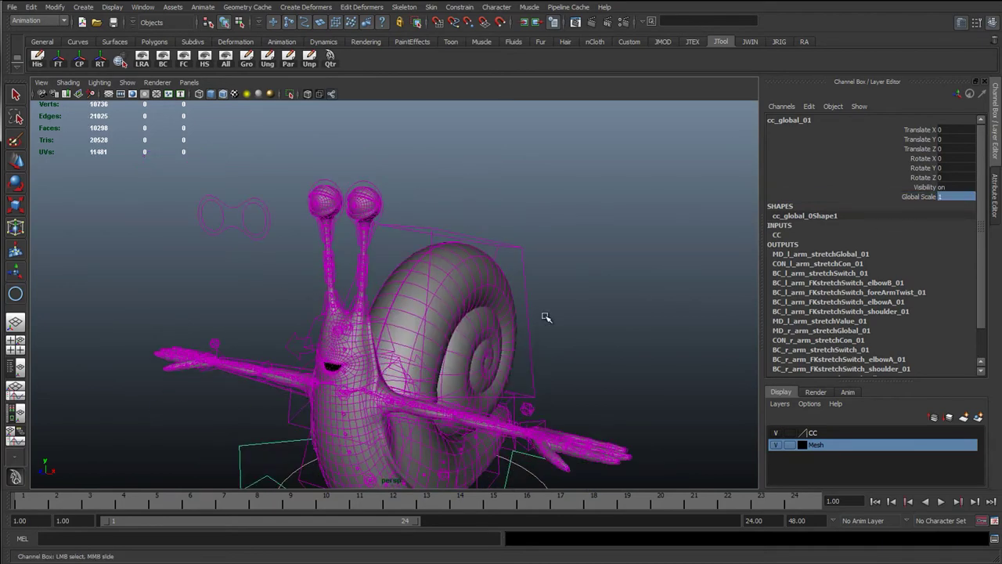
# Show the Outliner beside the perspective view and reveal the eye groups inside charNode01 and model01
pyautogui.click(49, 350)
pyautogui.click(15, 367)
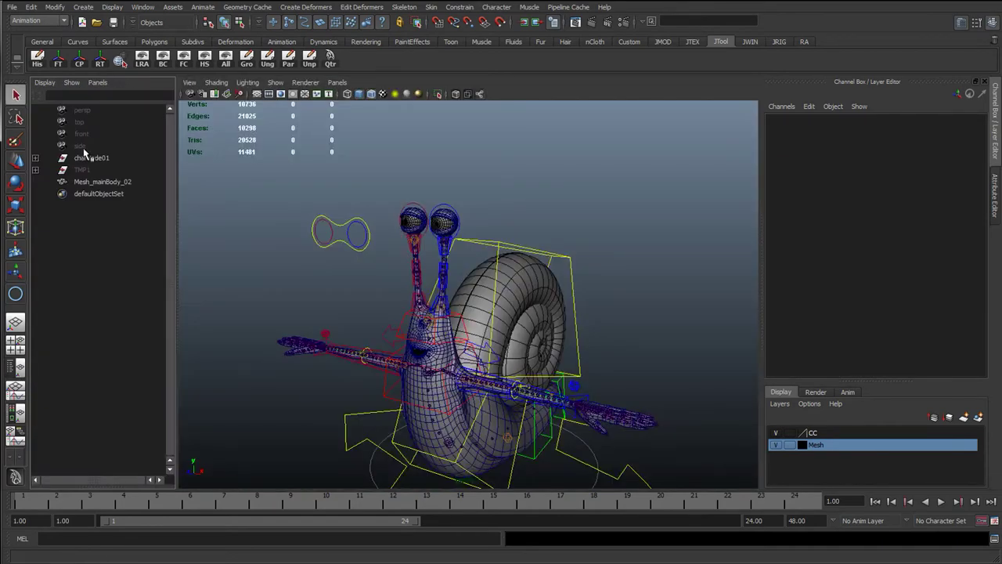
pyautogui.click(35, 159)
pyautogui.click(35, 206)
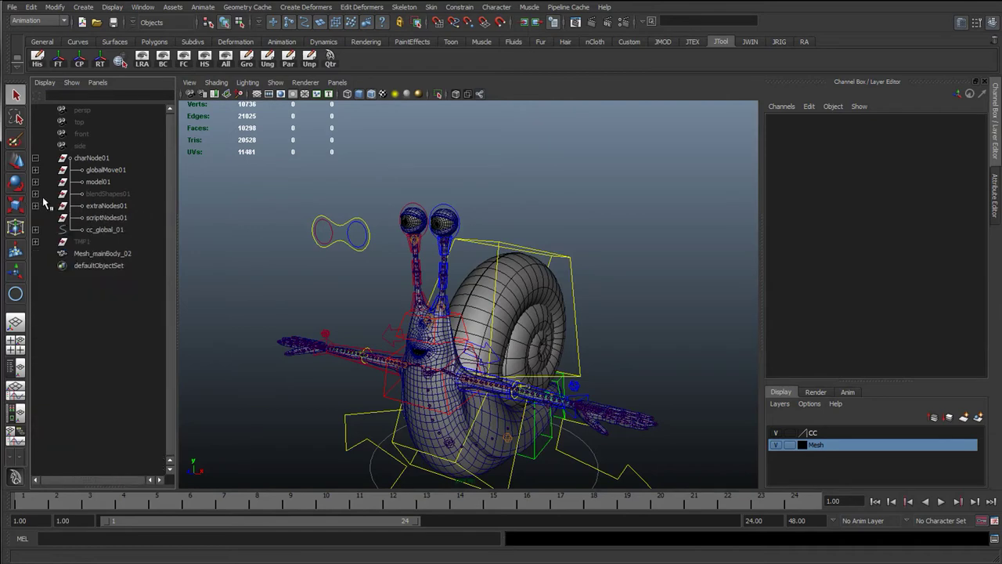
pyautogui.click(34, 181)
pyautogui.moveTo(135, 279); pyautogui.dragTo(144, 288)
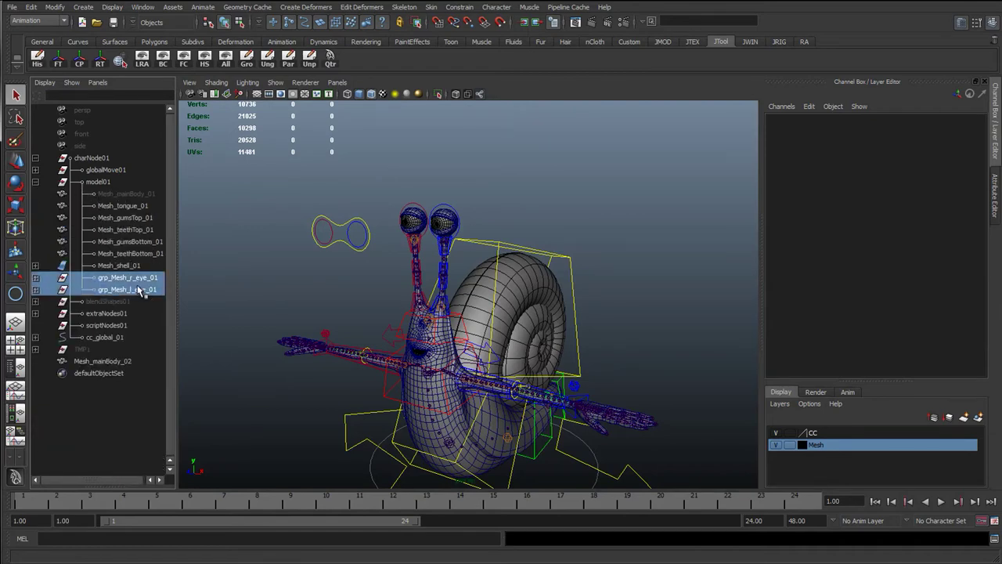
pyautogui.click(619, 478)
pyautogui.keyDown('alt'); pyautogui.moveTo(485, 380); pyautogui.dragTo(461, 302, button='middle'); pyautogui.keyUp('alt')
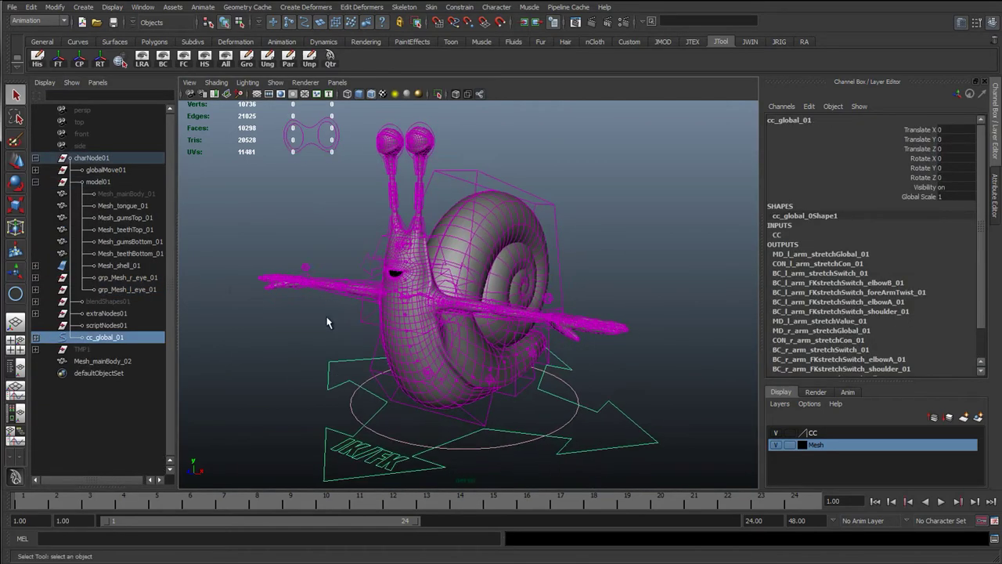
pyautogui.keyDown('alt'); pyautogui.moveTo(357, 264); pyautogui.dragTo(244, 295); pyautogui.keyUp('alt')
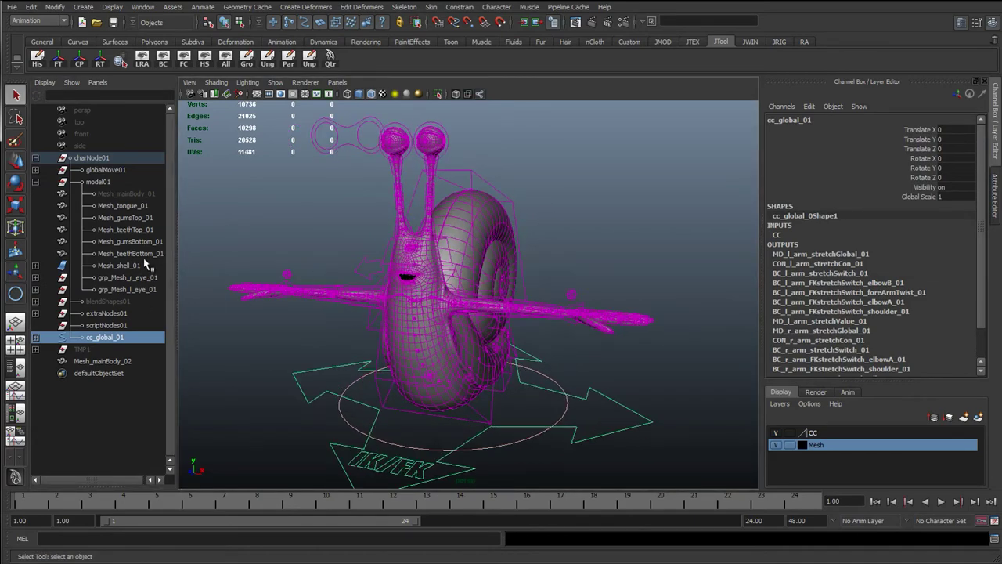
pyautogui.moveTo(147, 255); pyautogui.dragTo(146, 247)
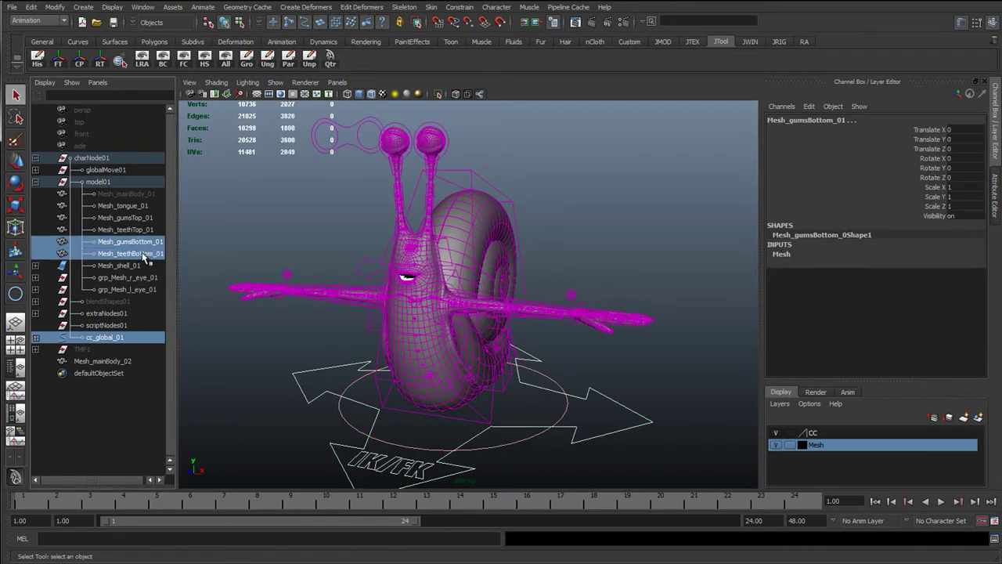
pyautogui.click(624, 417)
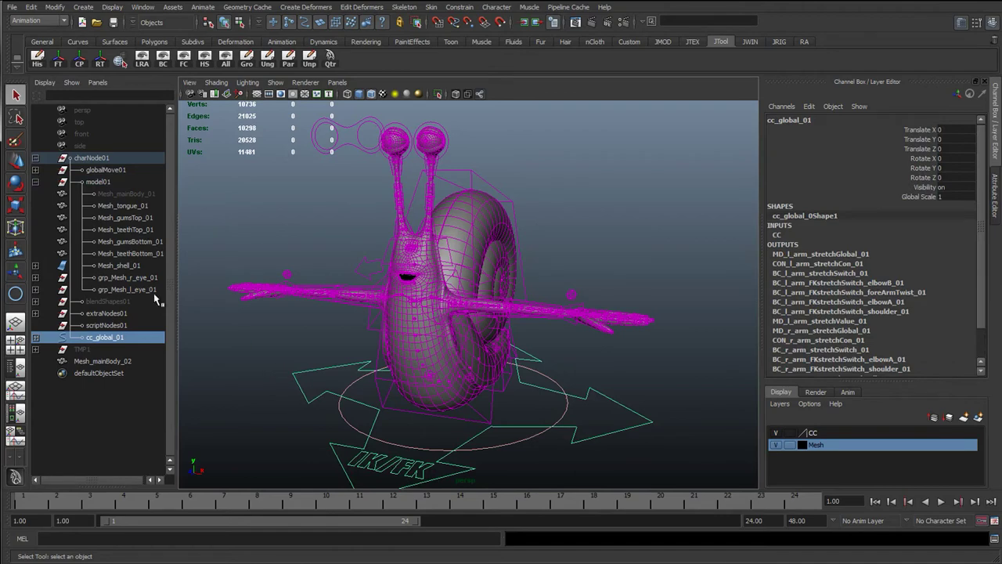
pyautogui.keyDown('ctrl'); pyautogui.click(145, 289); pyautogui.keyUp('ctrl')
pyautogui.keyDown('ctrl'); pyautogui.click(144, 277); pyautogui.keyUp('ctrl')
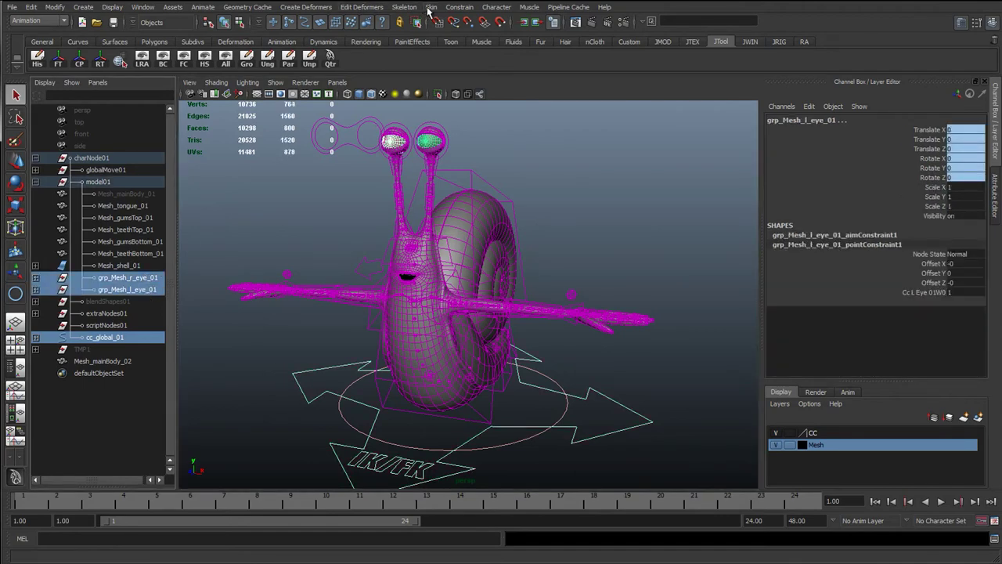
# Scale-constrain the left eye group and the right eye group to the global control cc_global_01
pyautogui.click(625, 410)
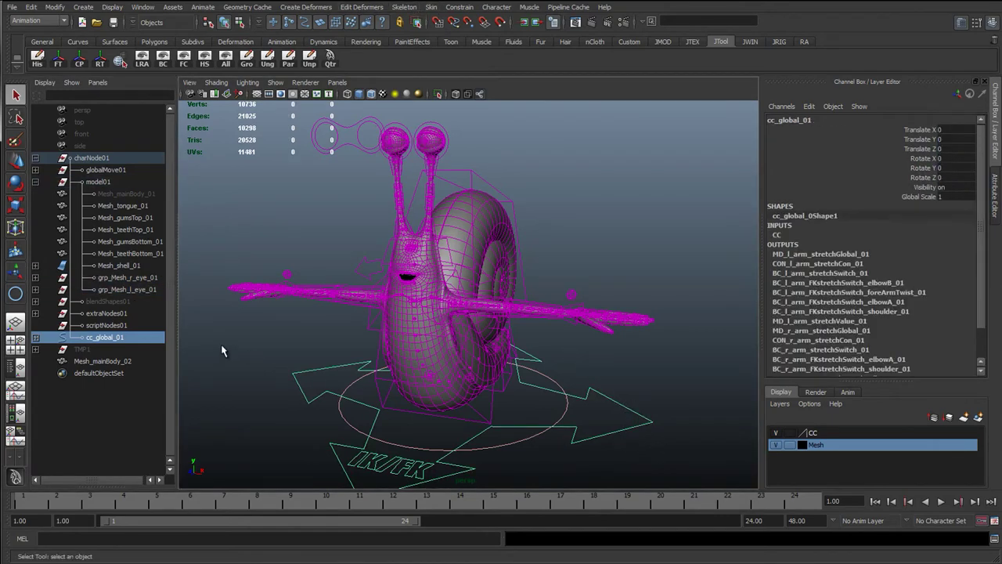
pyautogui.keyDown('ctrl'); pyautogui.click(145, 289); pyautogui.keyUp('ctrl')
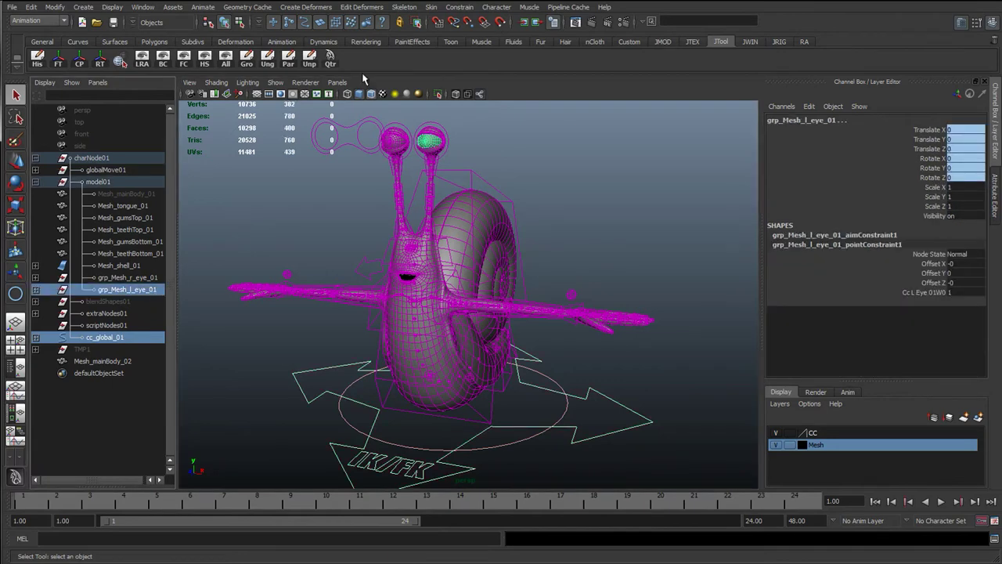
pyautogui.click(459, 7)
pyautogui.click(484, 60)
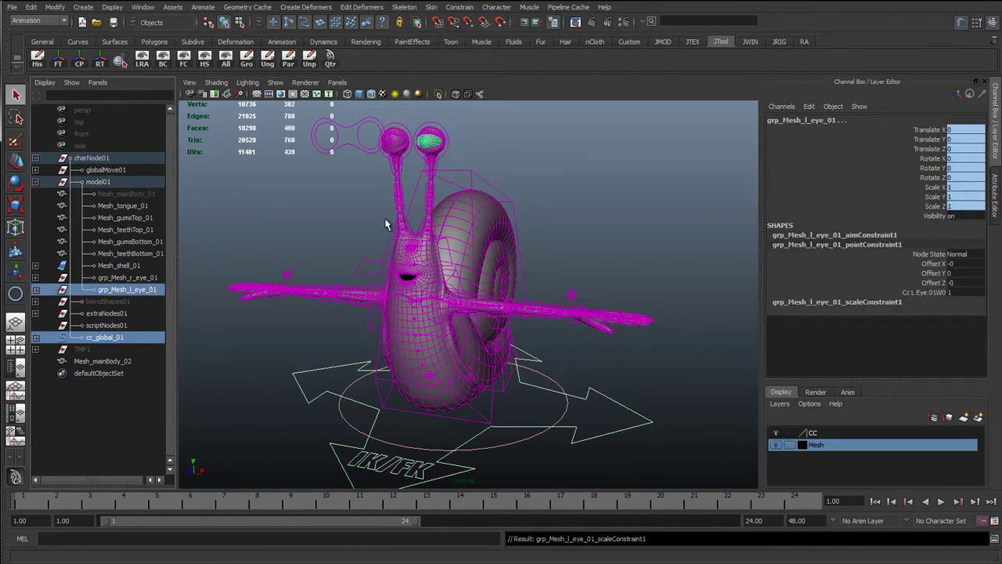
pyautogui.keyDown('ctrl'); pyautogui.click(145, 290); pyautogui.keyUp('ctrl')
pyautogui.keyDown('ctrl'); pyautogui.click(141, 278); pyautogui.keyUp('ctrl')
pyautogui.press('g')
# Test the eyes by raising the global control's Global Scale to 1.29, then undo the change
pyautogui.click(624, 401)
pyautogui.press('r')
pyautogui.keyDown('alt'); pyautogui.moveTo(489, 380); pyautogui.dragTo(454, 402); pyautogui.keyUp('alt')
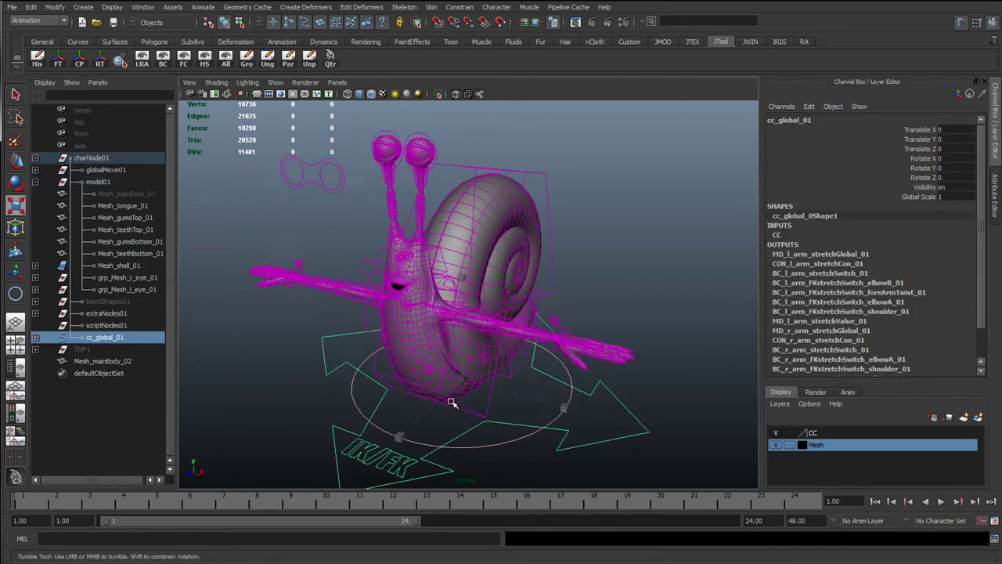
pyautogui.click(921, 196)
pyautogui.moveTo(642, 251); pyautogui.dragTo(670, 251, button='middle')
pyautogui.keyDown('alt'); pyautogui.moveTo(530, 208); pyautogui.dragTo(543, 322, button='middle'); pyautogui.keyUp('alt')
pyautogui.keyDown('alt'); pyautogui.moveTo(544, 322); pyautogui.dragTo(551, 316); pyautogui.keyUp('alt')
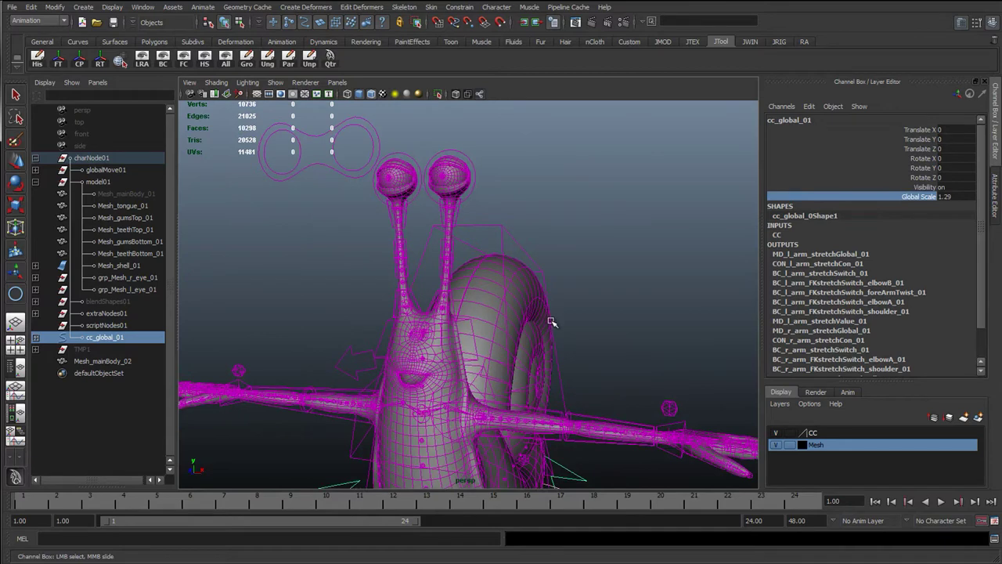
pyautogui.hotkey('ctrl', 'z')
pyautogui.keyDown('alt'); pyautogui.moveTo(515, 391); pyautogui.dragTo(508, 235, button='middle'); pyautogui.keyUp('alt')
# Turn on the visibility of Mesh_mainBody_01 in the model01 group
pyautogui.click(98, 183)
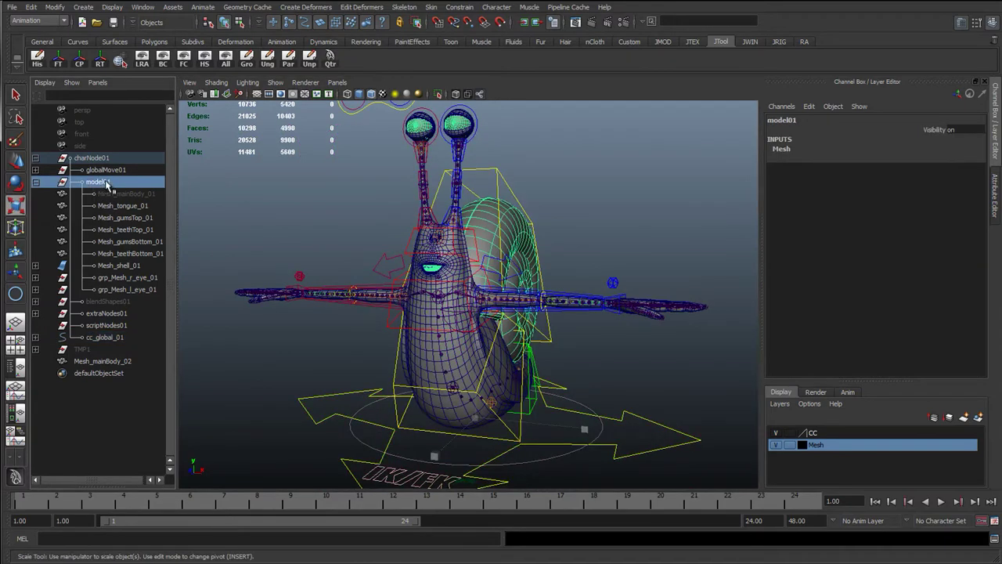
pyautogui.keyDown('alt'); pyautogui.moveTo(305, 258); pyautogui.dragTo(354, 261); pyautogui.keyUp('alt')
pyautogui.press('w')
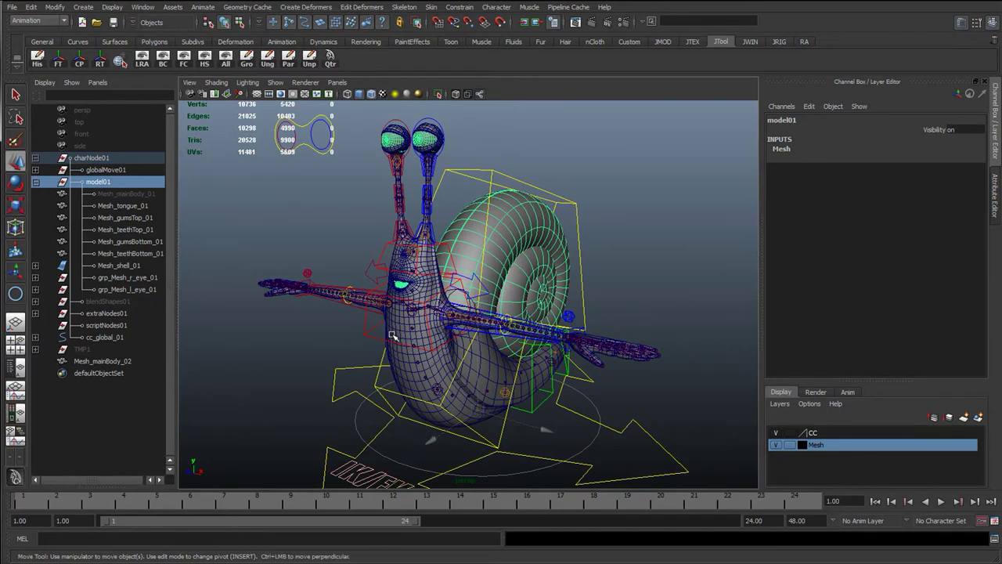
pyautogui.click(119, 194)
pyautogui.click(963, 216)
pyautogui.write('1')
pyautogui.press('Return')
# Try scaling Mesh_mainBody_01 uniformly by about 1.2, then undo it and deselect the mesh
pyautogui.keyDown('alt'); pyautogui.moveTo(356, 314); pyautogui.dragTo(380, 336); pyautogui.keyUp('alt')
pyautogui.press('r')
pyautogui.moveTo(515, 392); pyautogui.dragTo(557, 393)
pyautogui.hotkey('ctrl', 'z')
pyautogui.press('q')
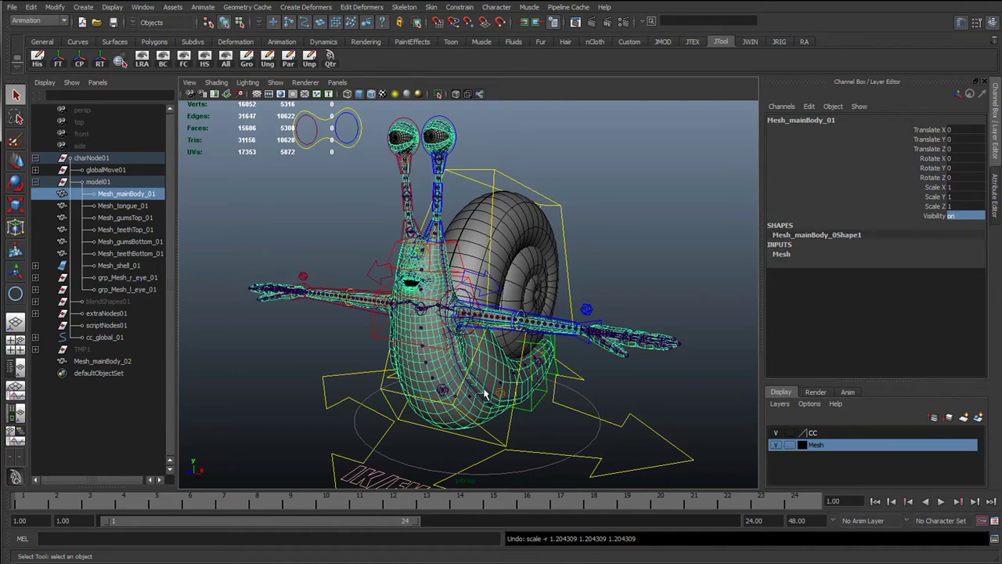
pyautogui.click(319, 233)
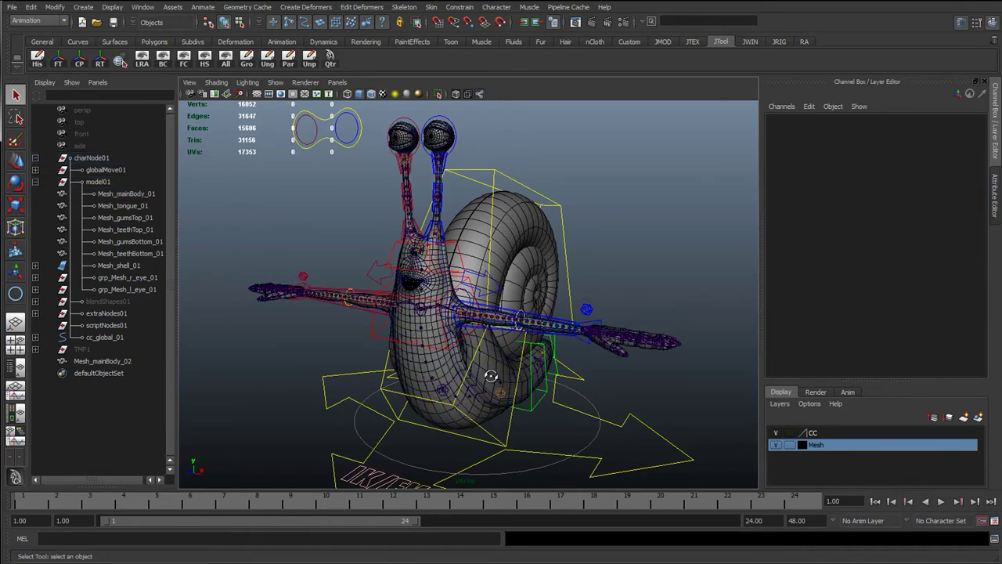
# Collapse the model01 group in the hierarchy and hide the TMP1 group
pyautogui.keyDown('alt'); pyautogui.moveTo(545, 339); pyautogui.dragTo(351, 379); pyautogui.keyUp('alt')
pyautogui.click(35, 182)
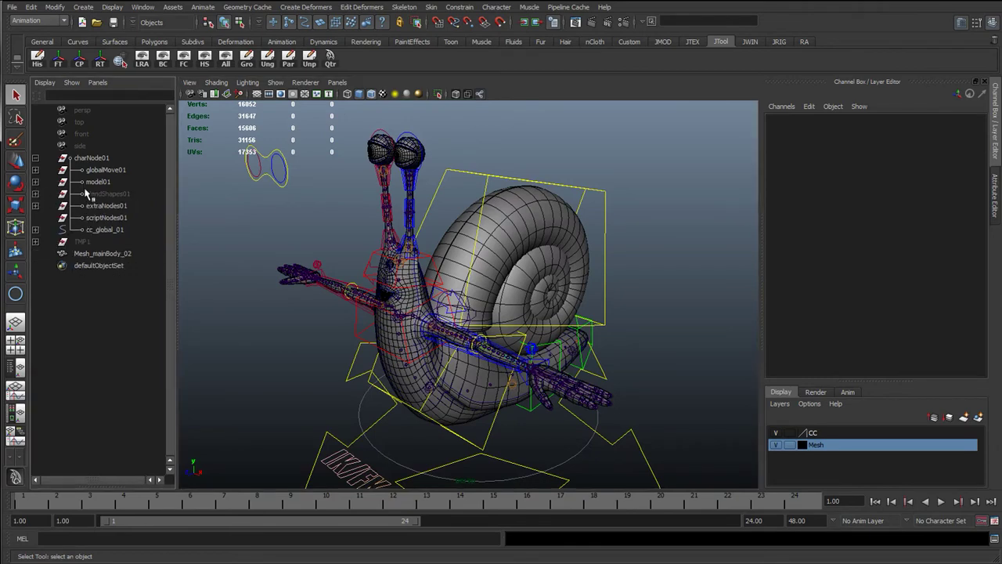
pyautogui.click(89, 181)
pyautogui.click(86, 242)
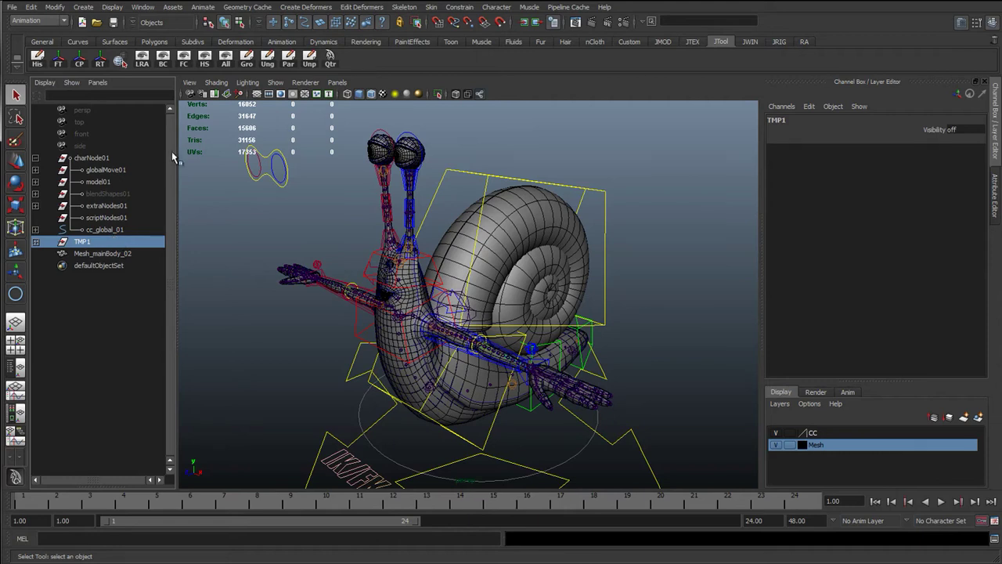
pyautogui.hotkey('ctrl', 'h')
pyautogui.click(293, 242)
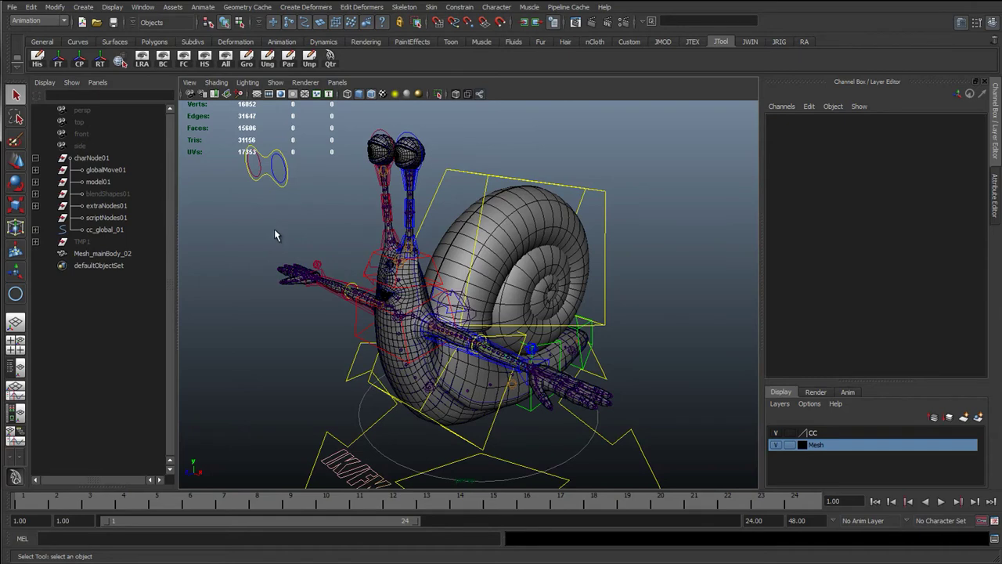
pyautogui.keyDown('alt'); pyautogui.moveTo(339, 253); pyautogui.dragTo(364, 263); pyautogui.keyUp('alt')
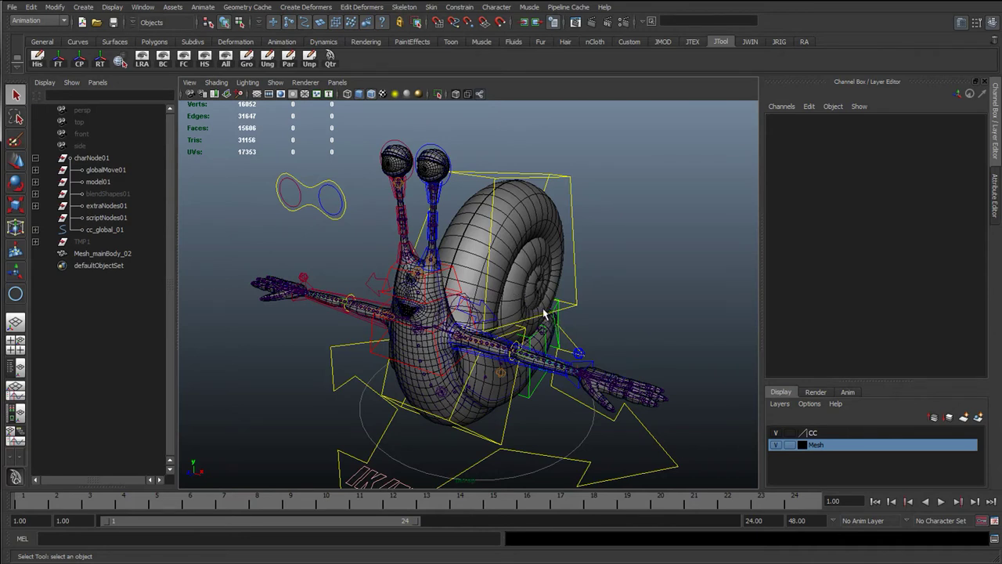
pyautogui.moveTo(529, 347)
pyautogui.keyDown('alt'); pyautogui.mouseDown()
pyautogui.moveTo(599, 342)
pyautogui.moveTo(618, 366)
pyautogui.moveTo(537, 323)
pyautogui.moveTo(542, 355)
pyautogui.mouseUp(); pyautogui.keyUp('alt')
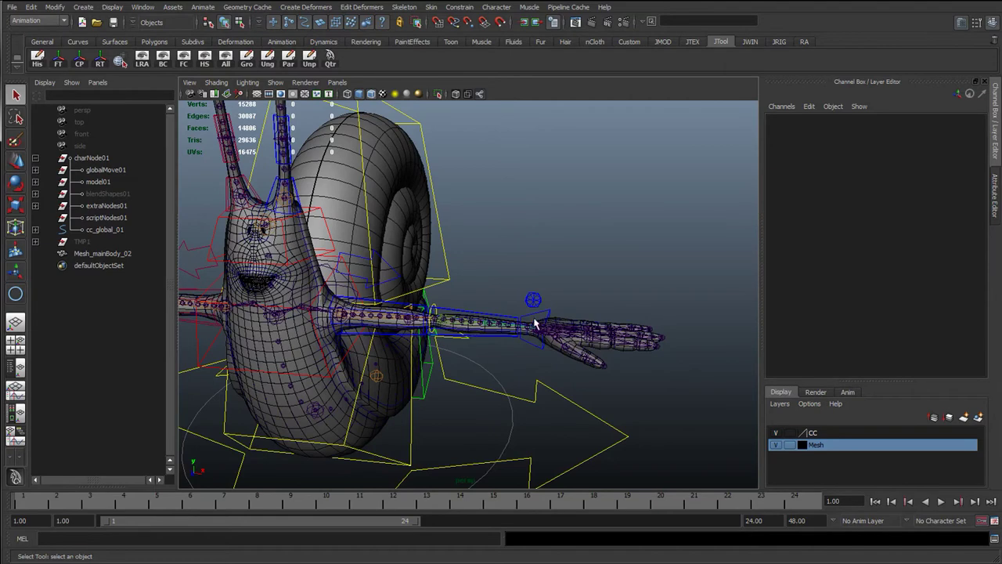
pyautogui.keyDown('alt'); pyautogui.moveTo(530, 369); pyautogui.dragTo(430, 433); pyautogui.keyUp('alt')
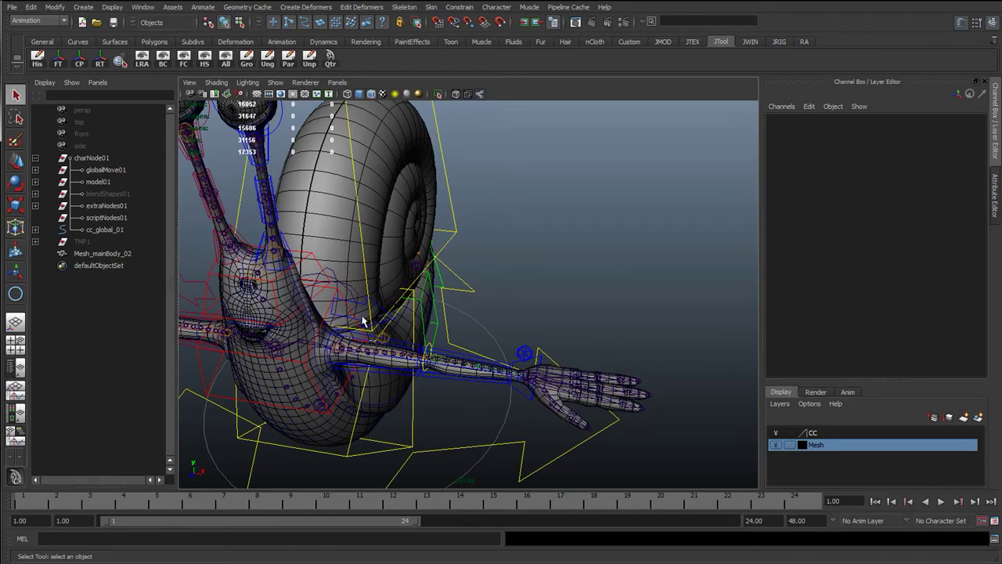
pyautogui.keyDown('alt'); pyautogui.moveTo(494, 338); pyautogui.dragTo(358, 325); pyautogui.keyUp('alt')
pyautogui.keyDown('alt'); pyautogui.moveTo(372, 263); pyautogui.dragTo(546, 290, button='middle'); pyautogui.keyUp('alt')
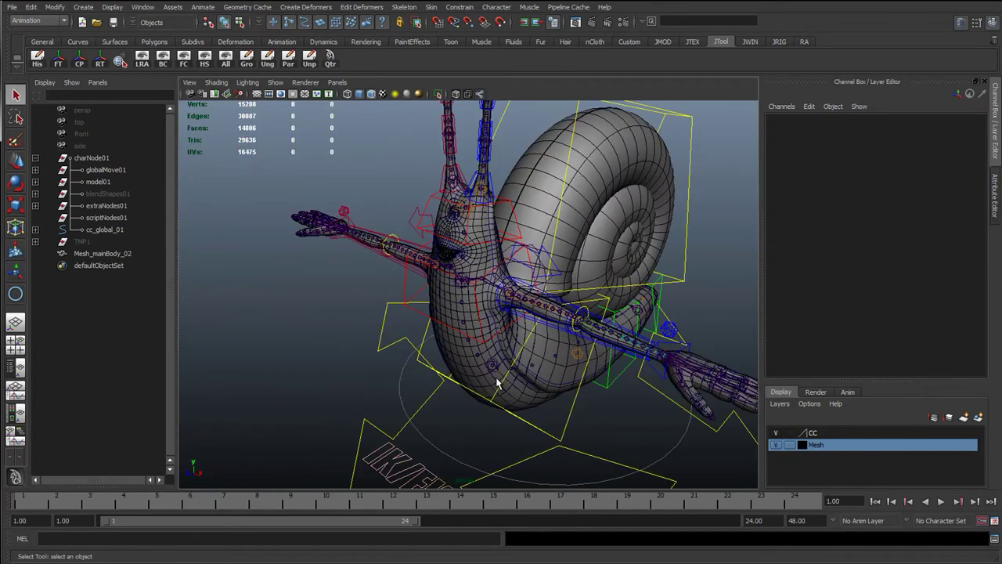
# Select Mesh_mainBody_01 and examine its surface around the shell, belly and head
pyautogui.click(537, 379)
pyautogui.keyDown('alt'); pyautogui.moveTo(537, 382); pyautogui.dragTo(593, 379, button='right'); pyautogui.keyUp('alt')
pyautogui.keyDown('alt'); pyautogui.moveTo(593, 379); pyautogui.dragTo(575, 314); pyautogui.keyUp('alt')
pyautogui.keyDown('alt'); pyautogui.moveTo(523, 317); pyautogui.dragTo(501, 318, button='right'); pyautogui.keyUp('alt')
pyautogui.keyDown('alt'); pyautogui.moveTo(501, 318); pyautogui.dragTo(603, 321); pyautogui.keyUp('alt')
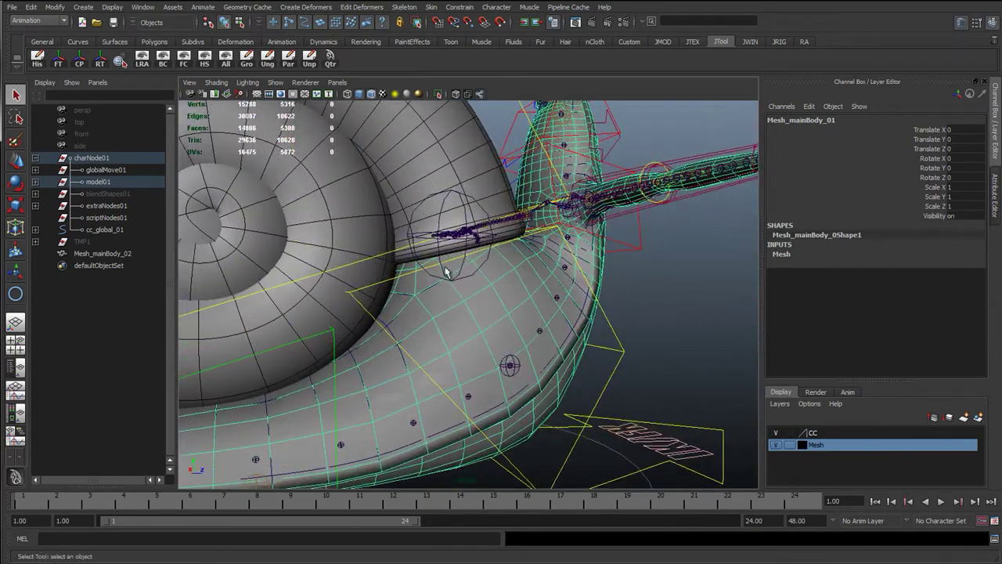
pyautogui.keyDown('alt'); pyautogui.moveTo(437, 301); pyautogui.dragTo(542, 322); pyautogui.keyUp('alt')
pyautogui.keyDown('alt'); pyautogui.moveTo(575, 165); pyautogui.dragTo(497, 349); pyautogui.keyUp('alt')
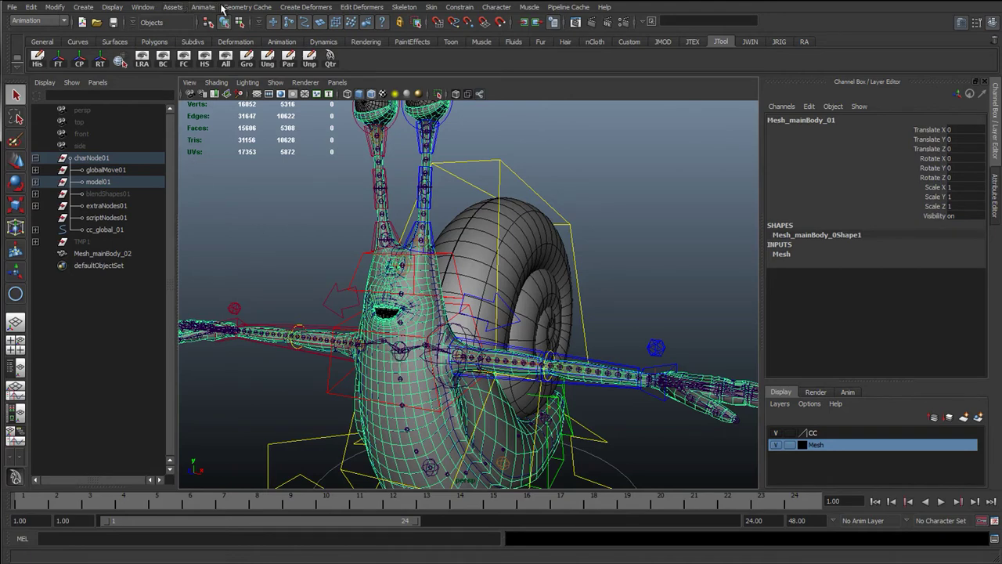
# Inspect the UV layout of Mesh_mainBody_01 in the UV Texture Editor, close the editor and deselect the mesh
pyautogui.click(149, 7)
pyautogui.click(180, 163)
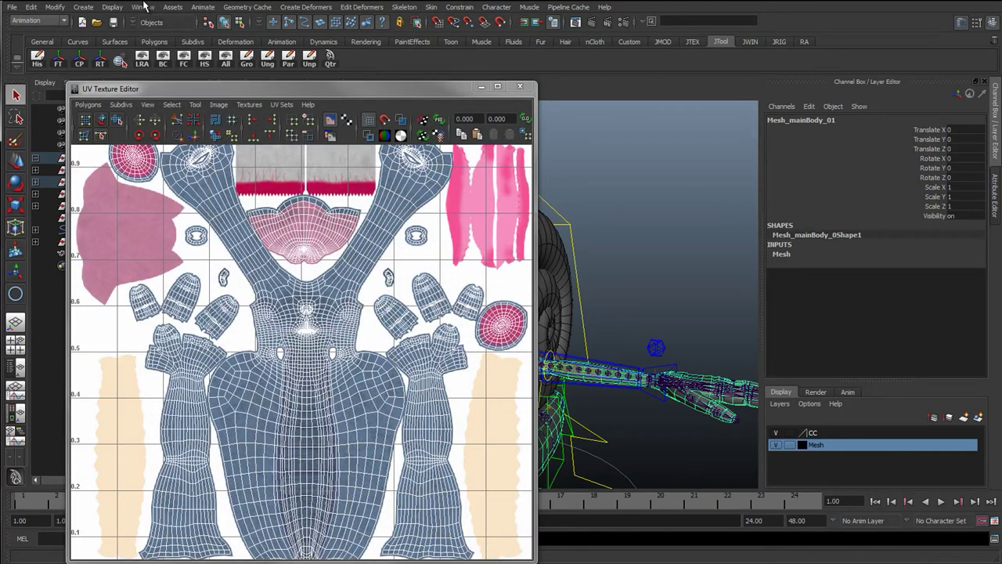
pyautogui.click(144, 6)
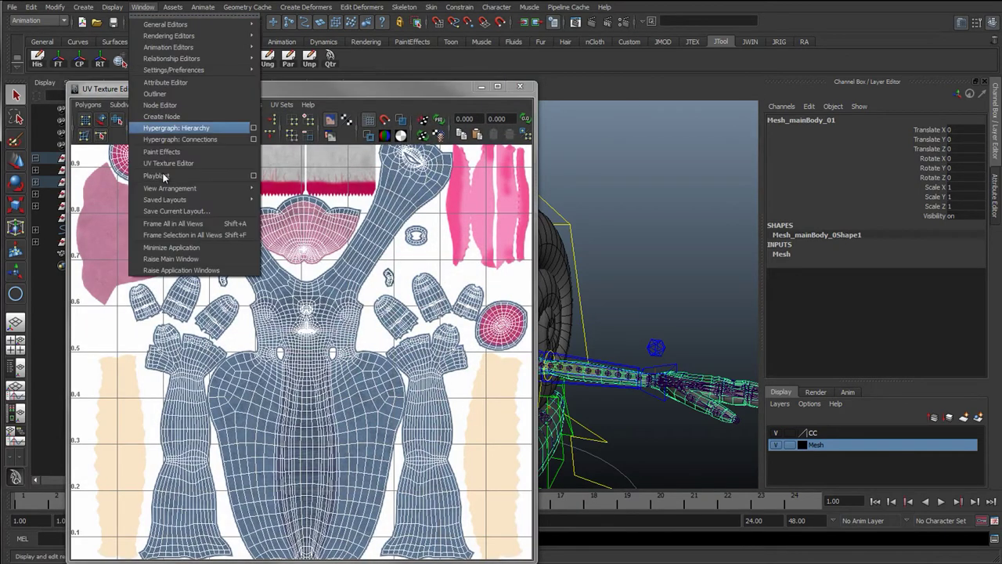
pyautogui.click(411, 93)
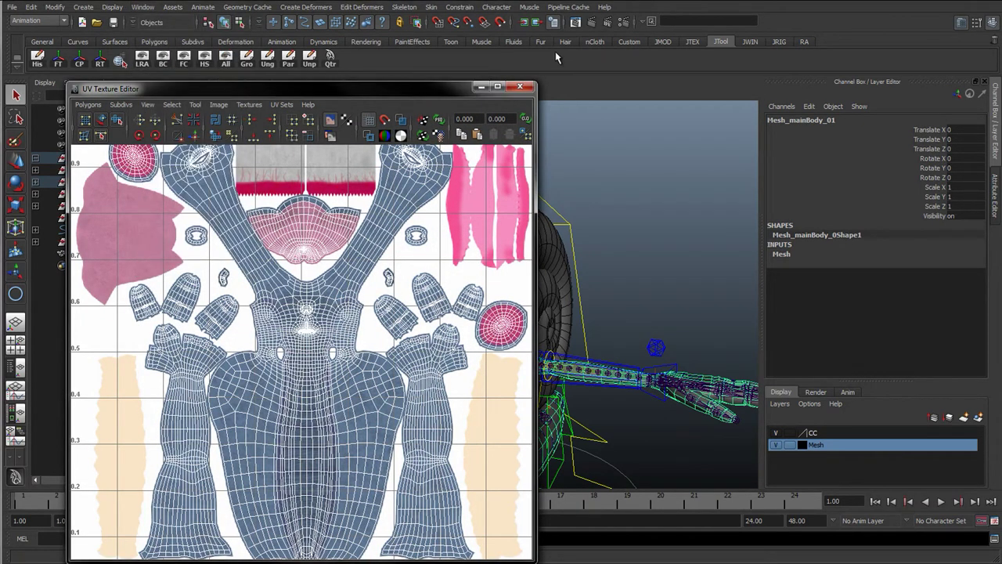
pyautogui.moveTo(400, 88); pyautogui.dragTo(563, 22)
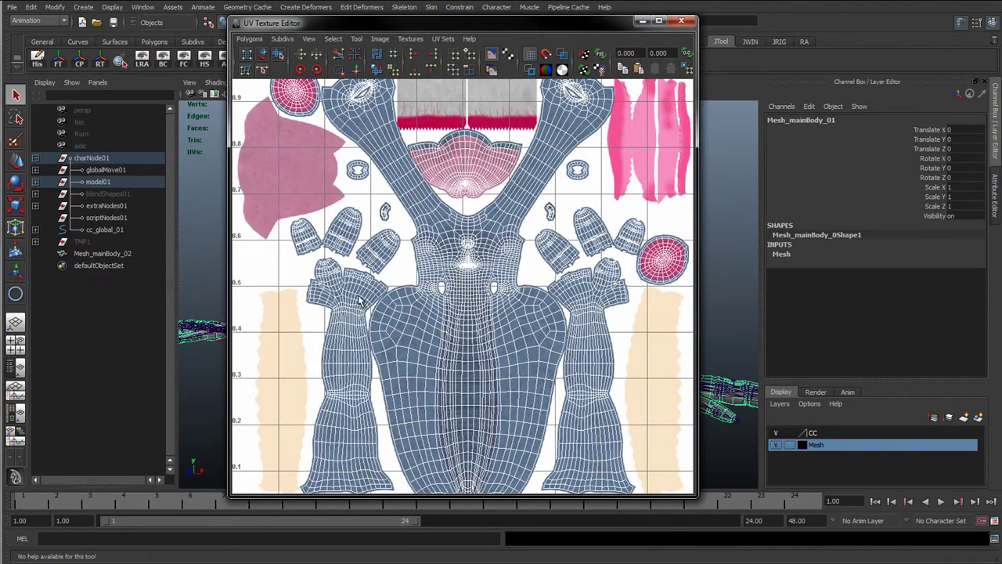
pyautogui.keyDown('alt'); pyautogui.moveTo(469, 242); pyautogui.dragTo(464, 284, button='middle'); pyautogui.keyUp('alt')
pyautogui.scroll(-4, 464, 284)
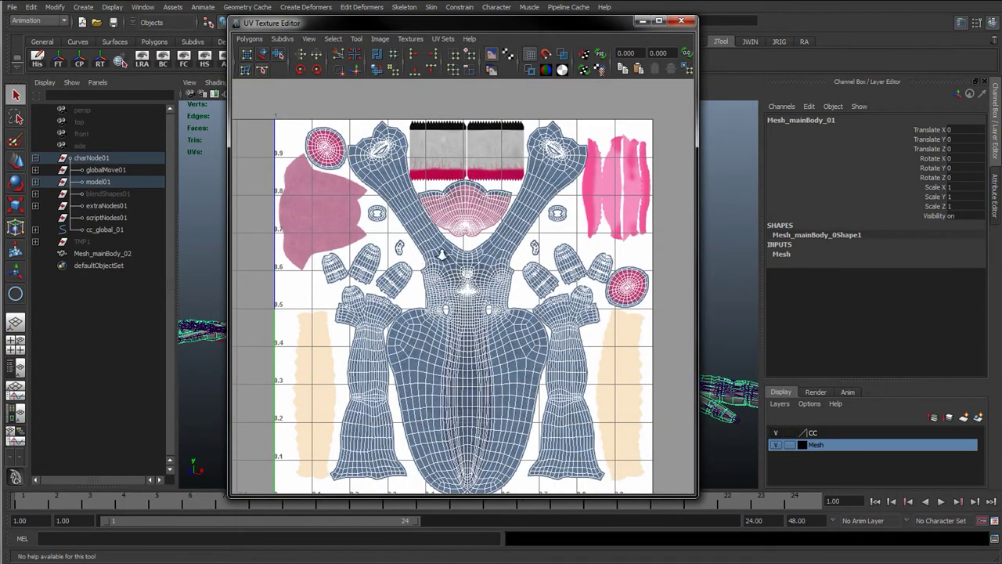
pyautogui.scroll(3, 474, 306)
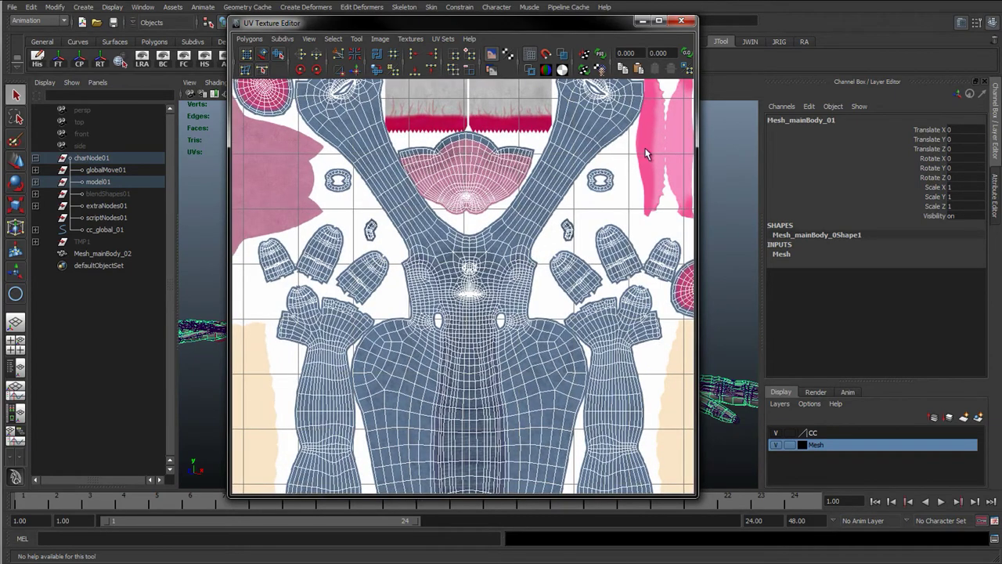
pyautogui.click(684, 22)
pyautogui.click(276, 246)
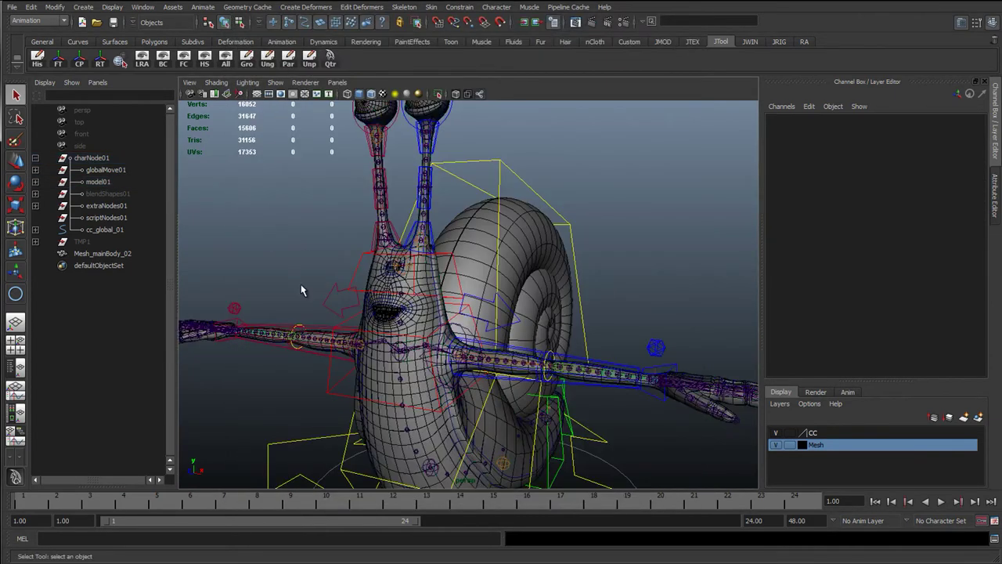
pyautogui.keyDown('alt'); pyautogui.moveTo(390, 294); pyautogui.dragTo(489, 284); pyautogui.keyUp('alt')
pyautogui.click(113, 241)
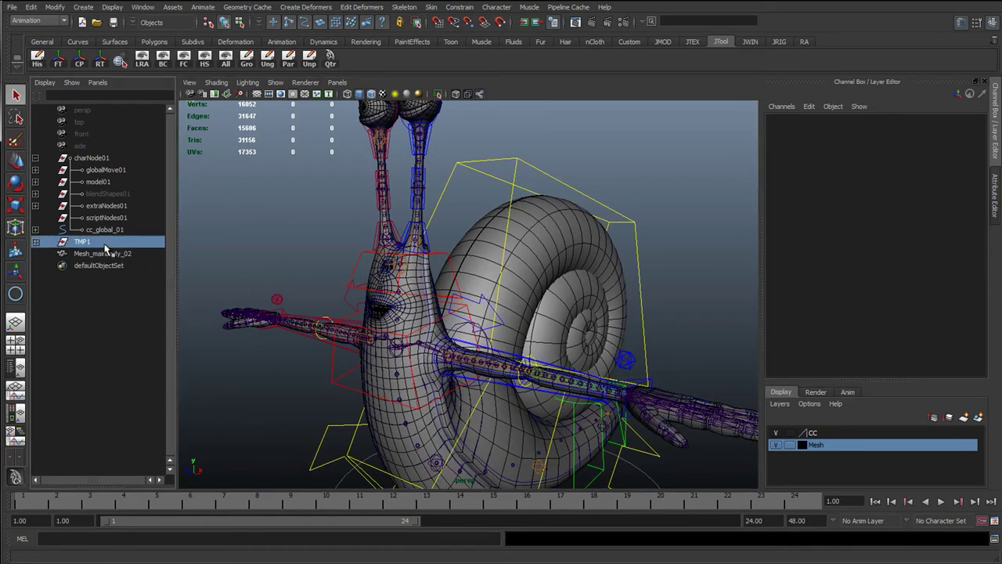
pyautogui.click(322, 290)
pyautogui.keyDown('alt'); pyautogui.moveTo(548, 303); pyautogui.dragTo(588, 306); pyautogui.keyUp('alt')
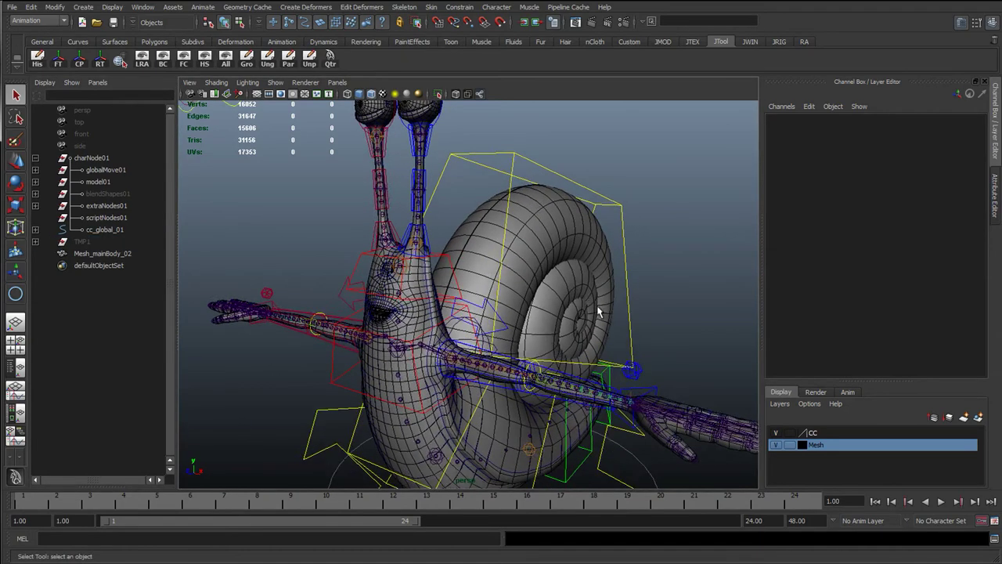
pyautogui.keyDown('alt'); pyautogui.moveTo(588, 306); pyautogui.dragTo(319, 289, button='right'); pyautogui.keyUp('alt')
pyautogui.keyDown('alt'); pyautogui.moveTo(319, 290); pyautogui.dragTo(300, 274, button='middle'); pyautogui.keyUp('alt')
pyautogui.keyDown('alt'); pyautogui.moveTo(300, 274); pyautogui.dragTo(176, 272, button='right'); pyautogui.keyUp('alt')
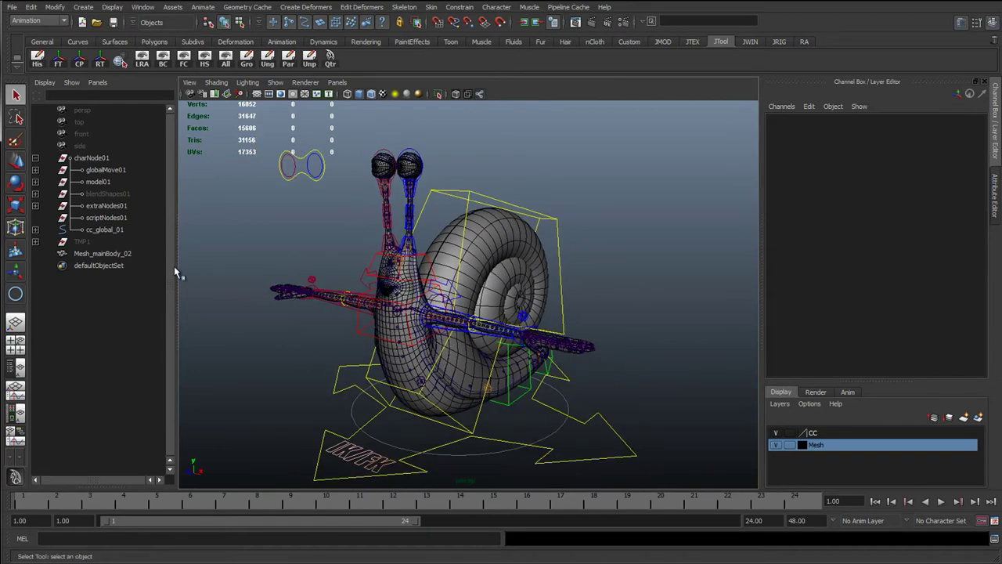
# Expand the TMP1 group in the hierarchy and turn its visibility on
pyautogui.click(35, 241)
pyautogui.click(82, 243)
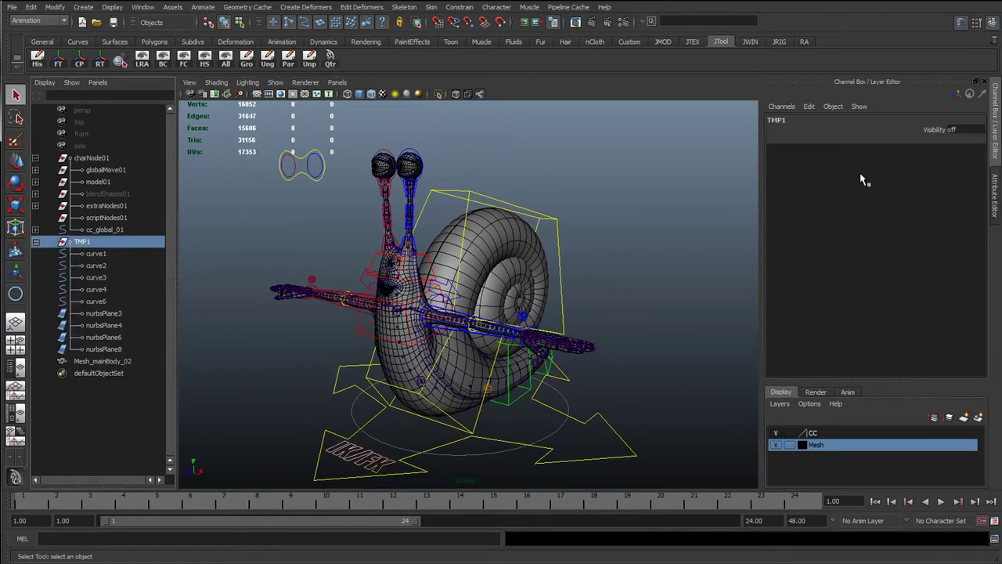
pyautogui.click(958, 131)
pyautogui.write('1')
pyautogui.press('Return')
pyautogui.keyDown('alt'); pyautogui.moveTo(496, 255); pyautogui.dragTo(472, 290, button='right'); pyautogui.keyUp('alt')
pyautogui.keyDown('alt'); pyautogui.moveTo(472, 291); pyautogui.dragTo(336, 192); pyautogui.keyUp('alt')
pyautogui.keyDown('alt'); pyautogui.moveTo(336, 193); pyautogui.dragTo(575, 328, button='right'); pyautogui.keyUp('alt')
pyautogui.keyDown('alt'); pyautogui.moveTo(433, 328); pyautogui.dragTo(295, 207); pyautogui.keyUp('alt')
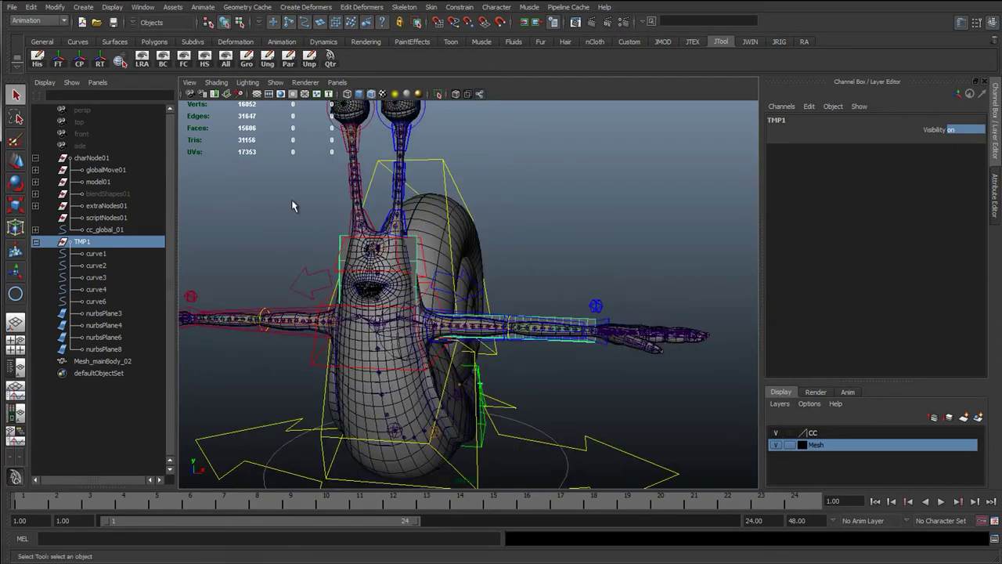
# Isolate the TMP1 group in the viewport to view only its NURBS planes and curves
pyautogui.click(277, 82)
pyautogui.click(276, 83)
pyautogui.click(276, 83)
pyautogui.moveTo(314, 99)
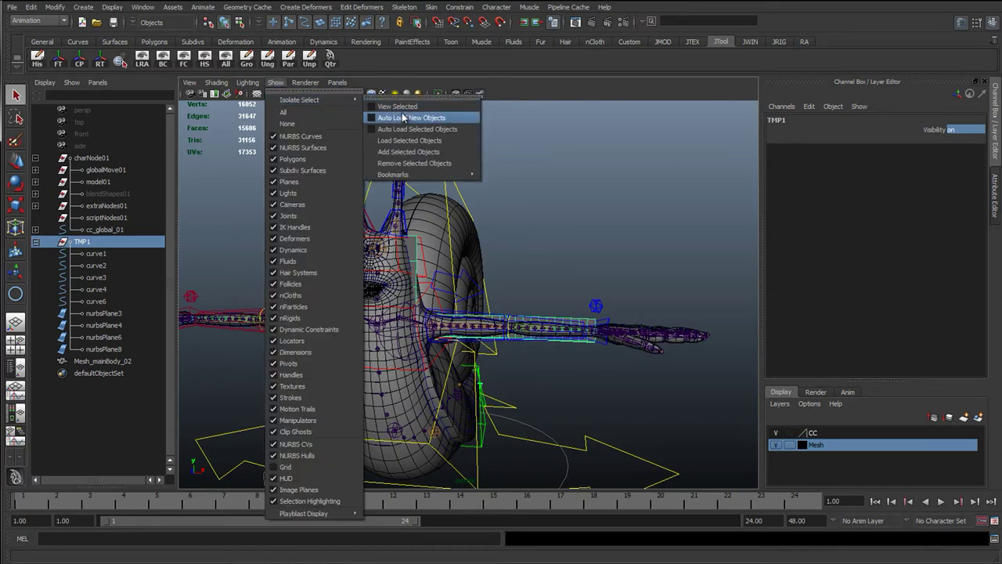
pyautogui.click(400, 107)
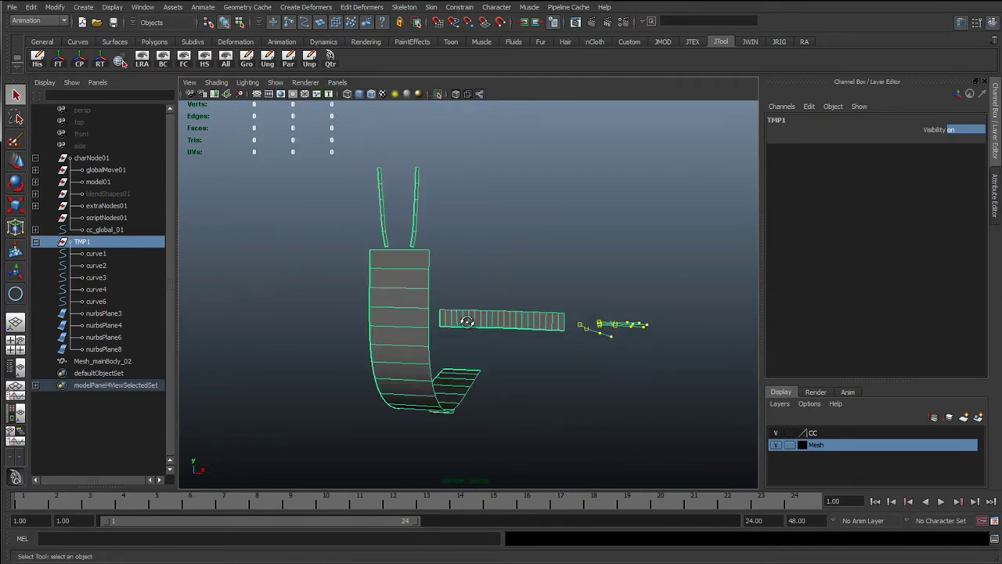
pyautogui.keyDown('alt'); pyautogui.moveTo(465, 324); pyautogui.dragTo(483, 378); pyautogui.keyUp('alt')
pyautogui.keyDown('alt'); pyautogui.moveTo(304, 308); pyautogui.dragTo(285, 302, button='middle'); pyautogui.keyUp('alt')
# Collapse the TMP1 group and pick out its arm and antenna NURBS planes to examine them
pyautogui.click(36, 241)
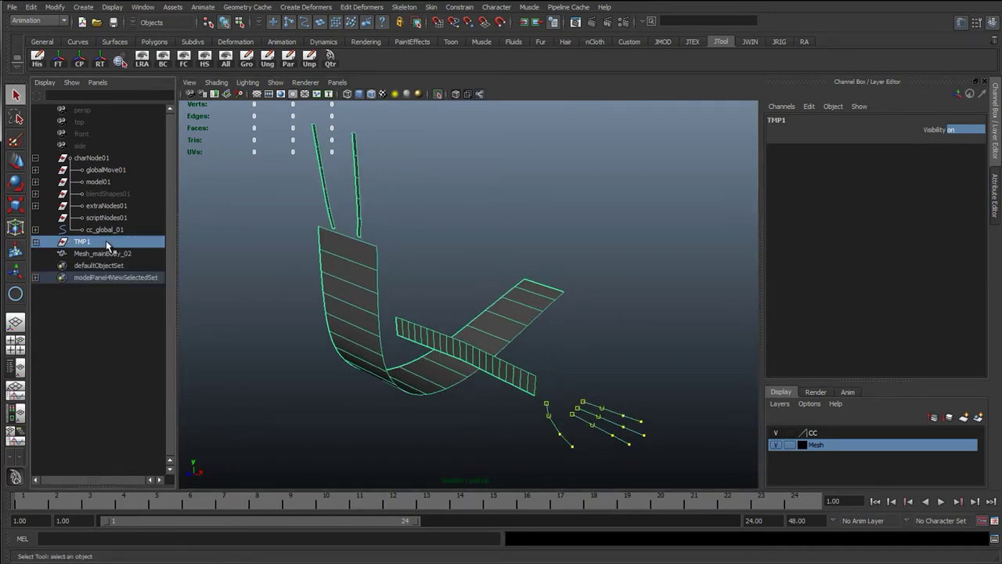
pyautogui.click(106, 241)
pyautogui.click(104, 229)
pyautogui.click(103, 242)
pyautogui.click(454, 329)
pyautogui.click(467, 353)
pyautogui.moveTo(310, 180); pyautogui.dragTo(375, 227)
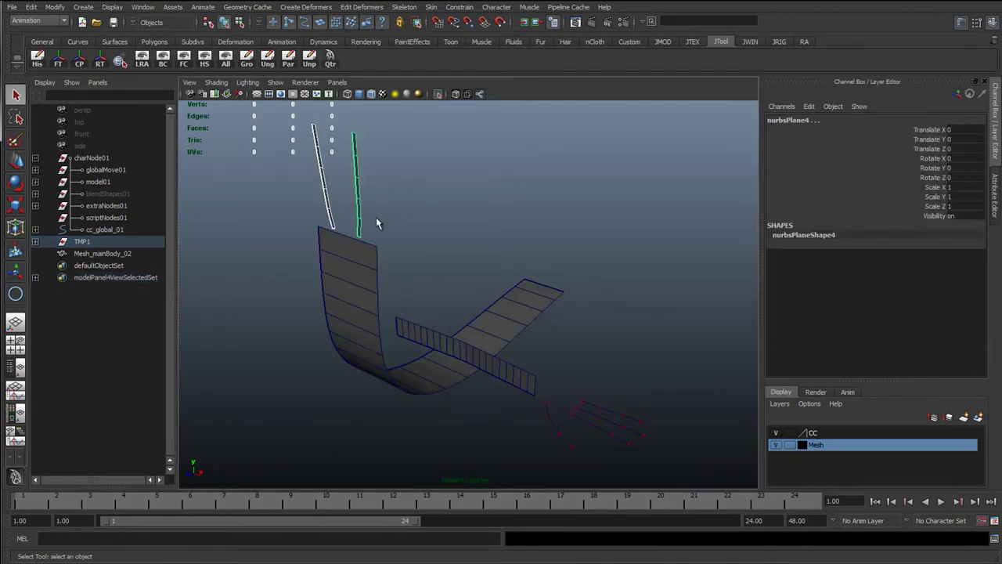
pyautogui.click(462, 368)
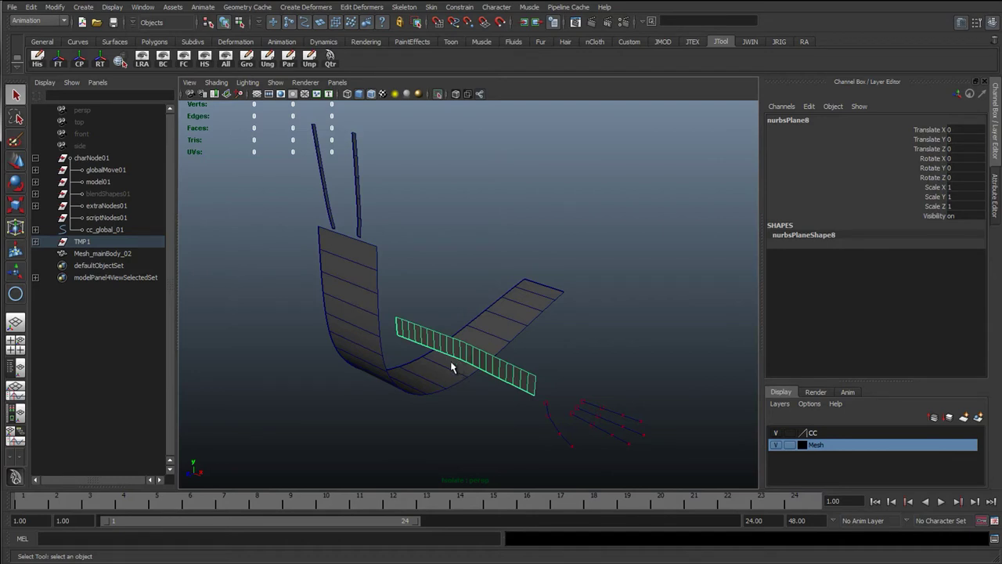
# Examine the arm, body and antenna NURBS planes as a set, finishing with the whole TMP1 group selected
pyautogui.keyDown('alt'); pyautogui.moveTo(452, 368); pyautogui.dragTo(497, 362); pyautogui.keyUp('alt')
pyautogui.moveTo(310, 224); pyautogui.dragTo(486, 374)
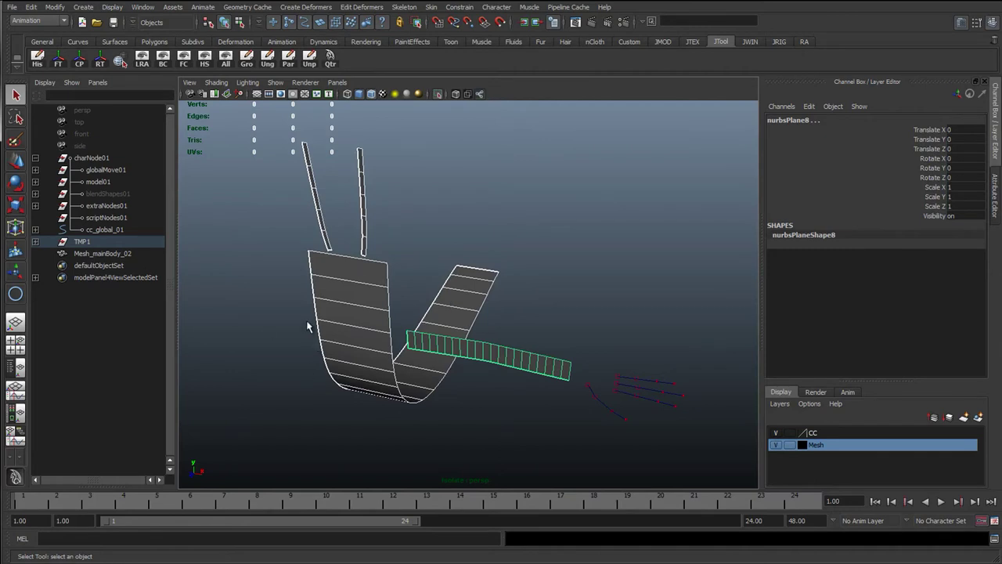
pyautogui.keyDown('alt'); pyautogui.moveTo(516, 345); pyautogui.dragTo(543, 368); pyautogui.keyUp('alt')
pyautogui.click(545, 369)
pyautogui.keyDown('alt'); pyautogui.moveTo(546, 371); pyautogui.dragTo(502, 347, button='middle'); pyautogui.keyUp('alt')
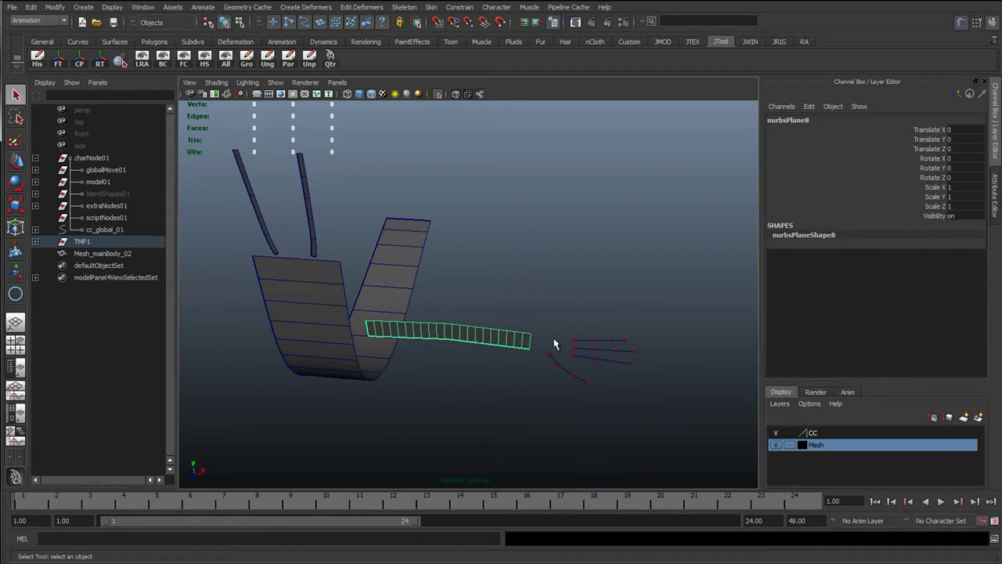
pyautogui.keyDown('alt'); pyautogui.moveTo(396, 365); pyautogui.dragTo(400, 361); pyautogui.keyUp('alt')
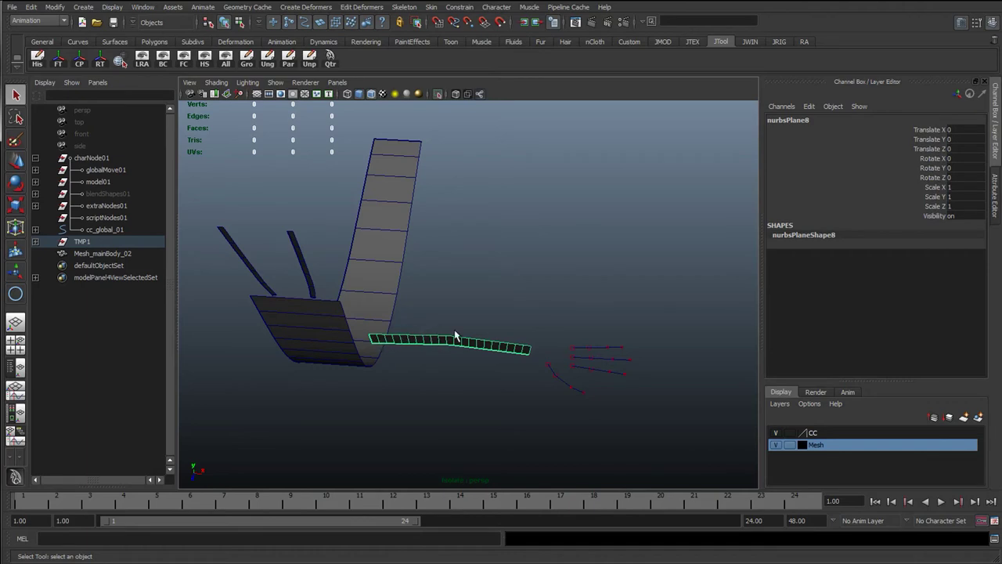
pyautogui.keyDown('alt'); pyautogui.moveTo(532, 349); pyautogui.dragTo(365, 313); pyautogui.keyUp('alt')
pyautogui.keyDown('shift'); pyautogui.click(365, 313); pyautogui.keyUp('shift')
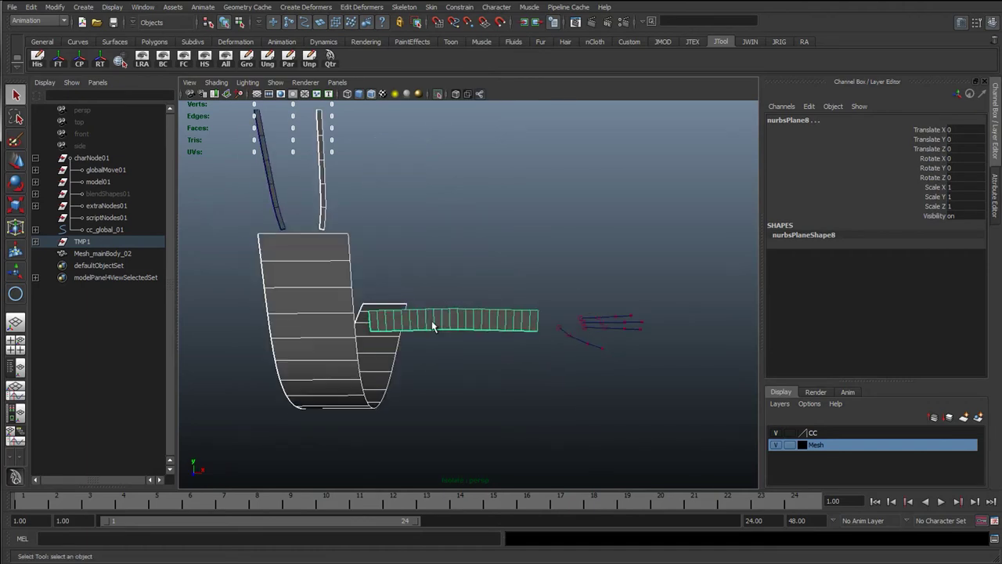
pyautogui.keyDown('shift'); pyautogui.click(270, 190); pyautogui.keyUp('shift')
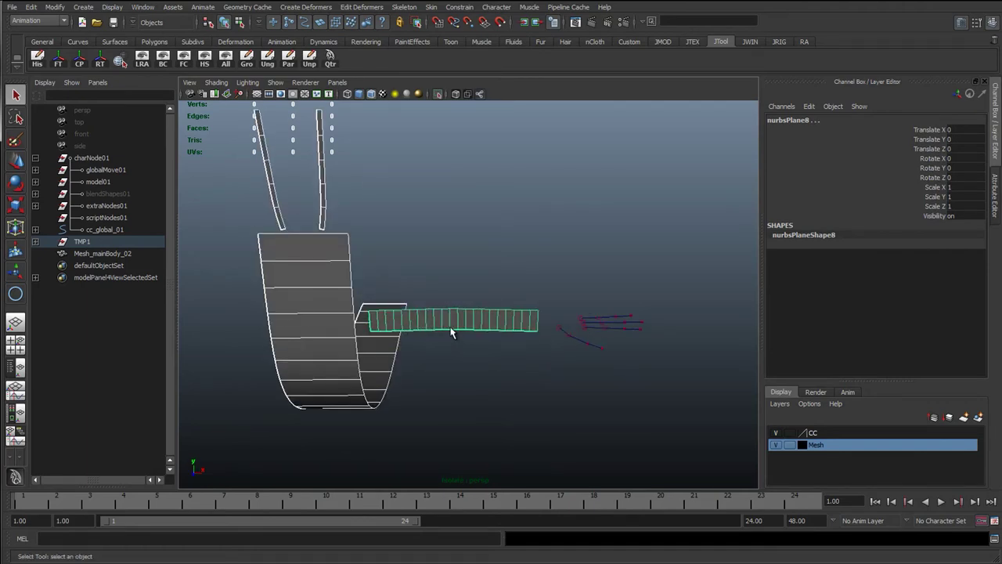
pyautogui.click(81, 241)
pyautogui.keyDown('alt'); pyautogui.moveTo(319, 269); pyautogui.dragTo(360, 292); pyautogui.keyUp('alt')
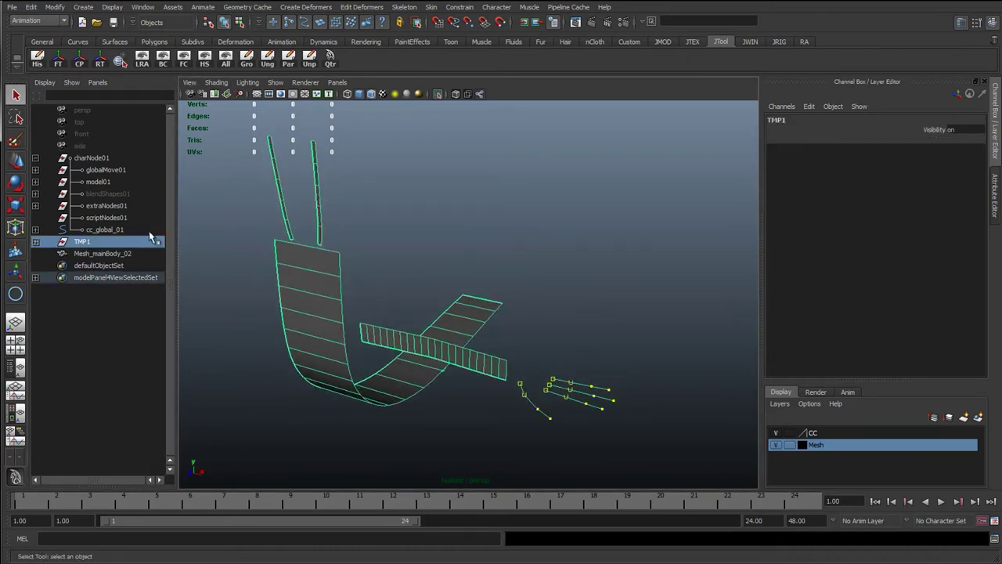
pyautogui.keyDown('alt'); pyautogui.moveTo(242, 255); pyautogui.dragTo(137, 212); pyautogui.keyUp('alt')
# Expand the blendShapes01 group, check its two antenna ribbon surfaces and collapse it again
pyautogui.click(106, 194)
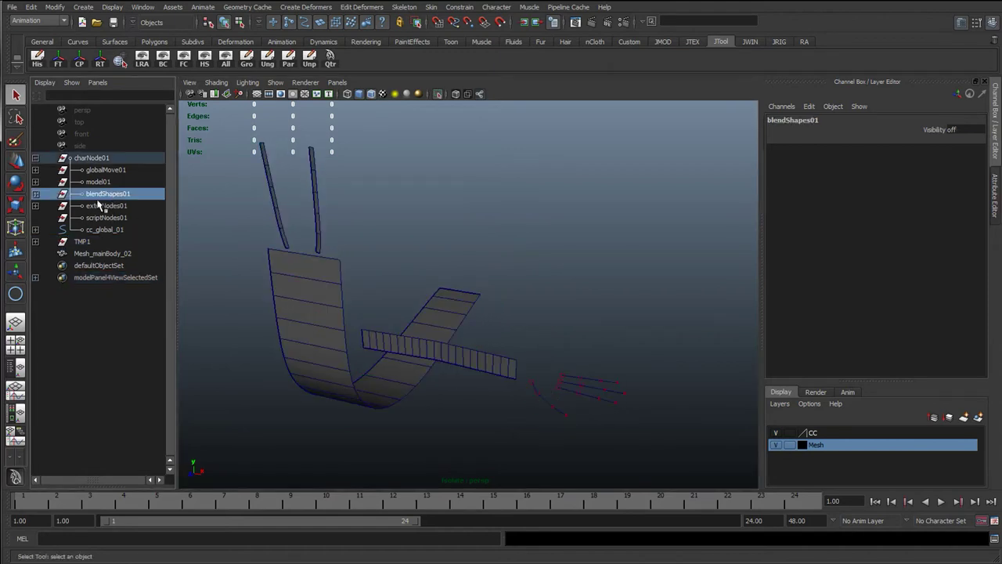
pyautogui.click(35, 195)
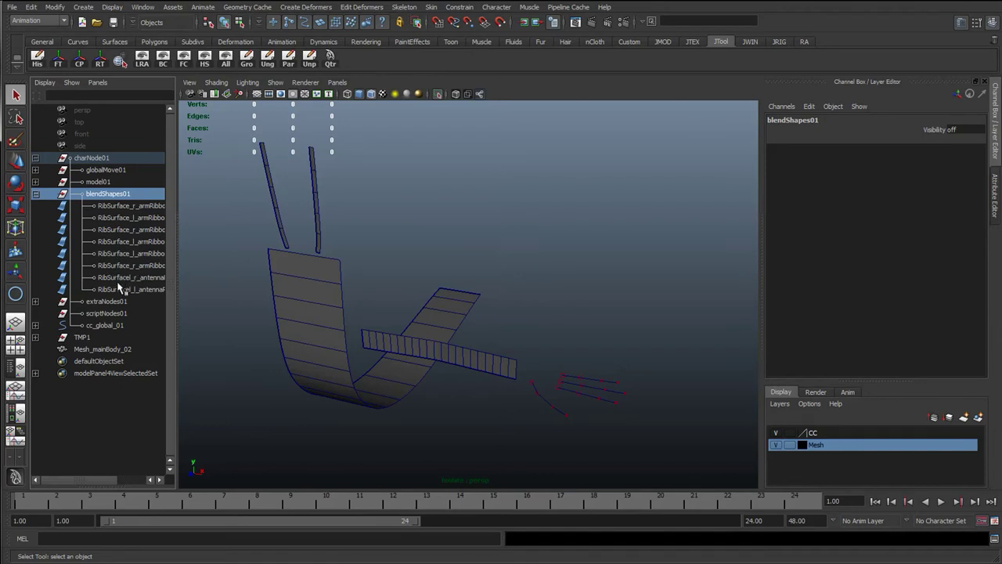
pyautogui.moveTo(119, 288); pyautogui.dragTo(118, 281)
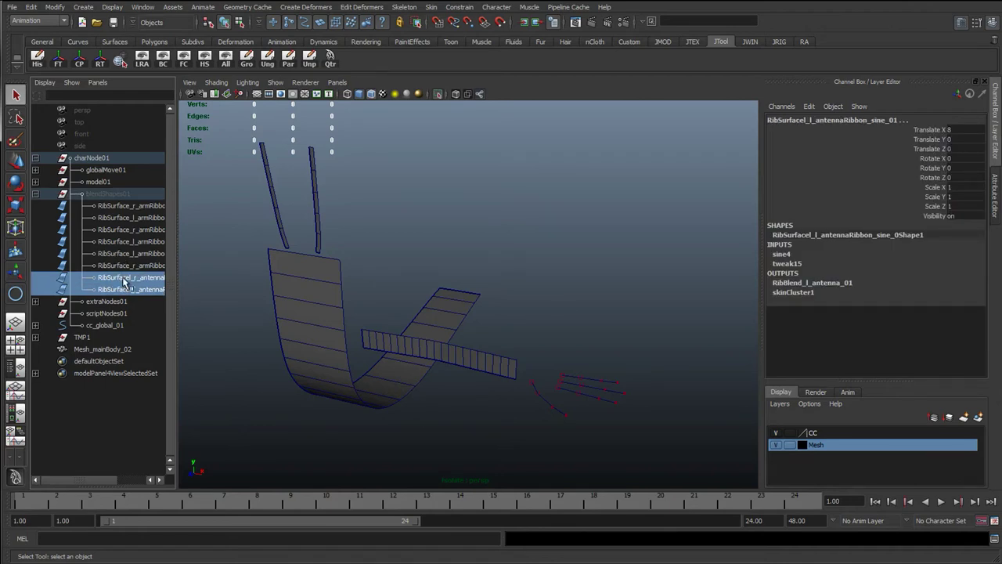
pyautogui.click(108, 196)
pyautogui.click(36, 194)
# Turn the visibility of the TMP1 group off
pyautogui.moveTo(267, 170); pyautogui.dragTo(400, 356)
pyautogui.click(95, 244)
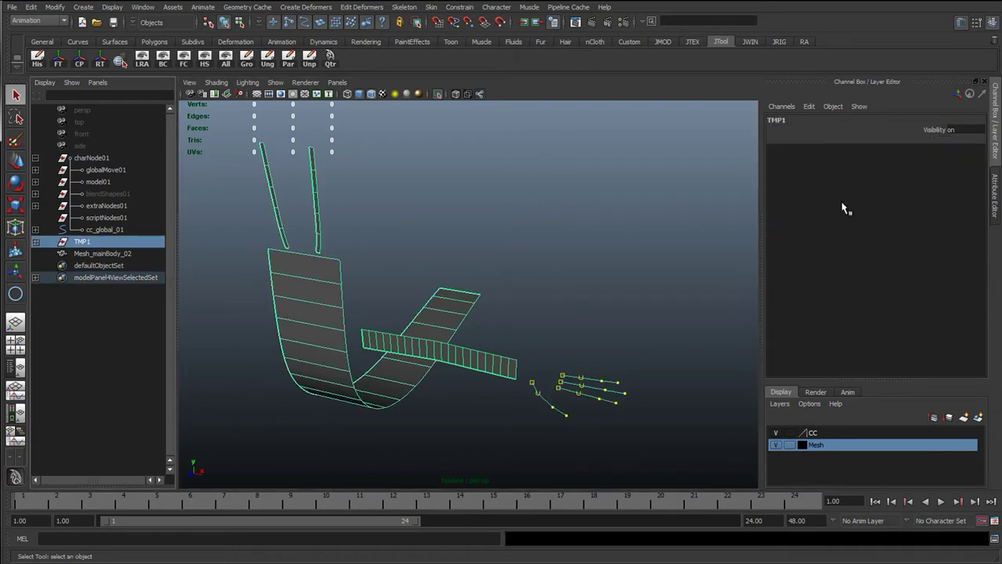
pyautogui.click(964, 130)
pyautogui.write('0')
pyautogui.press('Return')
pyautogui.click(491, 242)
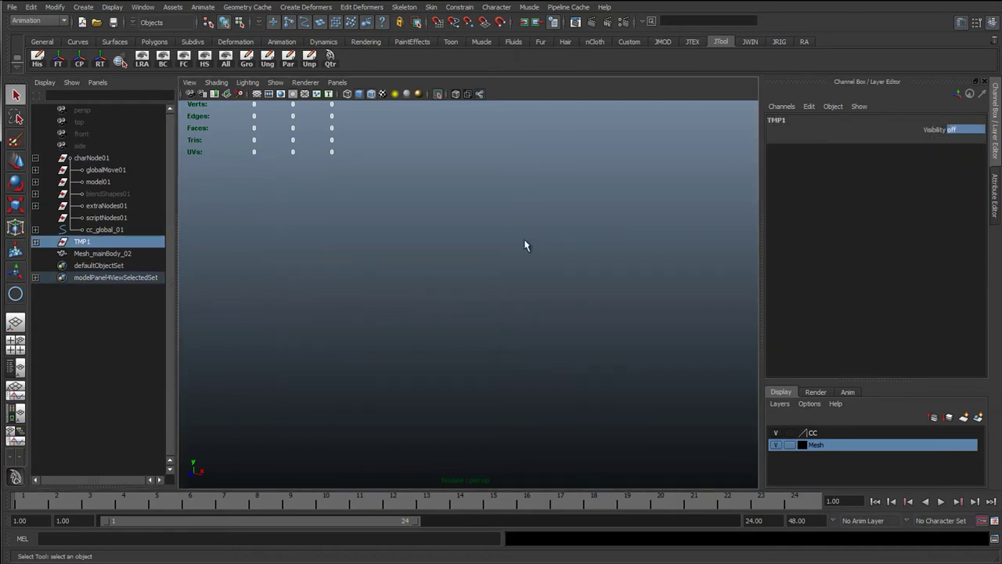
# Select Mesh_mainBody_02 and turn off the isolated view to bring back the full snail rig
pyautogui.click(78, 243)
pyautogui.click(106, 255)
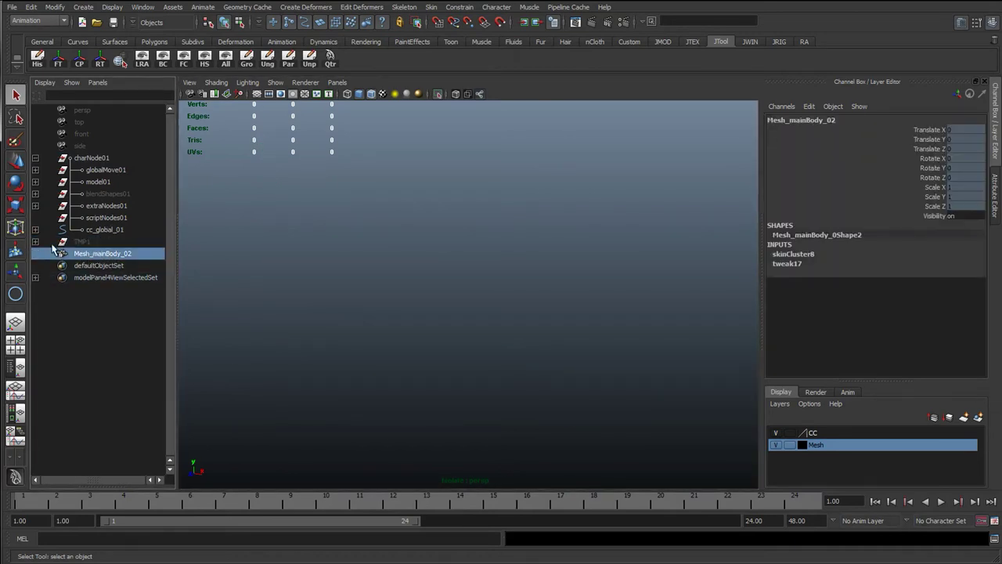
pyautogui.click(276, 82)
pyautogui.moveTo(286, 101)
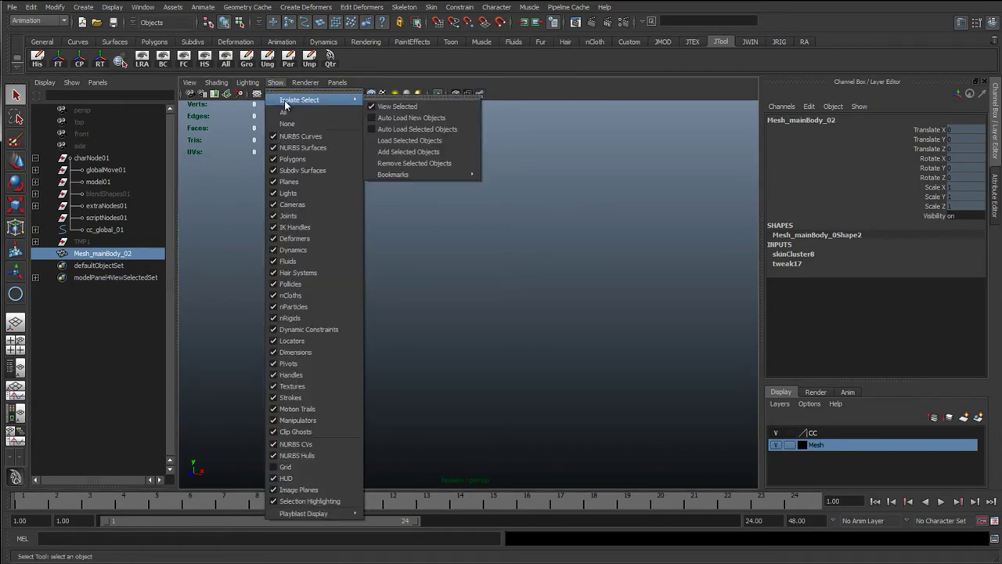
pyautogui.click(394, 108)
pyautogui.keyDown('alt'); pyautogui.moveTo(431, 323); pyautogui.dragTo(338, 319); pyautogui.keyUp('alt')
pyautogui.keyDown('alt'); pyautogui.moveTo(514, 315); pyautogui.dragTo(143, 304, button='right'); pyautogui.keyUp('alt')
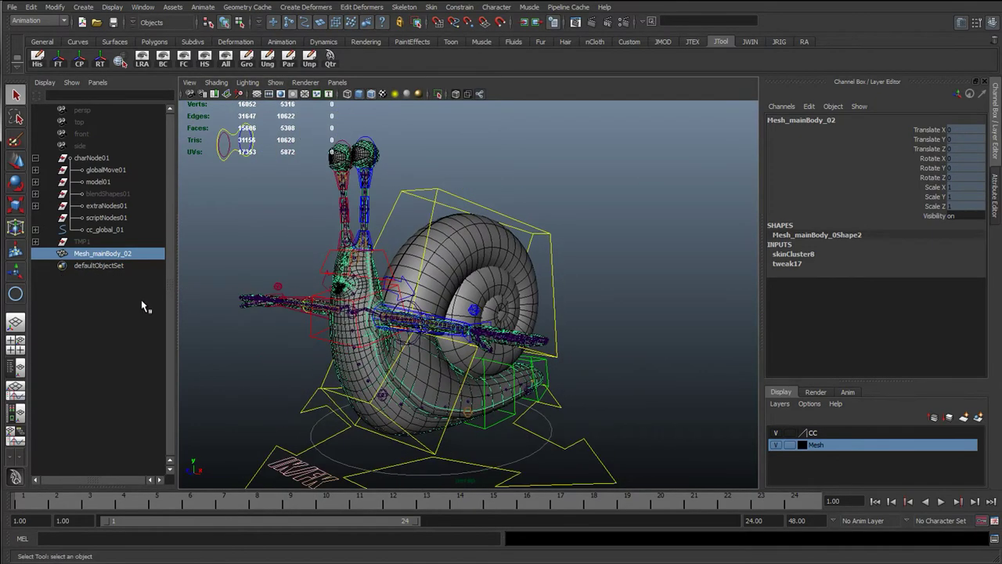
# Delete the leftover Mesh_mainBody_02 mesh from the scene
pyautogui.click(219, 260)
pyautogui.keyDown('alt'); pyautogui.moveTo(219, 262); pyautogui.dragTo(234, 310); pyautogui.keyUp('alt')
pyautogui.click(89, 255)
pyautogui.keyDown('alt'); pyautogui.moveTo(249, 268); pyautogui.dragTo(328, 269, button='middle'); pyautogui.keyUp('alt')
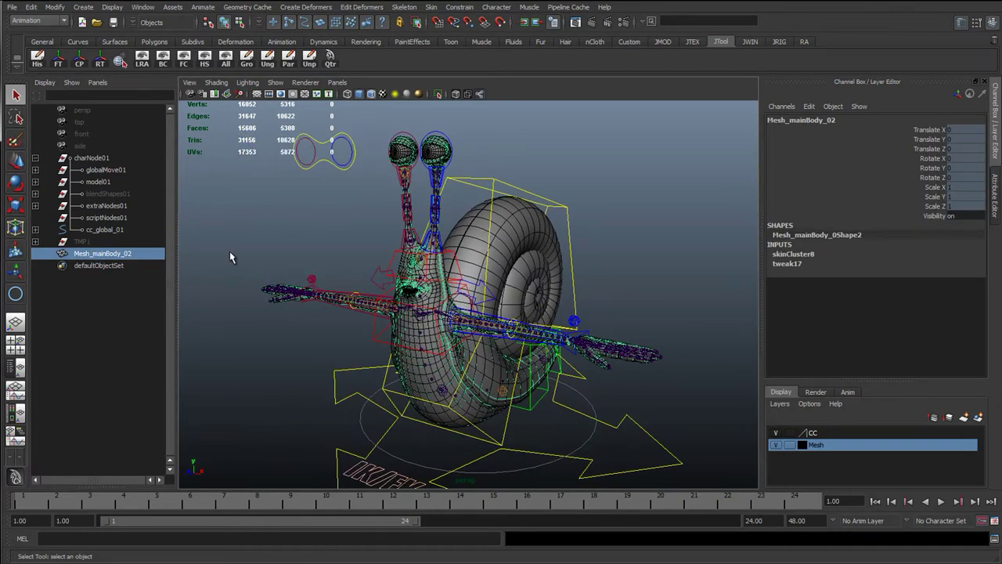
pyautogui.click(114, 256)
pyautogui.press('Delete')
pyautogui.click(97, 241)
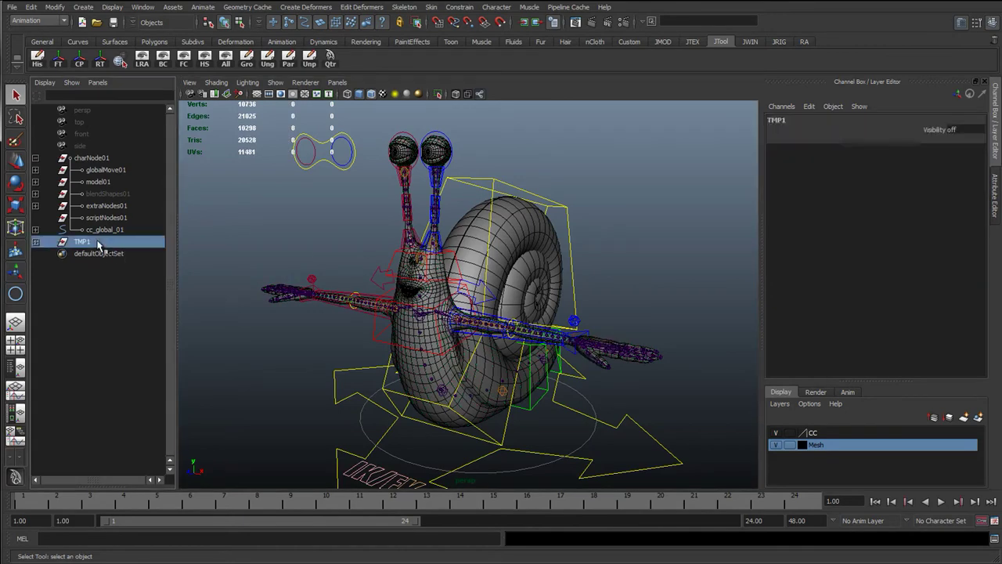
pyautogui.keyDown('alt'); pyautogui.moveTo(266, 274); pyautogui.dragTo(270, 227); pyautogui.keyUp('alt')
pyautogui.click(662, 375)
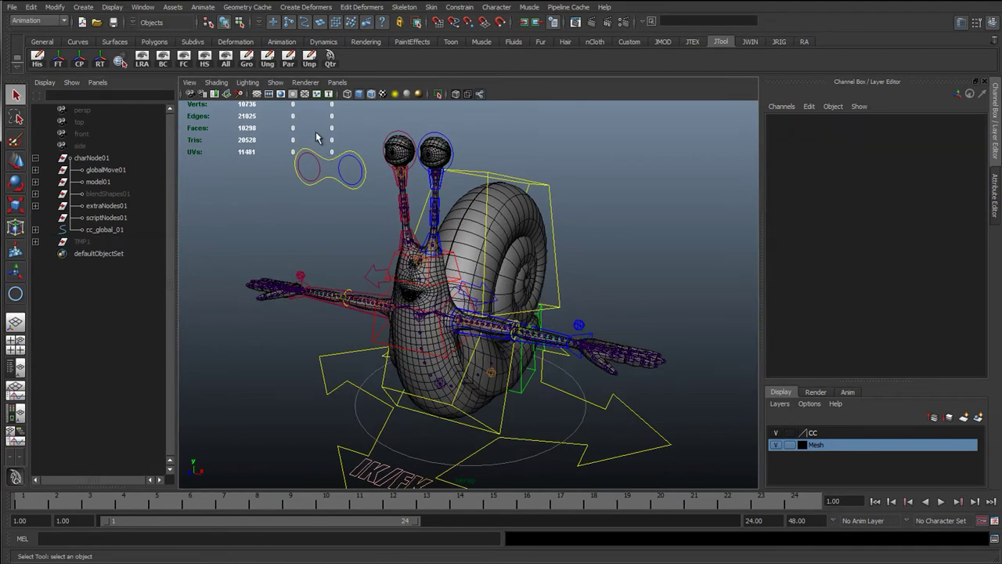
# Hide the Mesh and CC display layers so that only objects outside both layers remain in view
pyautogui.click(776, 445)
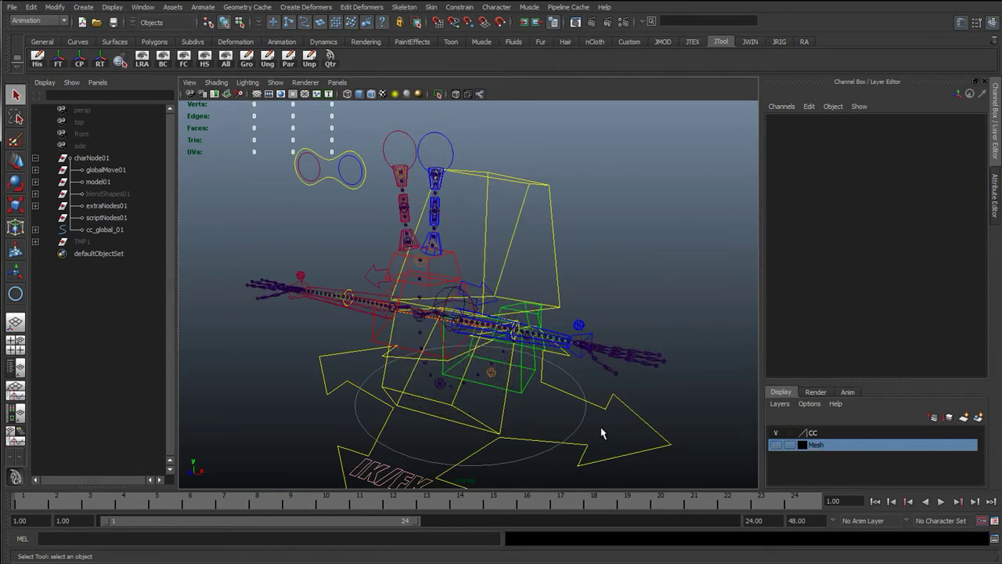
pyautogui.keyDown('alt'); pyautogui.moveTo(588, 429); pyautogui.dragTo(660, 420); pyautogui.keyUp('alt')
pyautogui.keyDown('alt'); pyautogui.moveTo(660, 420); pyautogui.dragTo(512, 352, button='right'); pyautogui.keyUp('alt')
pyautogui.keyDown('alt'); pyautogui.moveTo(512, 351); pyautogui.dragTo(495, 335, button='middle'); pyautogui.keyUp('alt')
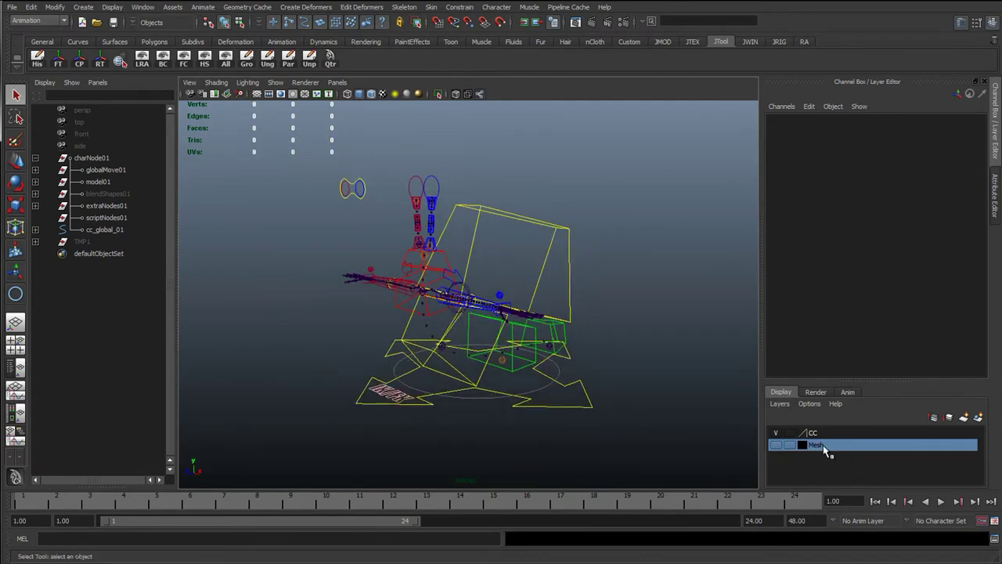
pyautogui.click(778, 445)
pyautogui.click(779, 445)
pyautogui.click(776, 432)
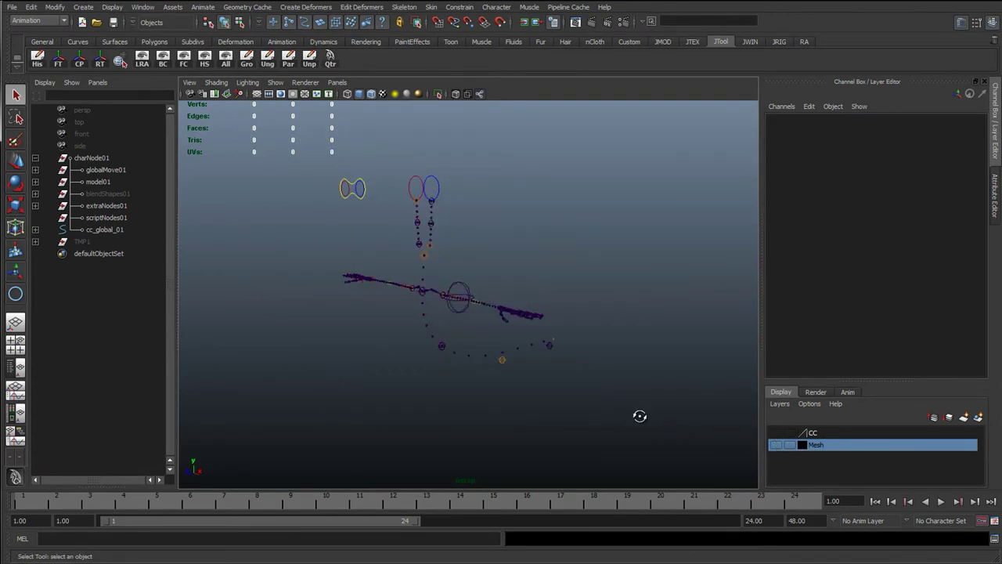
# Select the eye aim controls in front of the head and the two eyeball circle controls, and add them to the CC layer
pyautogui.keyDown('alt'); pyautogui.moveTo(621, 412); pyautogui.dragTo(620, 425); pyautogui.keyUp('alt')
pyautogui.keyDown('alt'); pyautogui.moveTo(619, 425); pyautogui.dragTo(704, 438, button='right'); pyautogui.keyUp('alt')
pyautogui.keyDown('alt'); pyautogui.moveTo(385, 186); pyautogui.dragTo(471, 330, button='middle'); pyautogui.keyUp('alt')
pyautogui.moveTo(255, 185); pyautogui.dragTo(363, 289)
pyautogui.keyDown('shift'); pyautogui.moveTo(469, 228); pyautogui.dragTo(497, 246); pyautogui.keyUp('shift')
pyautogui.keyDown('alt'); pyautogui.moveTo(614, 368); pyautogui.dragTo(468, 398); pyautogui.keyUp('alt')
pyautogui.keyDown('alt'); pyautogui.moveTo(468, 398); pyautogui.dragTo(459, 397, button='right'); pyautogui.keyUp('alt')
pyautogui.keyDown('alt'); pyautogui.moveTo(459, 401); pyautogui.dragTo(699, 406); pyautogui.keyUp('alt')
pyautogui.click(842, 435)
pyautogui.rightClick(868, 437)
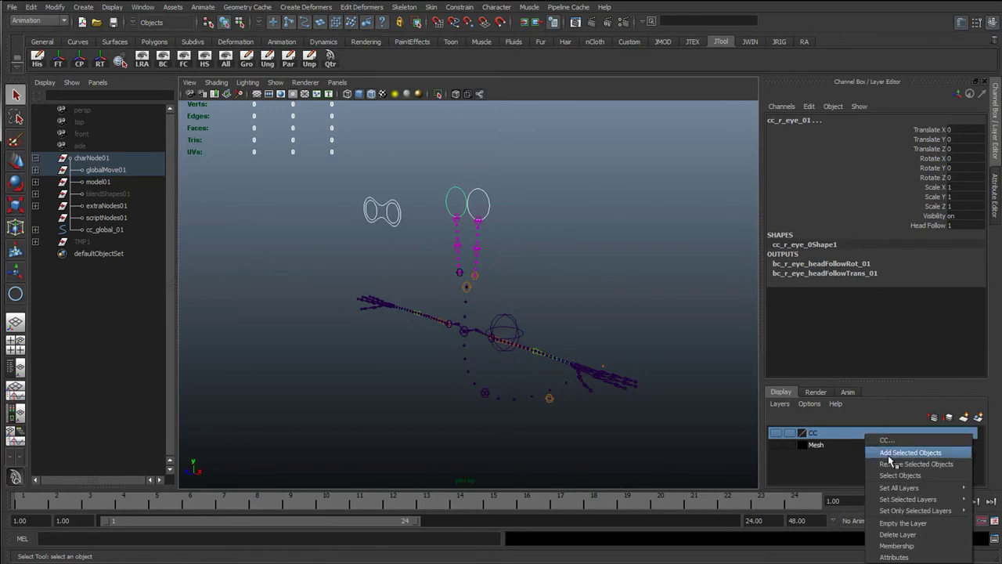
pyautogui.click(889, 456)
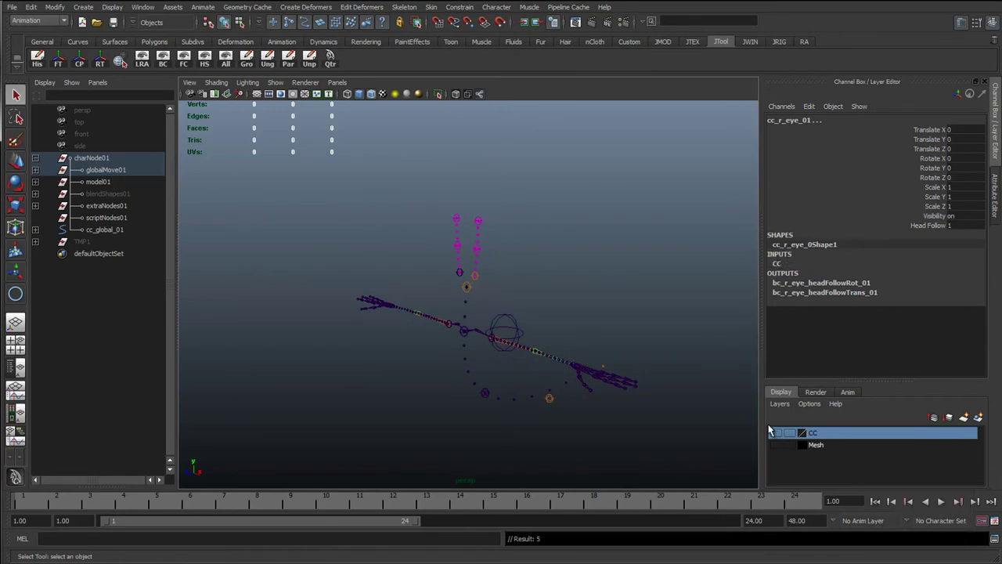
# Clear the selection, show the CC layer again and briefly toggle the Mesh layer on and off to check the rig
pyautogui.click(702, 401)
pyautogui.click(775, 432)
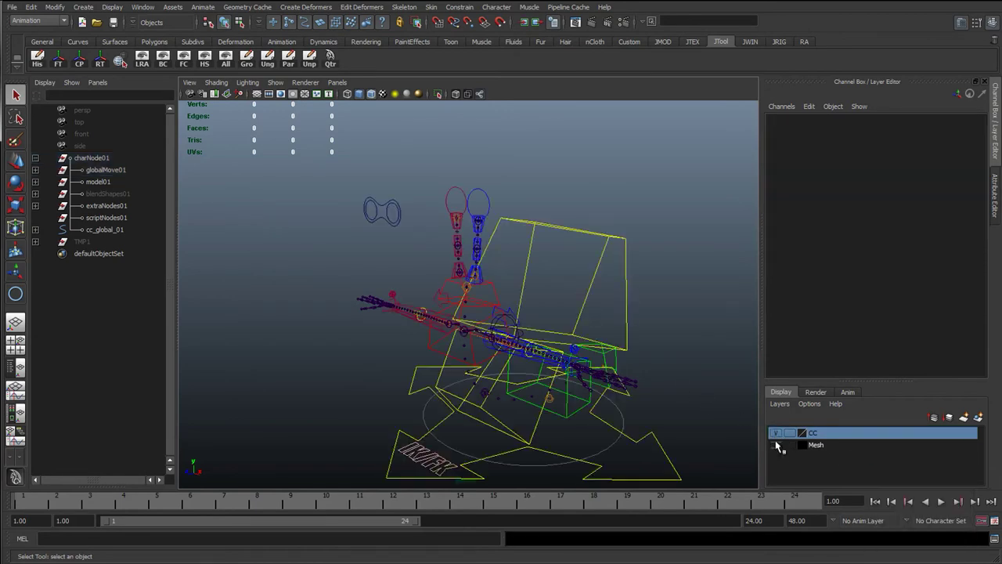
pyautogui.click(775, 444)
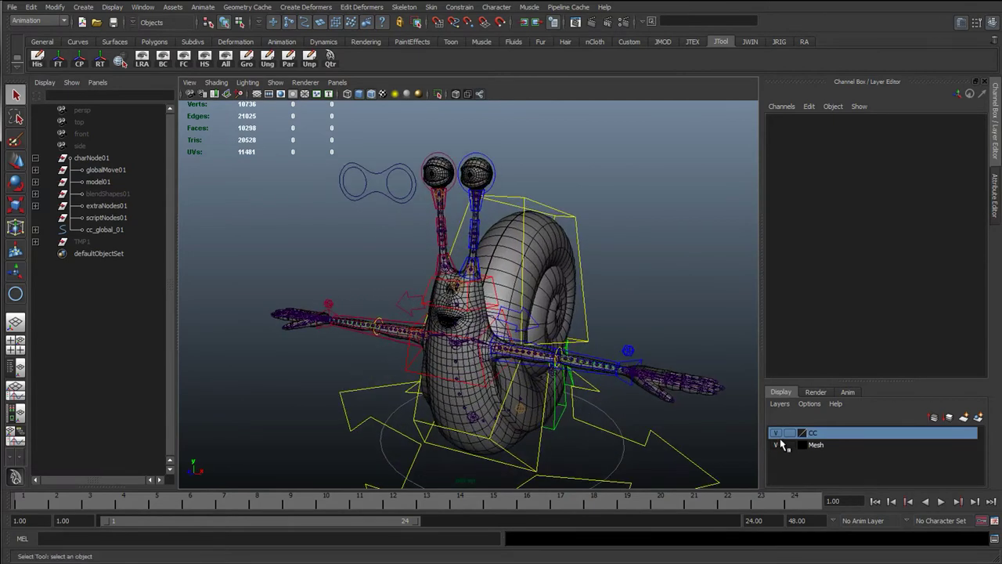
pyautogui.click(775, 444)
# Expand globalMove01, try turning off the visibility of joints01 and iks01, and undo the change
pyautogui.click(35, 169)
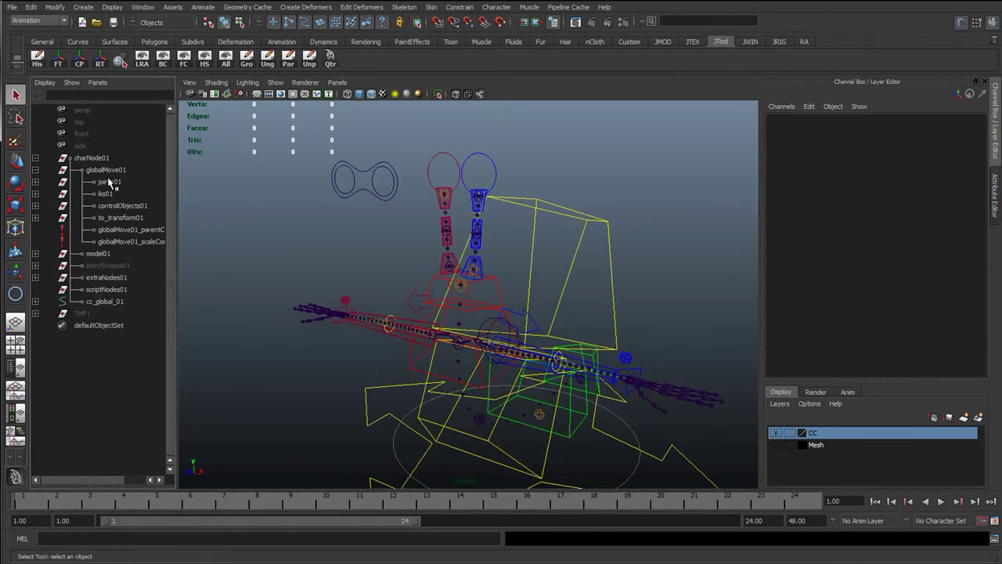
pyautogui.moveTo(110, 182); pyautogui.dragTo(112, 195)
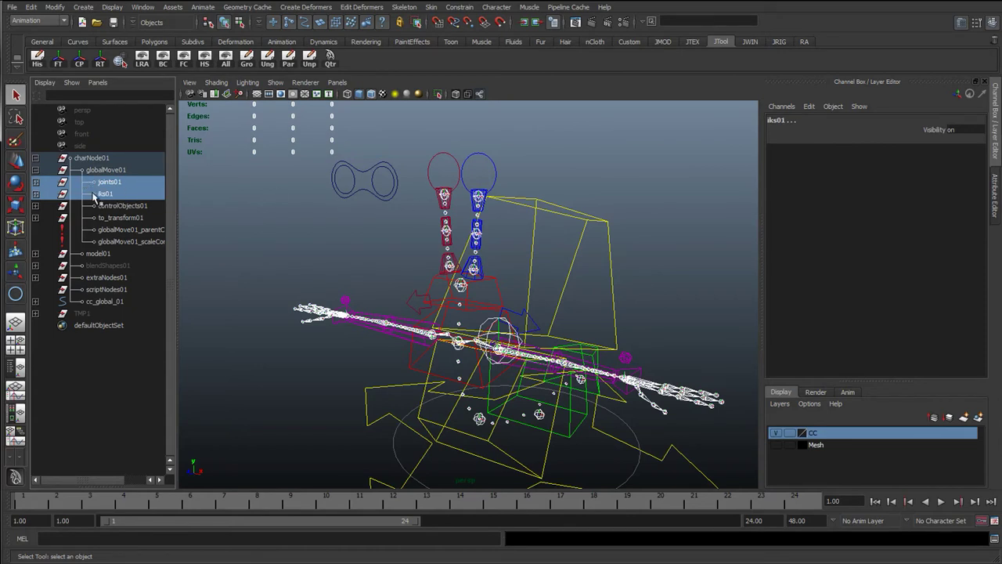
pyautogui.click(959, 131)
pyautogui.press('Return')
pyautogui.click(656, 205)
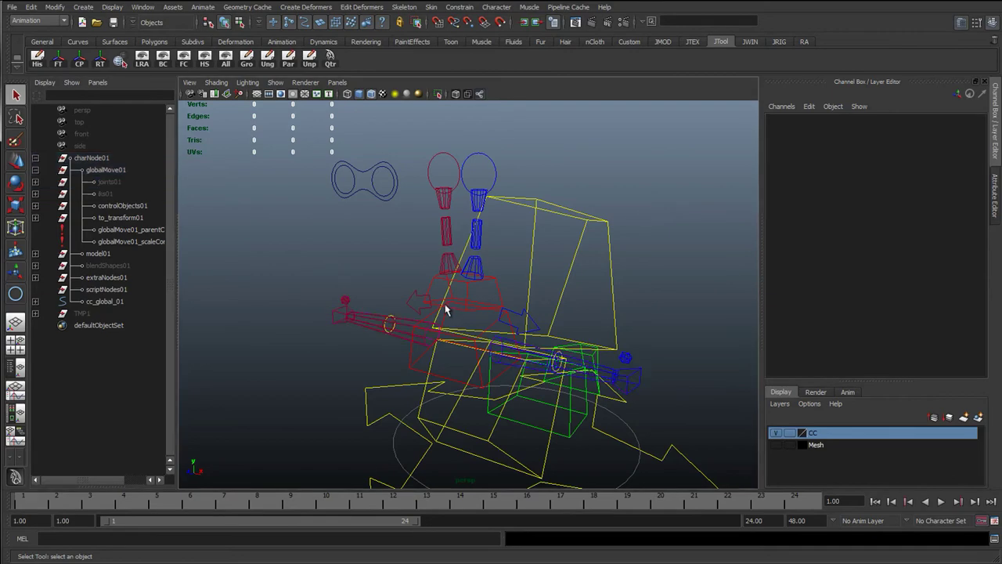
pyautogui.scroll(-3, 444, 307)
pyautogui.keyDown('alt'); pyautogui.moveTo(447, 312); pyautogui.dragTo(427, 270, button='middle'); pyautogui.keyUp('alt')
pyautogui.keyDown('alt'); pyautogui.moveTo(428, 271); pyautogui.dragTo(395, 317); pyautogui.keyUp('alt')
pyautogui.hotkey('ctrl', 'z')
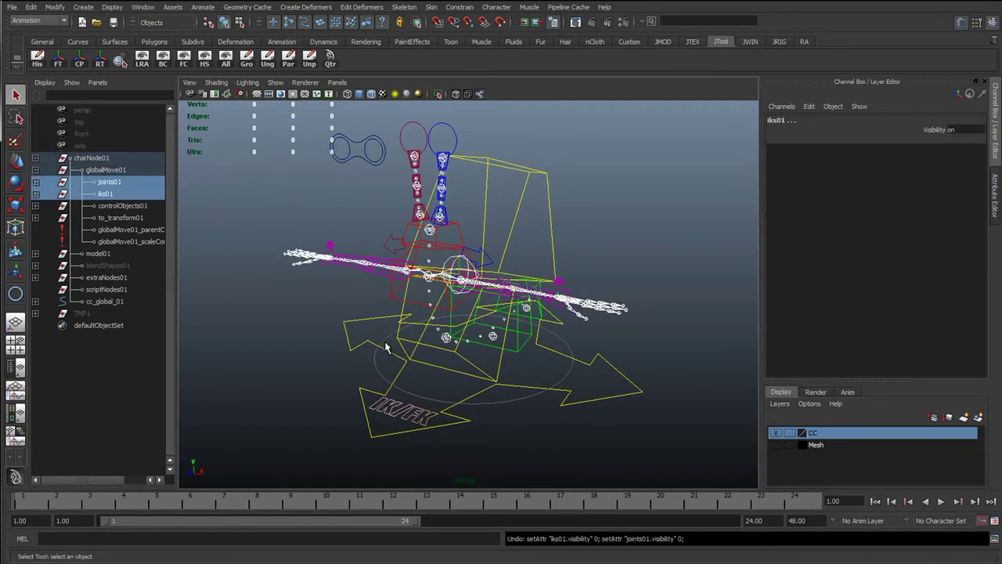
# Show the Mesh layer and test-rotate the cc_global_01 control about different axes, undoing each rotation
pyautogui.click(775, 444)
pyautogui.click(558, 394)
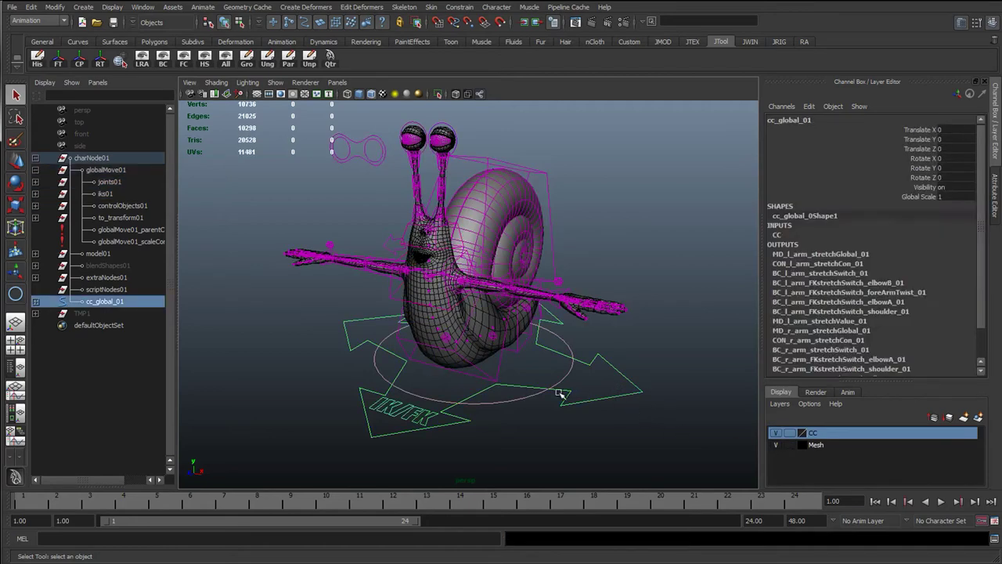
pyautogui.press('e')
pyautogui.moveTo(566, 402); pyautogui.dragTo(284, 456)
pyautogui.hotkey('ctrl', 'z')
pyautogui.hotkey('ctrl', 'z')
pyautogui.keyDown('alt'); pyautogui.moveTo(501, 378); pyautogui.dragTo(602, 354); pyautogui.keyUp('alt')
pyautogui.moveTo(522, 266); pyautogui.dragTo(482, 249)
pyautogui.hotkey('ctrl', 'z')
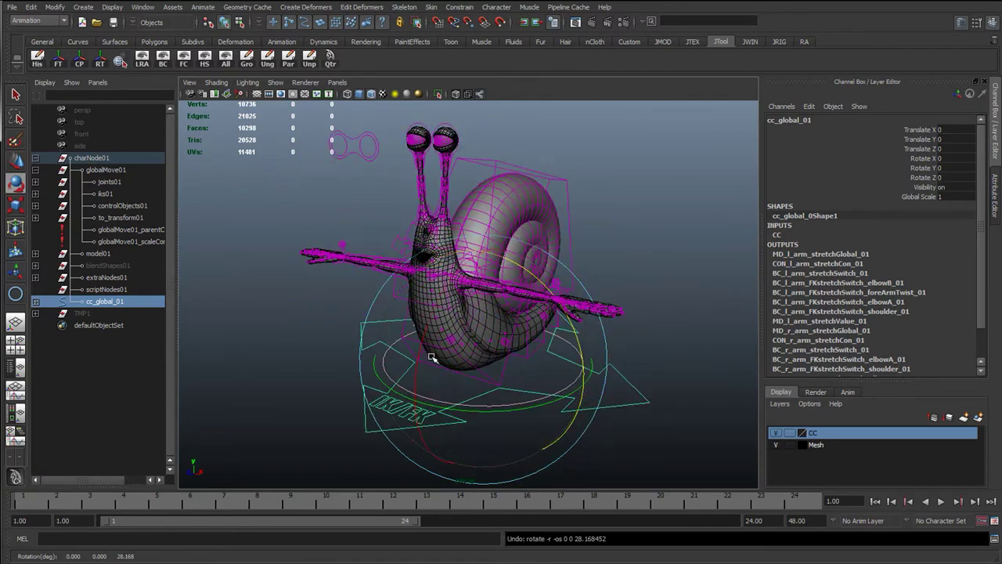
pyautogui.moveTo(420, 344); pyautogui.dragTo(447, 394)
pyautogui.hotkey('ctrl', 'z')
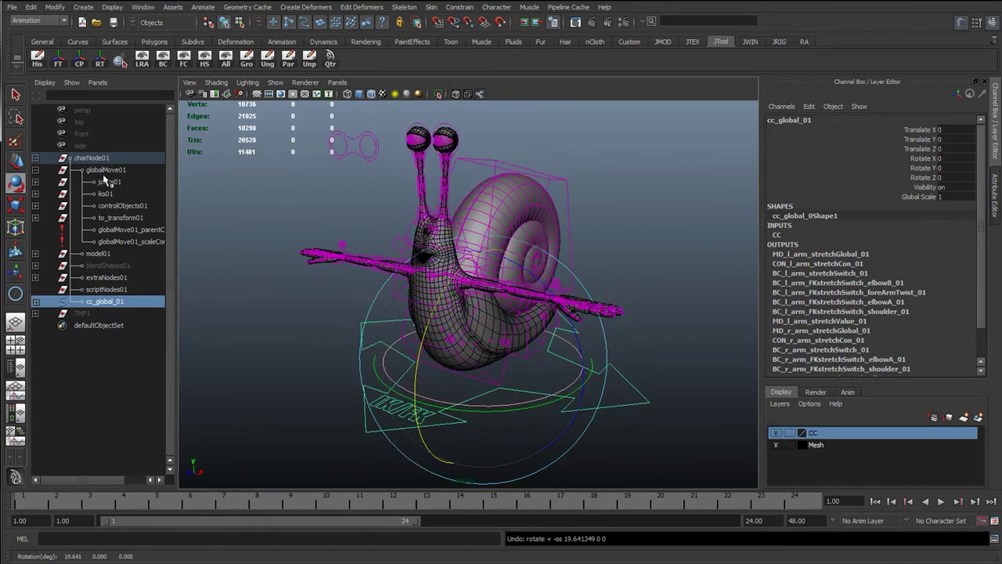
# Turn off the visibility of the joints01 and iks01 groups and clear the selection
pyautogui.click(104, 181)
pyautogui.keyDown('ctrl'); pyautogui.click(105, 193); pyautogui.keyUp('ctrl')
pyautogui.doubleClick(962, 131)
pyautogui.write('0')
pyautogui.press('Return')
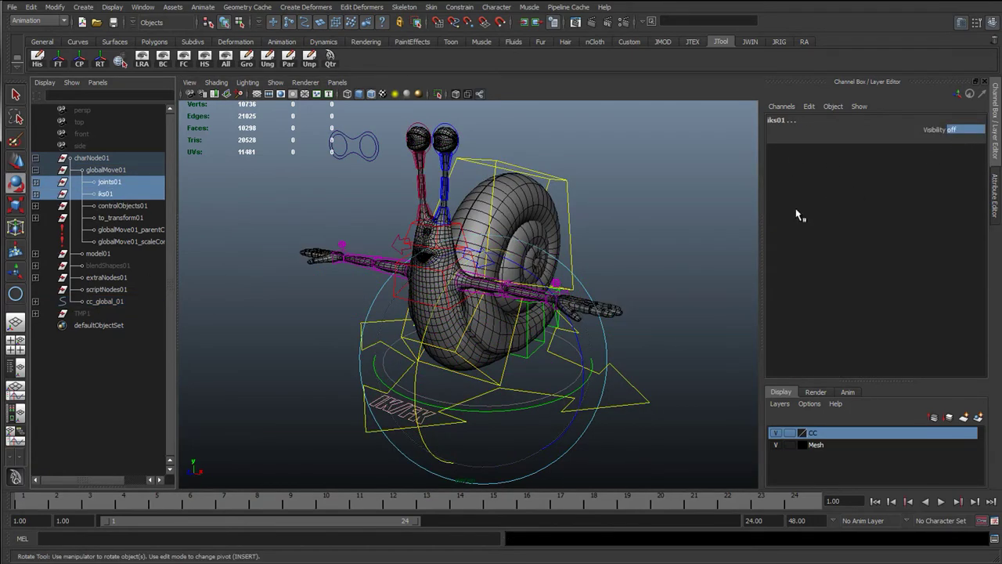
pyautogui.click(607, 232)
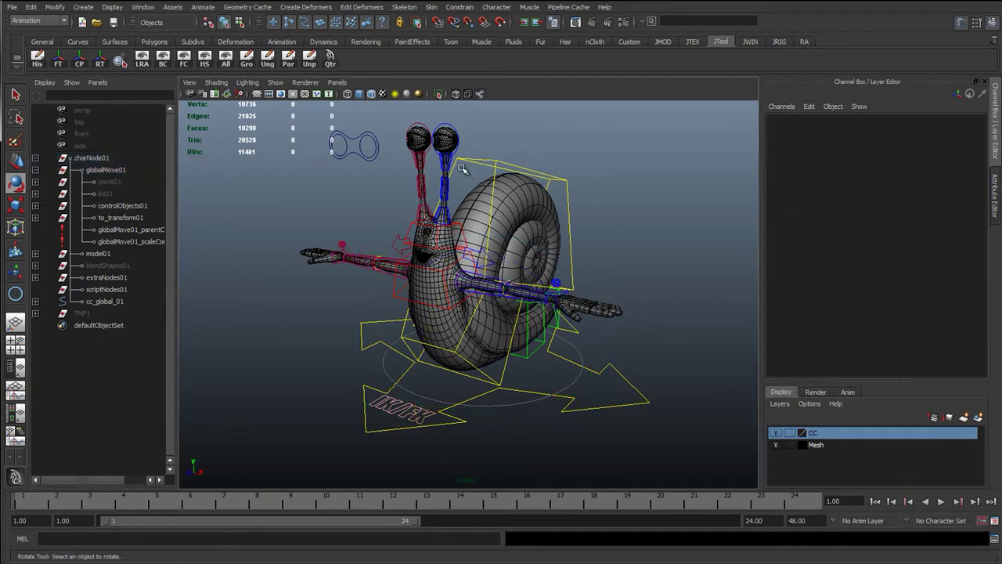
# Check the controlObjects01, to_transform01 and globalMove01 groups, collapse the hierarchy to charNode01 and clear the selection
pyautogui.keyDown('alt'); pyautogui.moveTo(383, 295); pyautogui.dragTo(464, 312); pyautogui.keyUp('alt')
pyautogui.keyDown('alt'); pyautogui.moveTo(465, 312); pyautogui.dragTo(439, 267, button='right'); pyautogui.keyUp('alt')
pyautogui.keyDown('alt'); pyautogui.moveTo(440, 268); pyautogui.dragTo(436, 349, button='middle'); pyautogui.keyUp('alt')
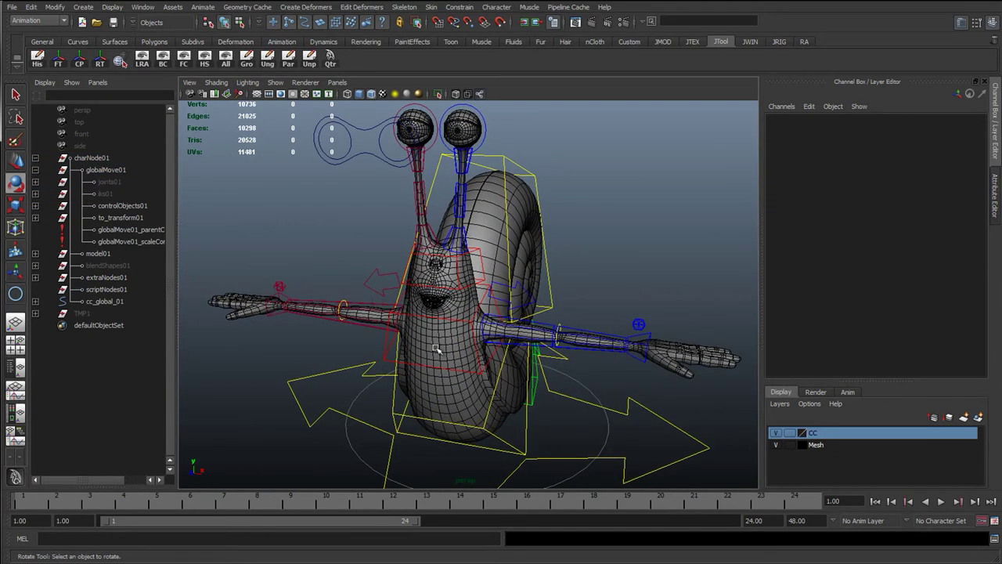
pyautogui.click(119, 206)
pyautogui.click(111, 218)
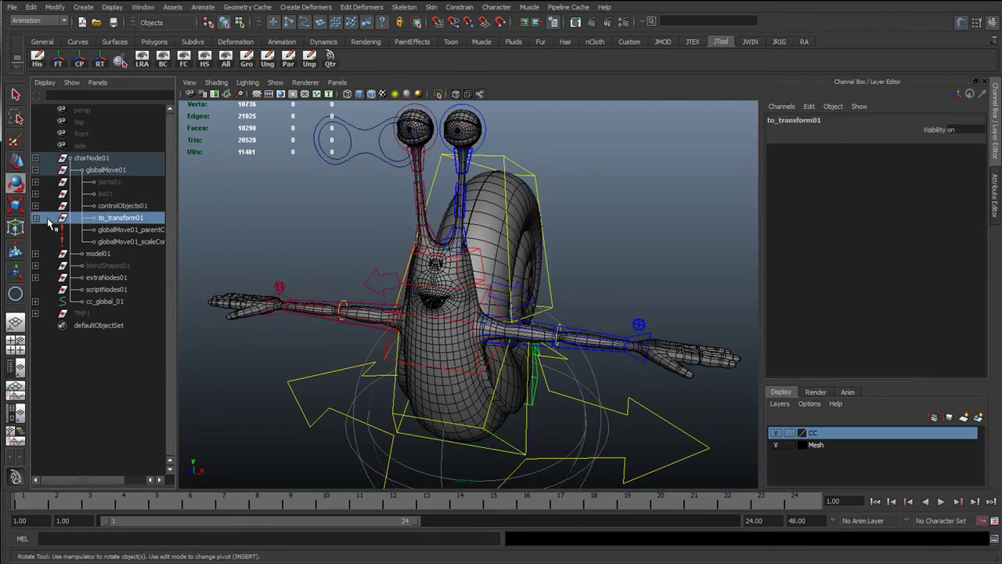
pyautogui.click(35, 170)
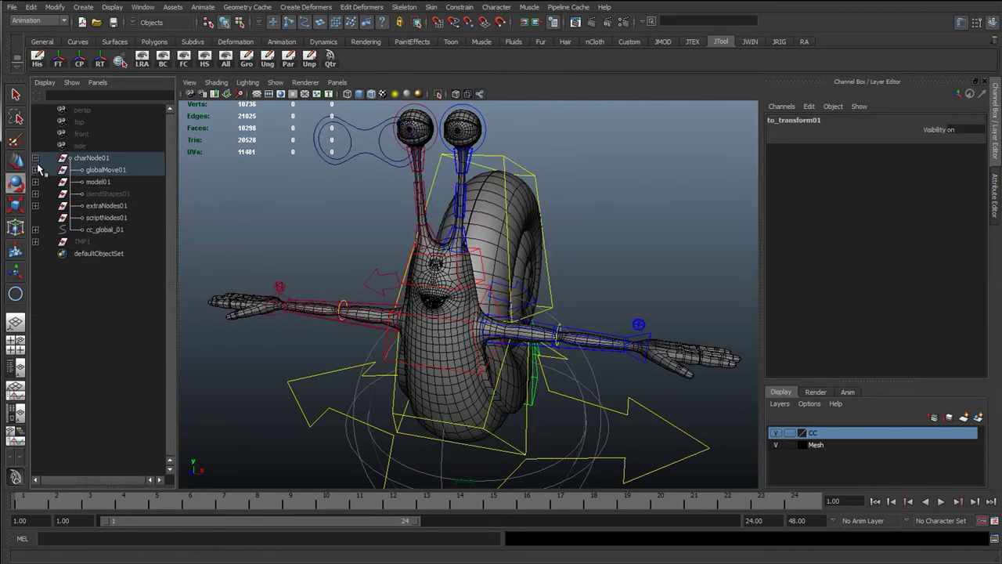
pyautogui.click(39, 168)
pyautogui.click(36, 158)
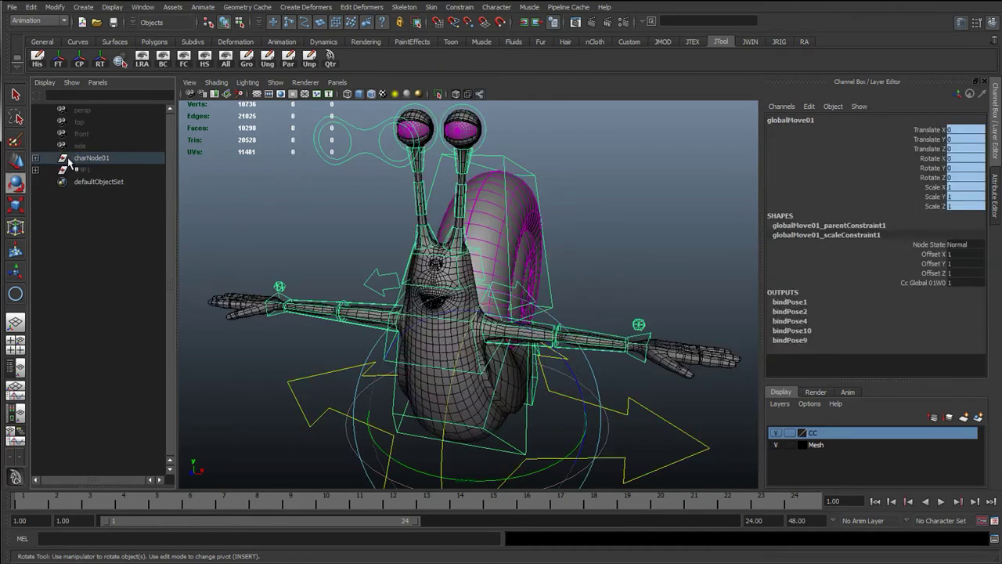
pyautogui.click(82, 161)
pyautogui.click(281, 200)
# Select the cc_eyeMain_01 control and examine the drawing overrides on its transform node
pyautogui.scroll(-2, 360, 270)
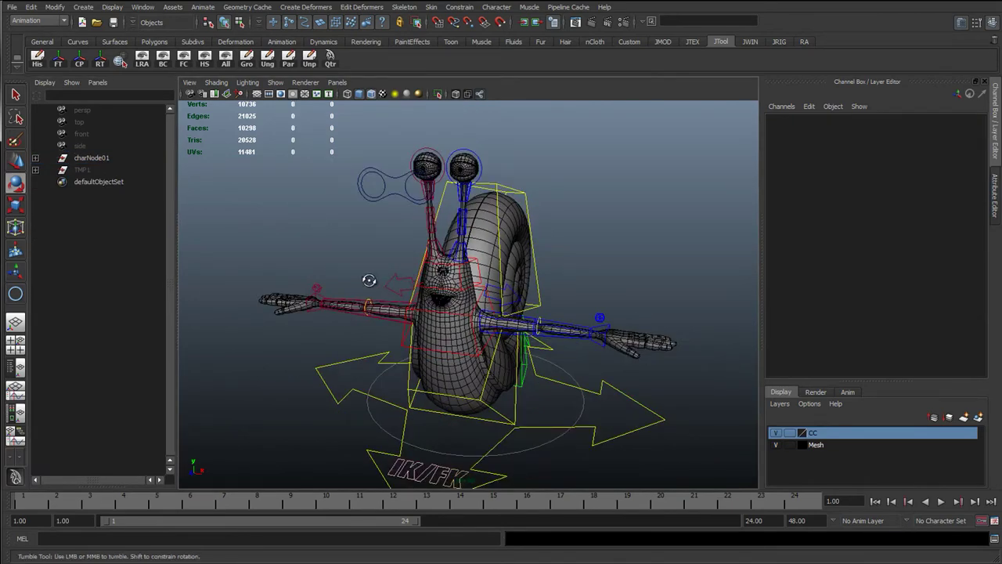
pyautogui.keyDown('alt'); pyautogui.moveTo(369, 279); pyautogui.dragTo(396, 216); pyautogui.keyUp('alt')
pyautogui.press('w')
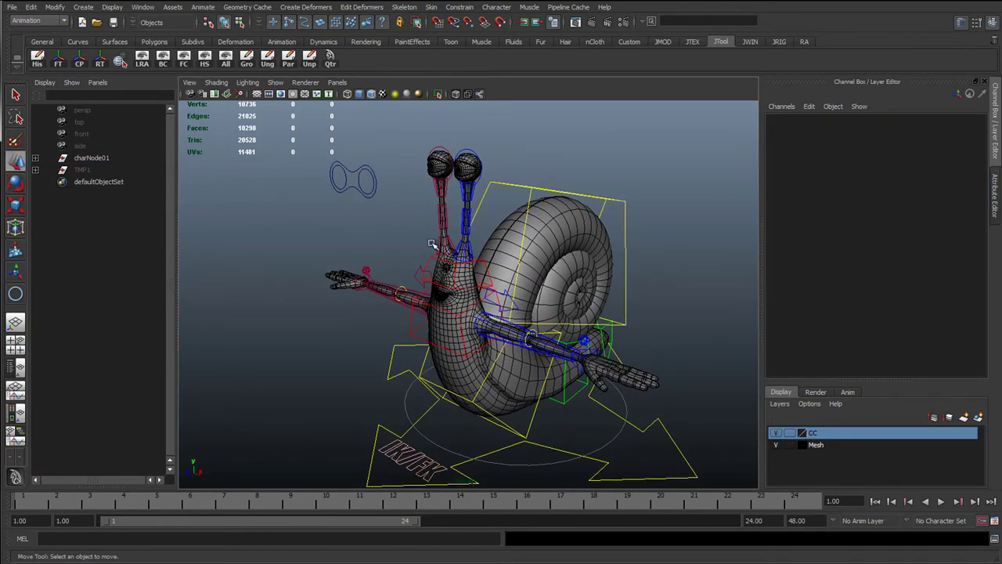
pyautogui.keyDown('alt'); pyautogui.moveTo(431, 243); pyautogui.dragTo(428, 271, button='middle'); pyautogui.keyUp('alt')
pyautogui.click(346, 212)
pyautogui.scroll(4, 348, 239)
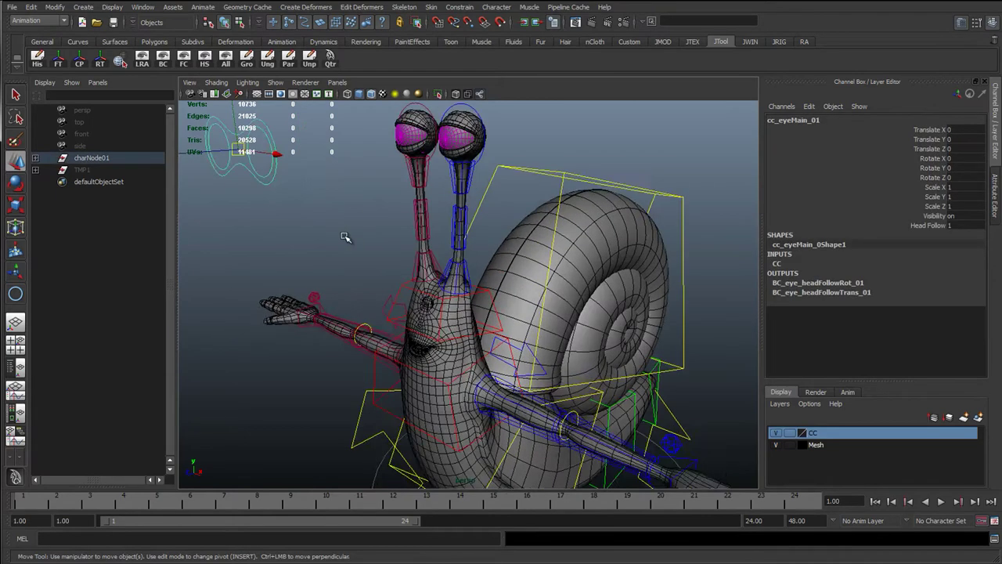
pyautogui.keyDown('alt'); pyautogui.moveTo(345, 237); pyautogui.dragTo(399, 274, button='middle'); pyautogui.keyUp('alt')
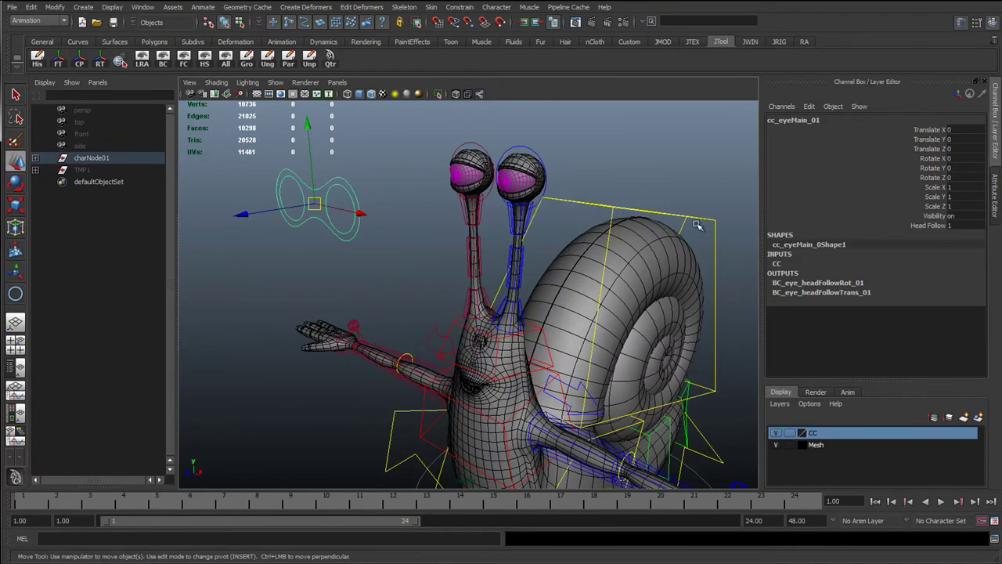
pyautogui.click(996, 180)
pyautogui.click(334, 218)
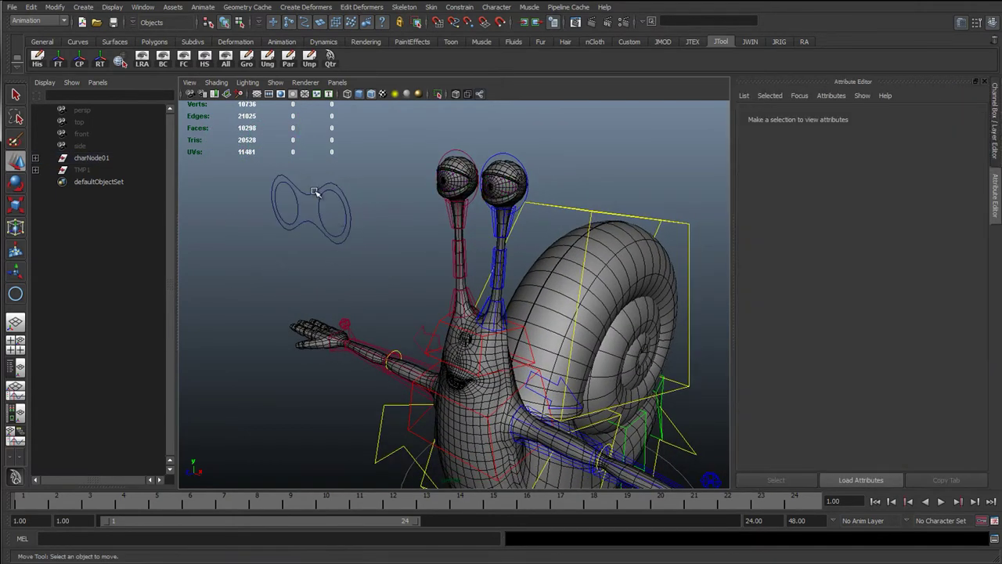
pyautogui.click(318, 194)
pyautogui.click(767, 118)
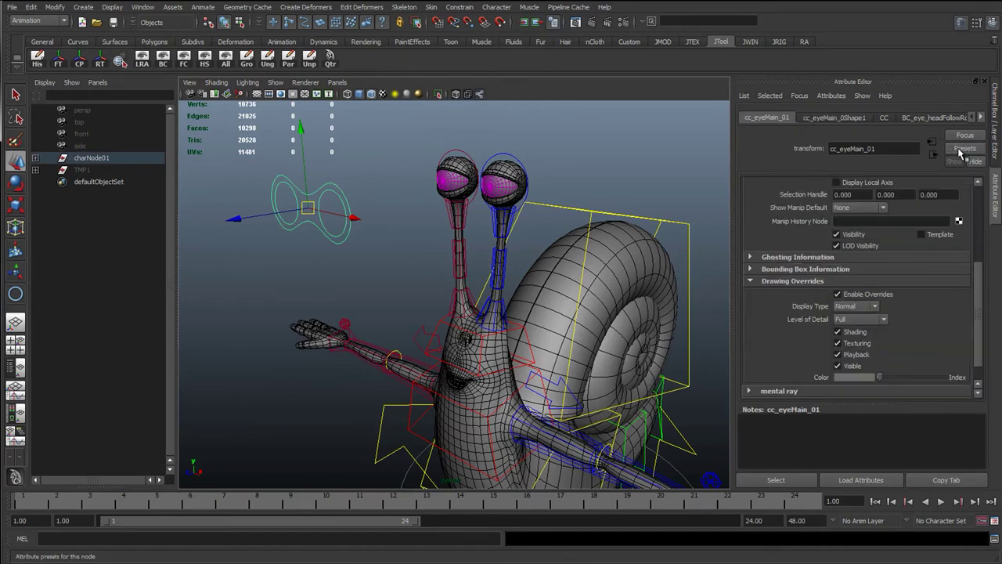
# Select cc_eyeMain_01 with its left and right eye aim controls and remove them from the CC display layer
pyautogui.hotkey('ctrl', 'a')
pyautogui.moveTo(245, 148); pyautogui.dragTo(393, 250)
pyautogui.rightClick(820, 438)
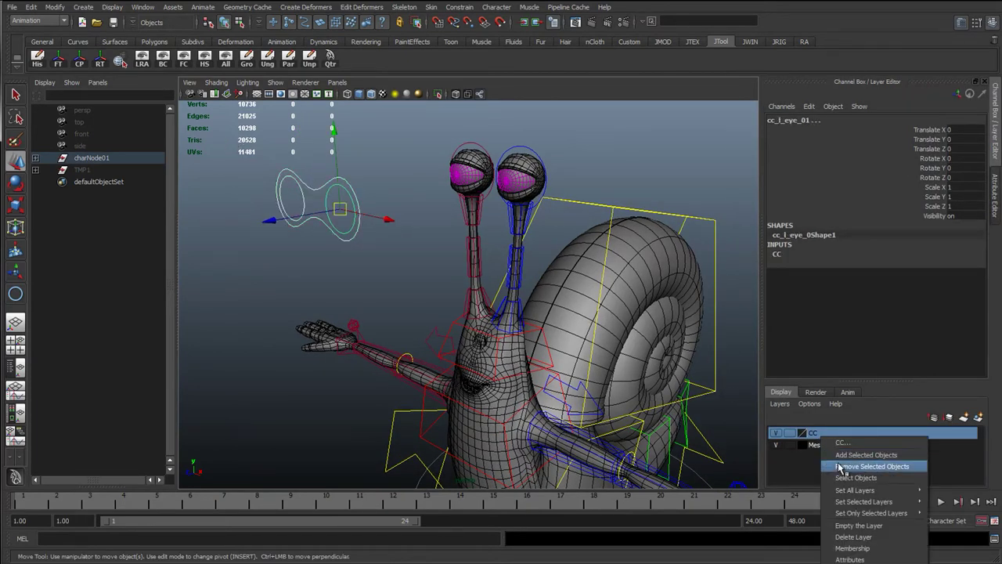
pyautogui.click(840, 467)
pyautogui.click(417, 273)
# Enable drawing overrides on the cc_eyeMain_01 transform and change its override color
pyautogui.click(315, 179)
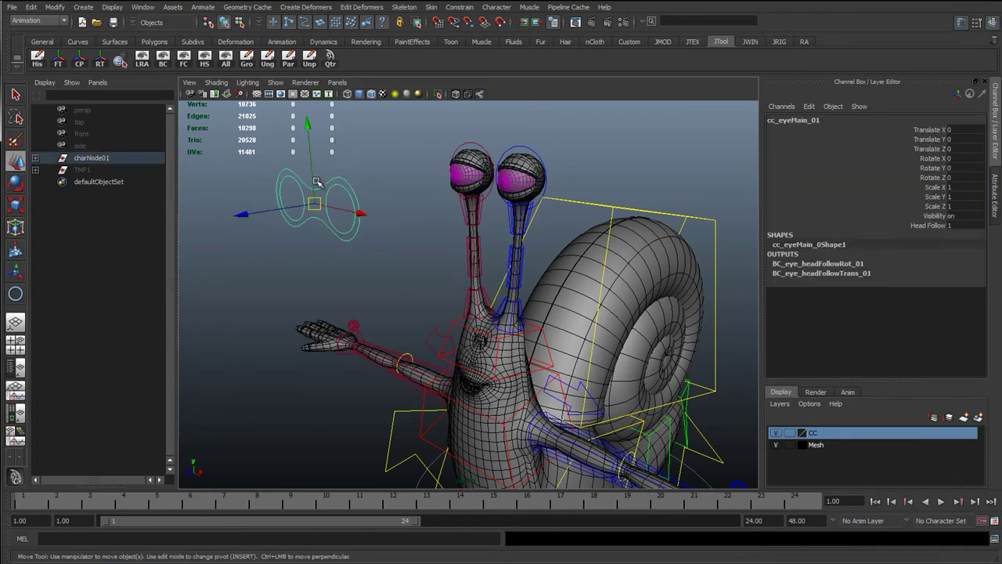
pyautogui.click(994, 215)
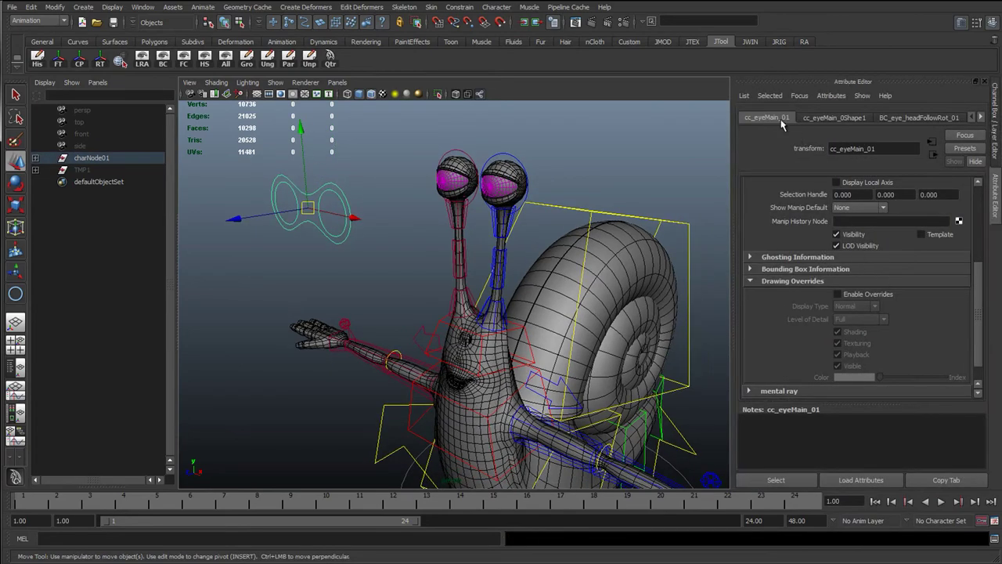
pyautogui.click(822, 118)
pyautogui.scroll(-3, 878, 319)
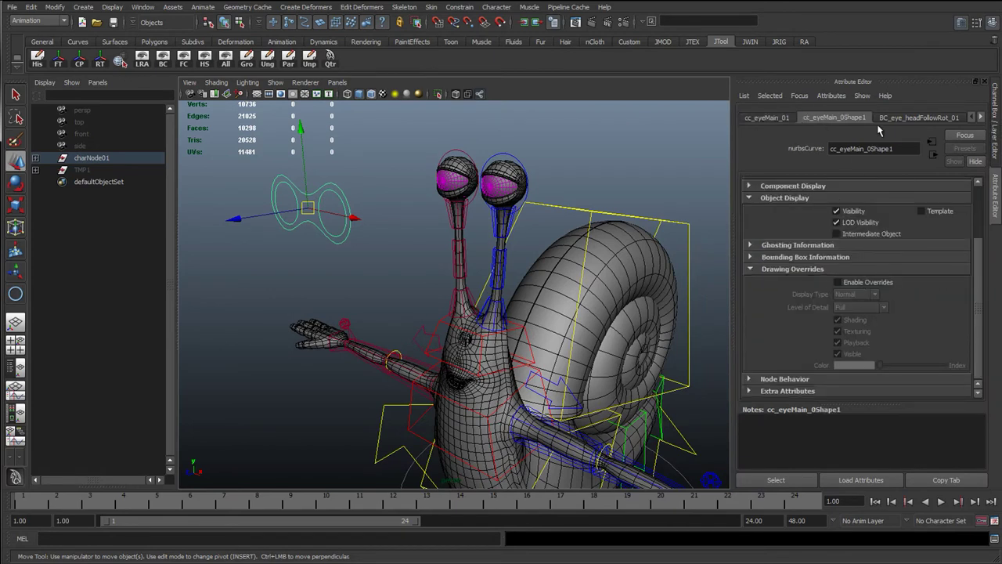
pyautogui.click(767, 117)
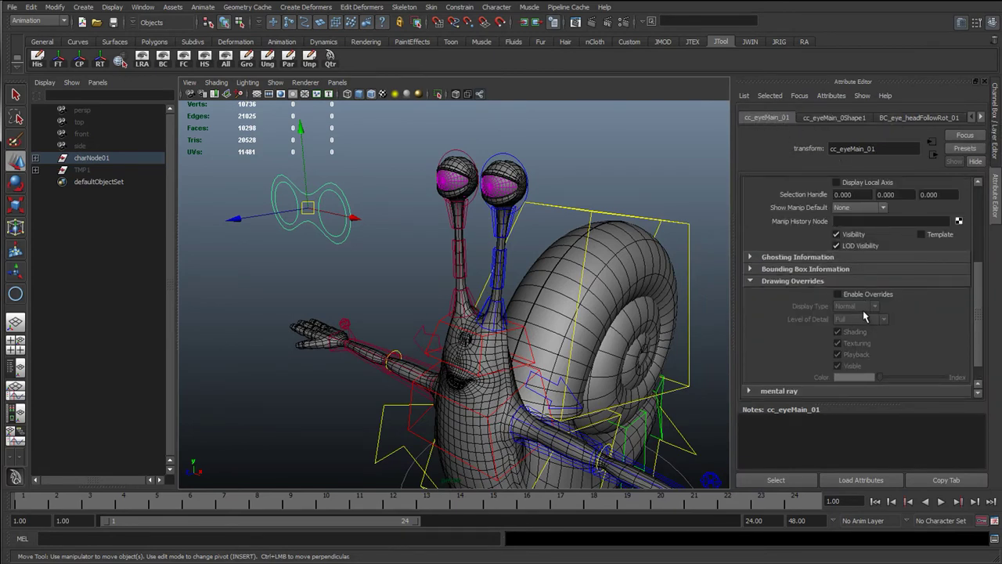
pyautogui.click(837, 294)
pyautogui.moveTo(891, 378); pyautogui.dragTo(916, 382)
# Enable drawing overrides on the cc_eyeMain_0Shape1 curve shape and set its color to yellow
pyautogui.click(838, 118)
pyautogui.click(893, 118)
pyautogui.click(859, 119)
pyautogui.click(850, 285)
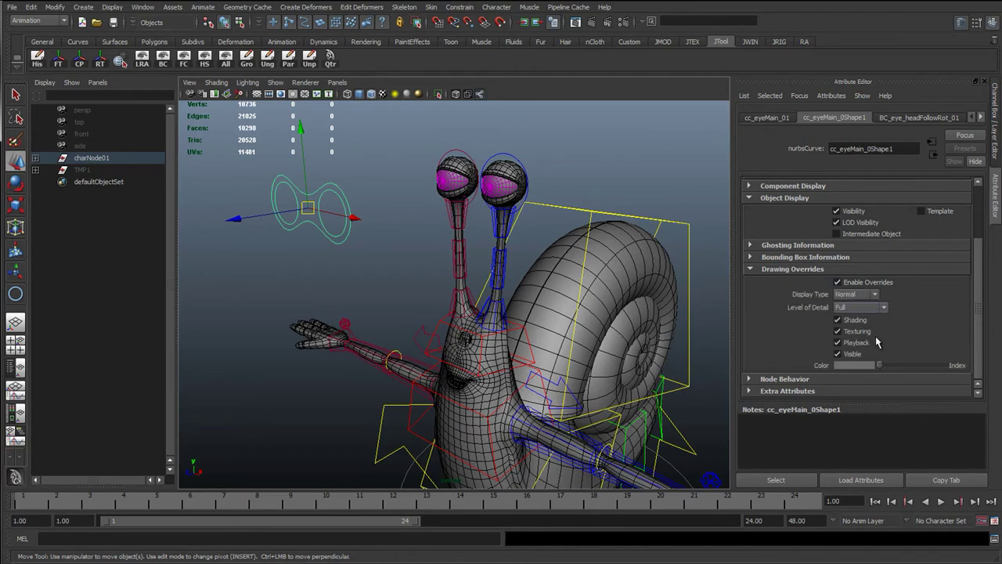
pyautogui.moveTo(888, 367); pyautogui.dragTo(915, 372)
pyautogui.click(983, 119)
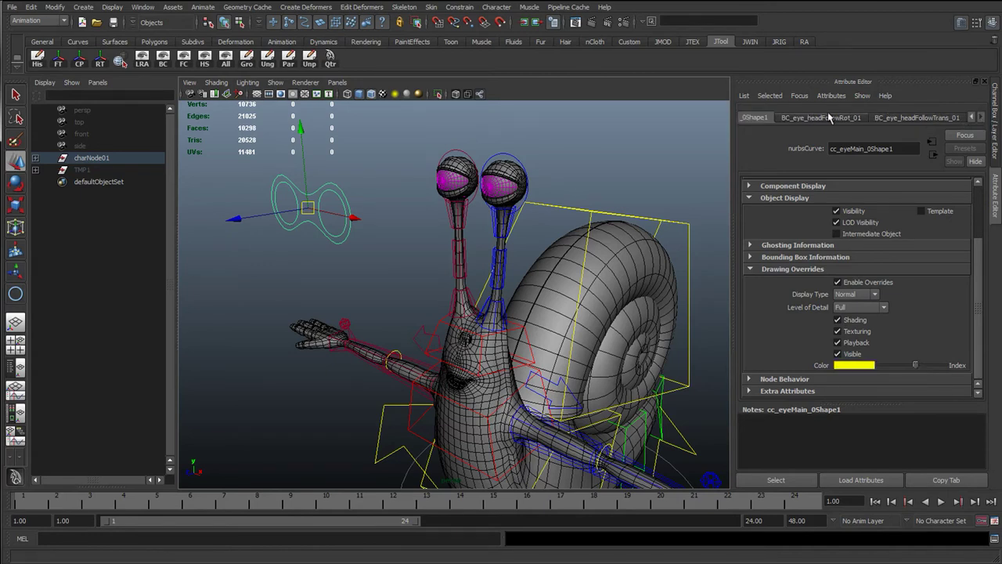
# Select cc_r_eye_01, enable drawing overrides on its cc_r_eye_0Shape1 curve shape and set the color to dark red
pyautogui.click(847, 119)
pyautogui.click(888, 119)
pyautogui.click(315, 255)
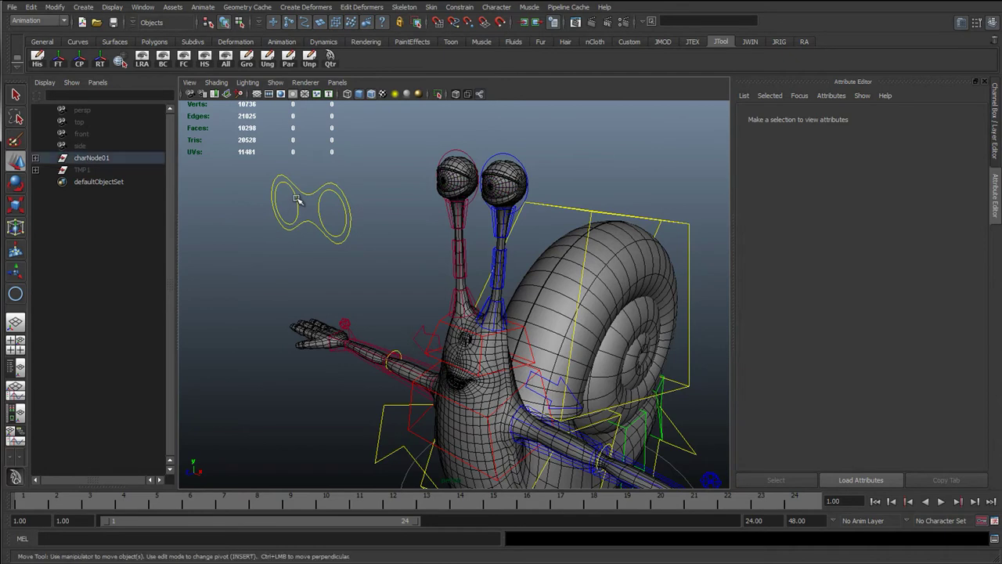
pyautogui.click(293, 196)
pyautogui.click(764, 115)
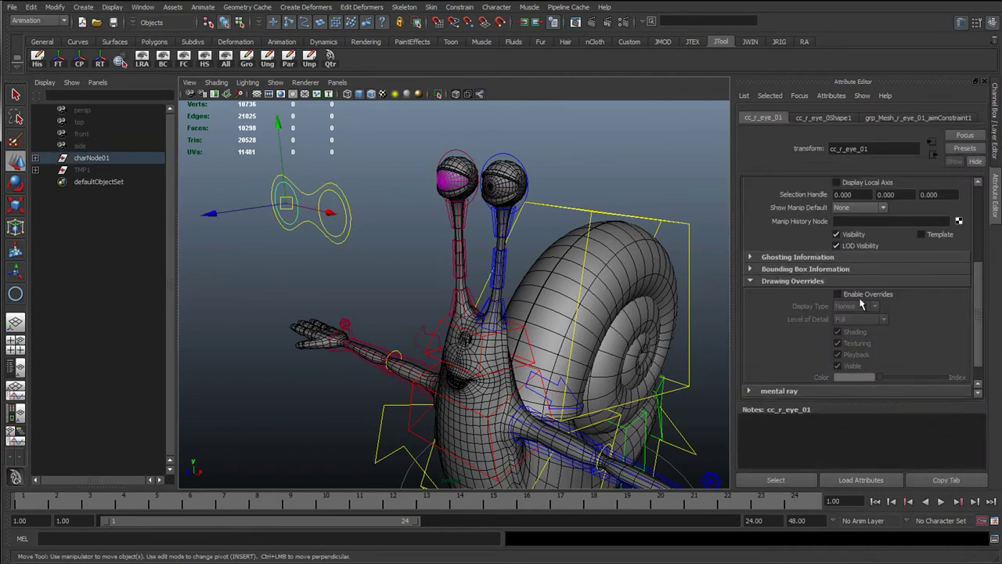
pyautogui.moveTo(890, 381)
pyautogui.mouseDown()
pyautogui.moveTo(905, 380)
pyautogui.moveTo(887, 379)
pyautogui.moveTo(889, 368)
pyautogui.mouseUp()
pyautogui.click(824, 118)
pyautogui.click(847, 285)
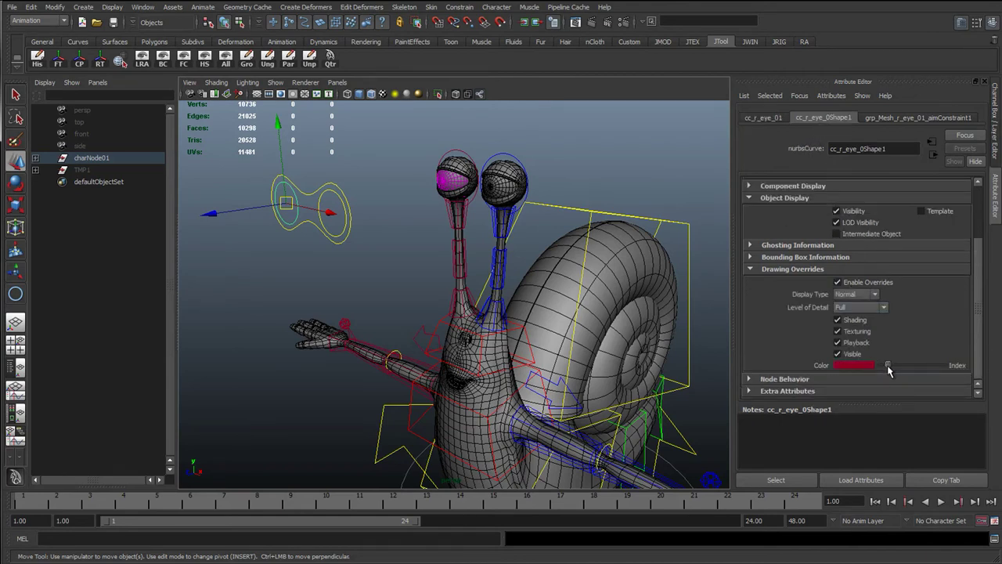
pyautogui.click(362, 280)
# Select cc_l_eye_01, enable drawing overrides on its cc_l_eye_0Shape1 curve shape and set the color to blue
pyautogui.click(323, 214)
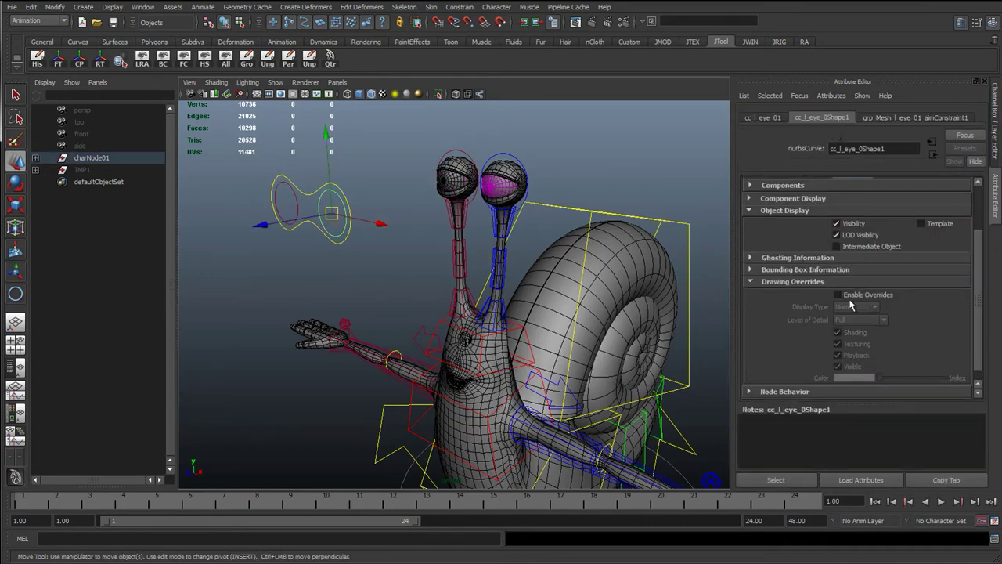
pyautogui.click(849, 297)
pyautogui.moveTo(885, 380); pyautogui.dragTo(891, 380)
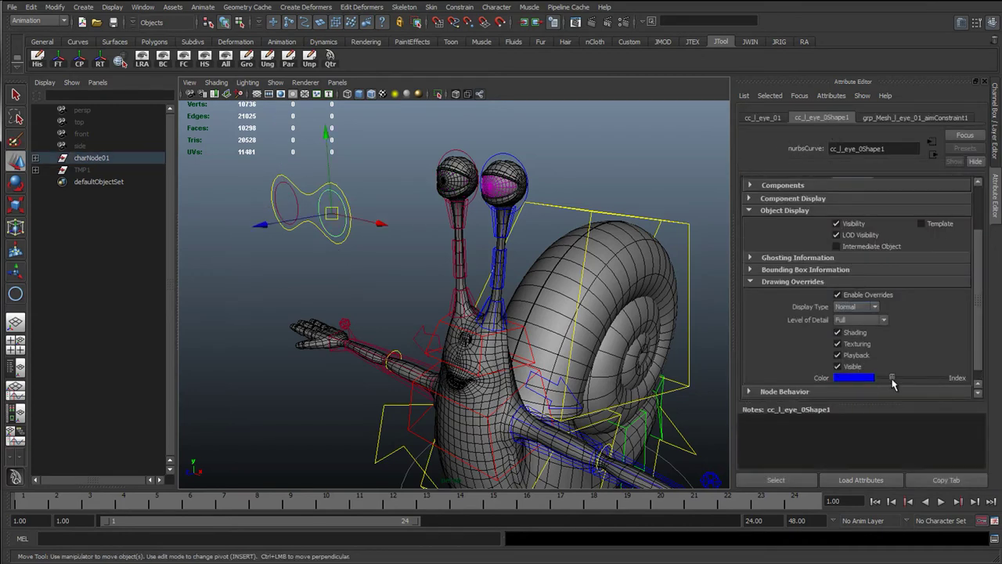
# Enable drawing overrides on the cc_l_eye_01 transform node and change its override color
pyautogui.click(763, 119)
pyautogui.click(861, 295)
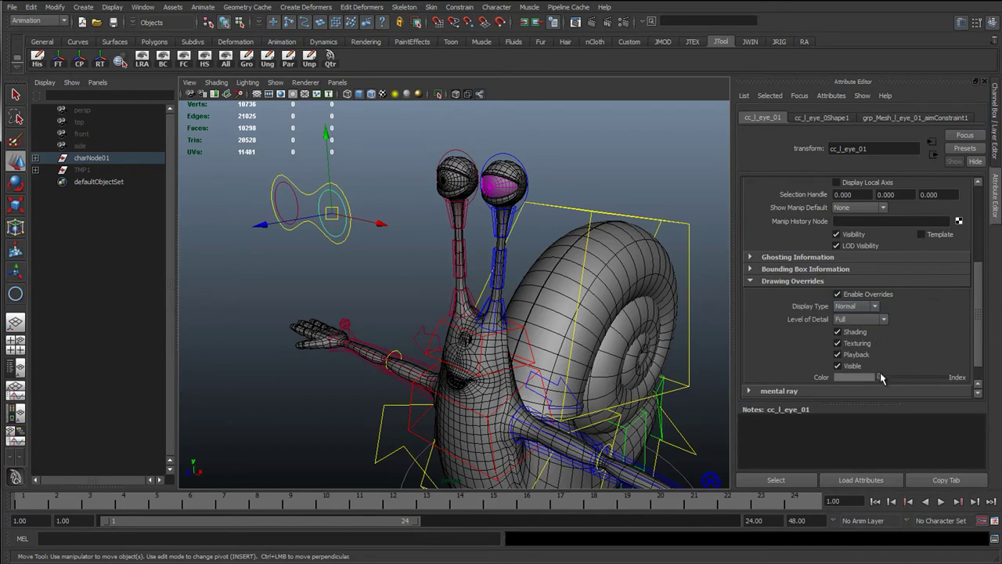
pyautogui.moveTo(880, 380); pyautogui.dragTo(894, 382)
pyautogui.click(819, 119)
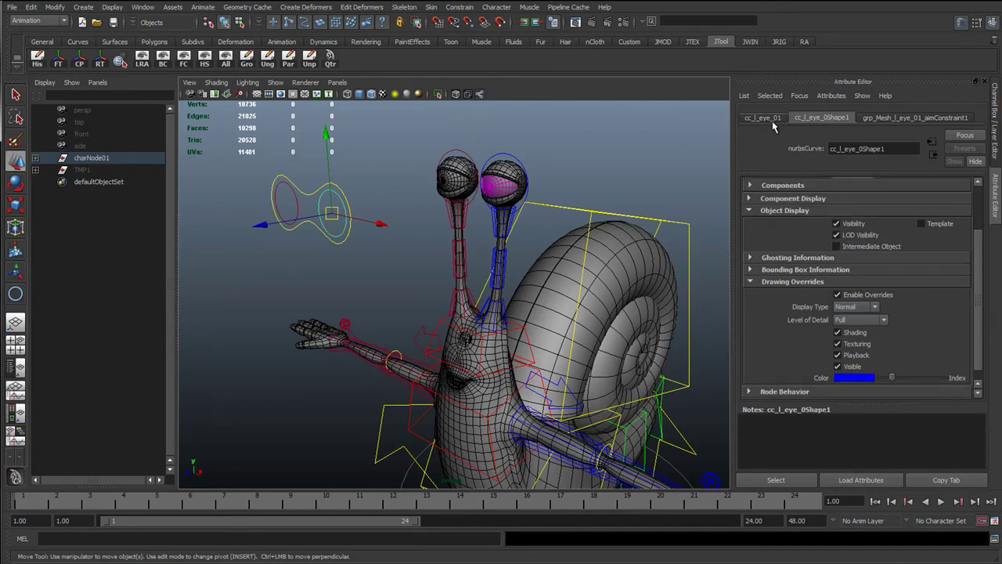
# Compare the drawing override settings on the transform and shape nodes of cc_l_eye_01, ending with nothing selected
pyautogui.click(771, 121)
pyautogui.click(802, 121)
pyautogui.click(763, 121)
pyautogui.click(808, 120)
pyautogui.click(767, 119)
pyautogui.click(807, 118)
pyautogui.click(335, 292)
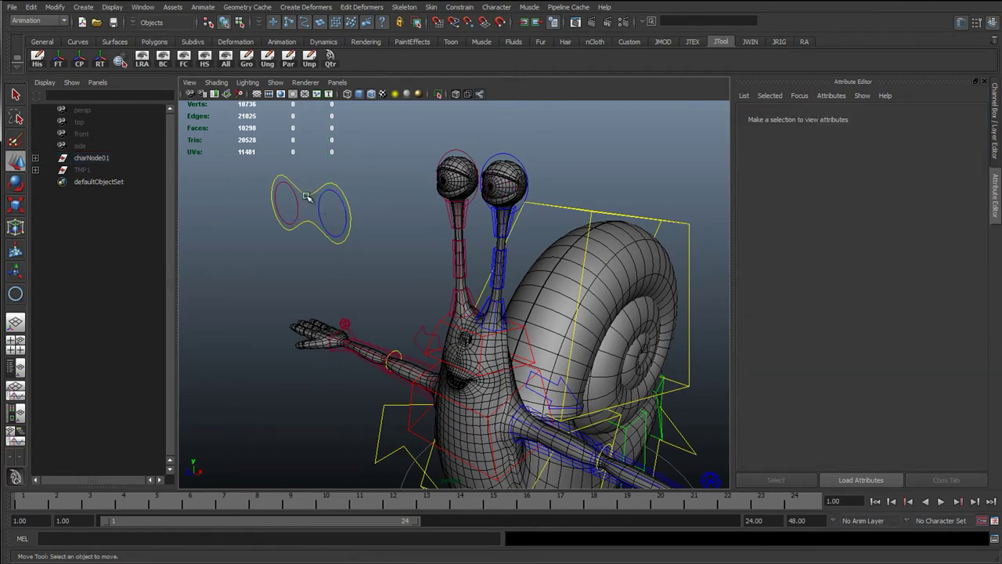
pyautogui.scroll(-2, 723, 219)
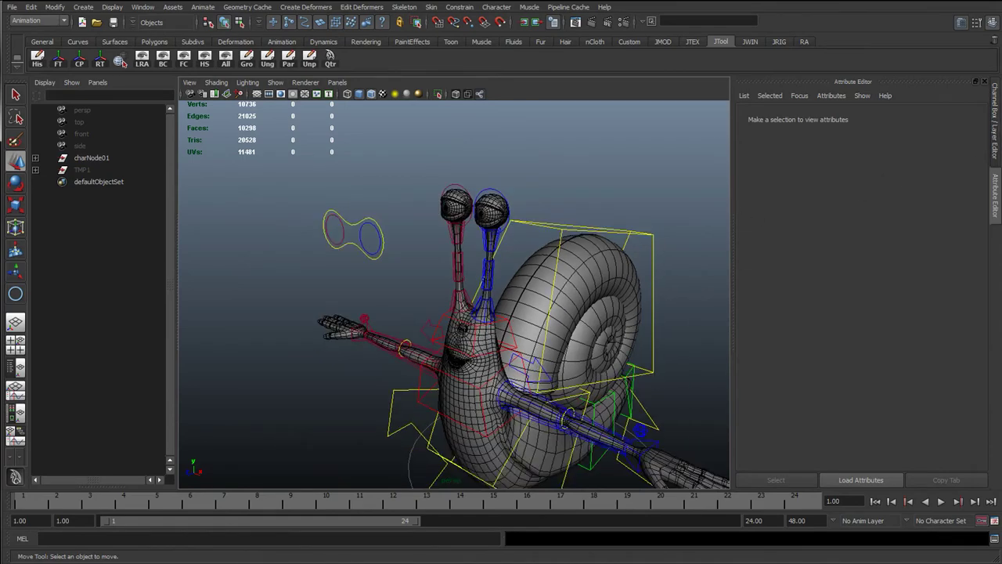
# Select cc_eyeMain_01 with its channels displayed, try scaling it uniformly and undo the scaling
pyautogui.click(995, 139)
pyautogui.click(360, 222)
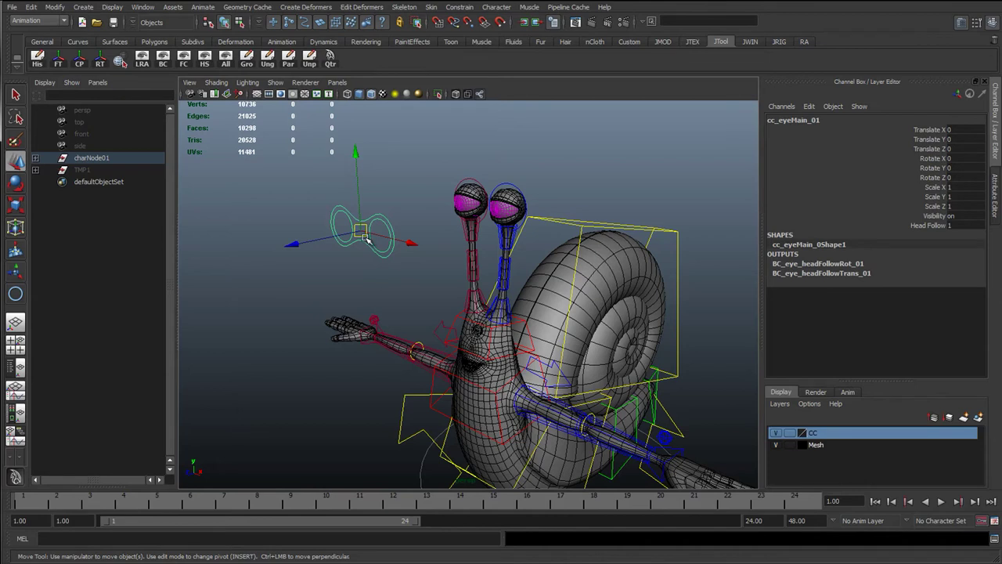
pyautogui.press('r')
pyautogui.moveTo(364, 280); pyautogui.dragTo(375, 306, button='middle')
pyautogui.hotkey('ctrl', 'z')
pyautogui.hotkey('ctrl', 'z')
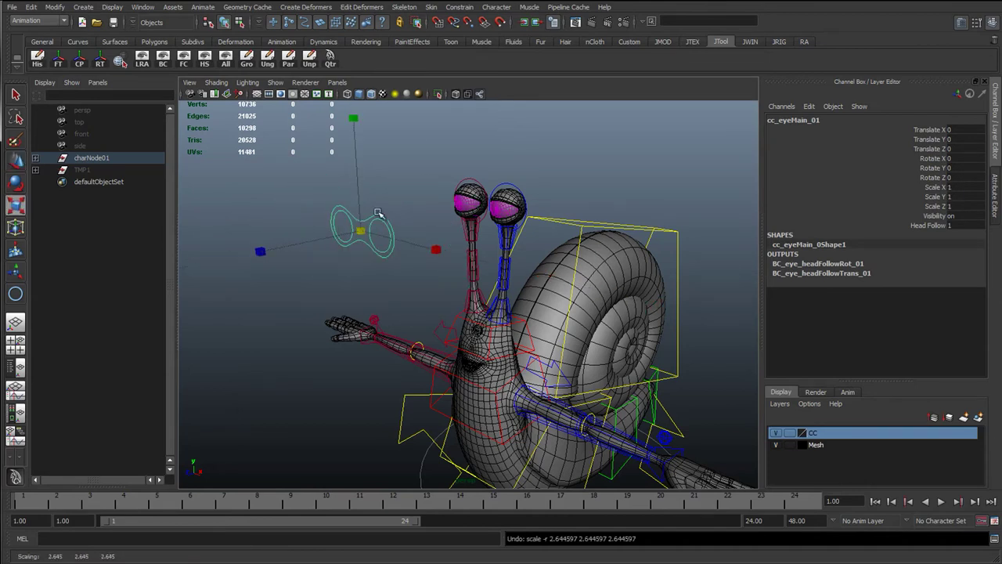
pyautogui.hotkey('ctrl', 'z')
# Try scaling cc_eyeMain_01 along its X, Y and Z axes one at a time, undoing the trial scales
pyautogui.moveTo(442, 251); pyautogui.dragTo(320, 241)
pyautogui.hotkey('ctrl', 'z')
pyautogui.hotkey('ctrl', 'z')
pyautogui.moveTo(437, 250)
pyautogui.mouseDown()
pyautogui.moveTo(689, 310)
pyautogui.moveTo(431, 242)
pyautogui.mouseUp()
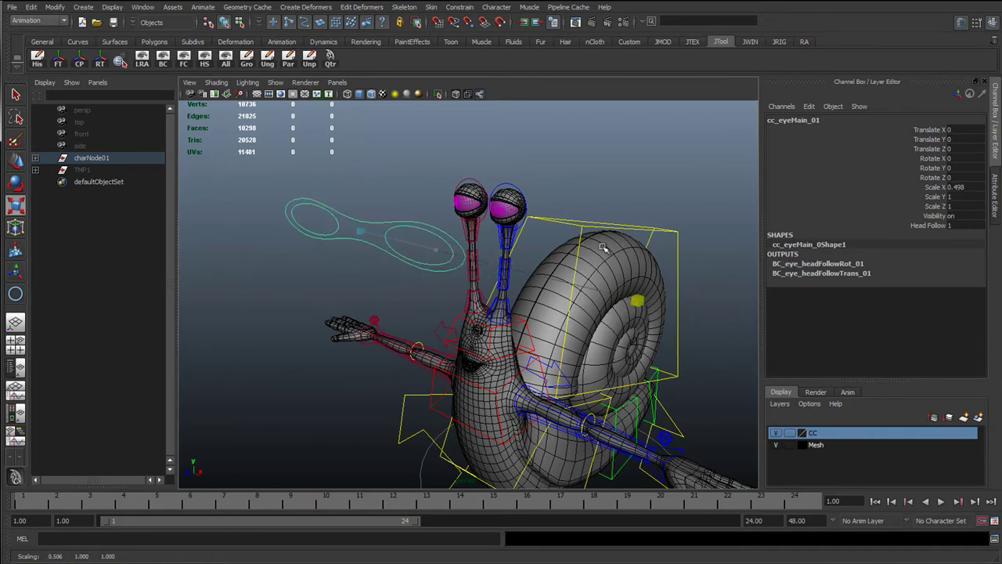
pyautogui.hotkey('ctrl', 'z')
pyautogui.moveTo(359, 14); pyautogui.dragTo(338, 114)
pyautogui.hotkey('ctrl', 'z')
pyautogui.moveTo(262, 251); pyautogui.dragTo(199, 261)
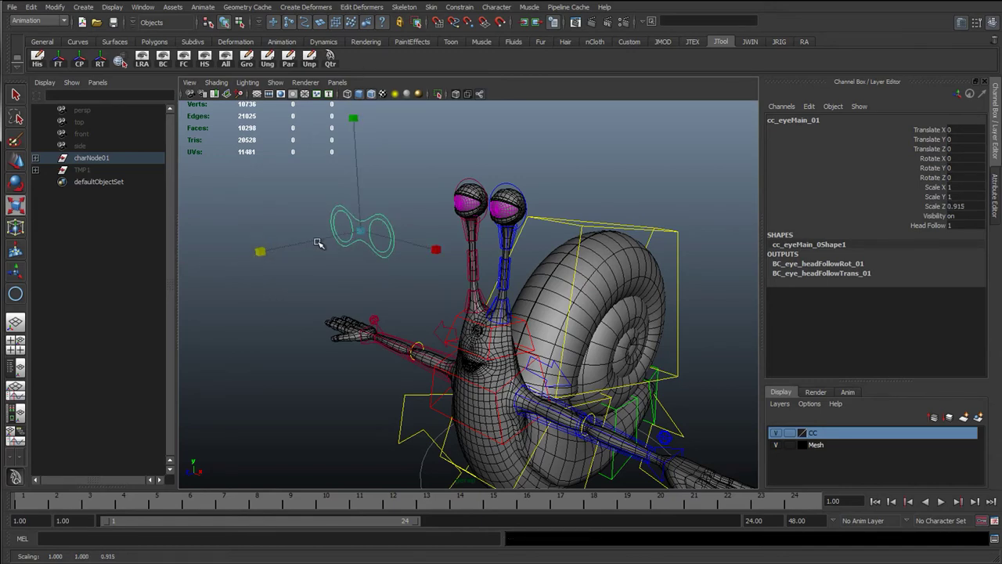
# Try moving the cc_r_eye_01 and cc_l_eye_01 aim controls along X and undo the moves
pyautogui.keyDown('alt'); pyautogui.moveTo(440, 264); pyautogui.dragTo(450, 299); pyautogui.keyUp('alt')
pyautogui.press('w')
pyautogui.click(435, 249)
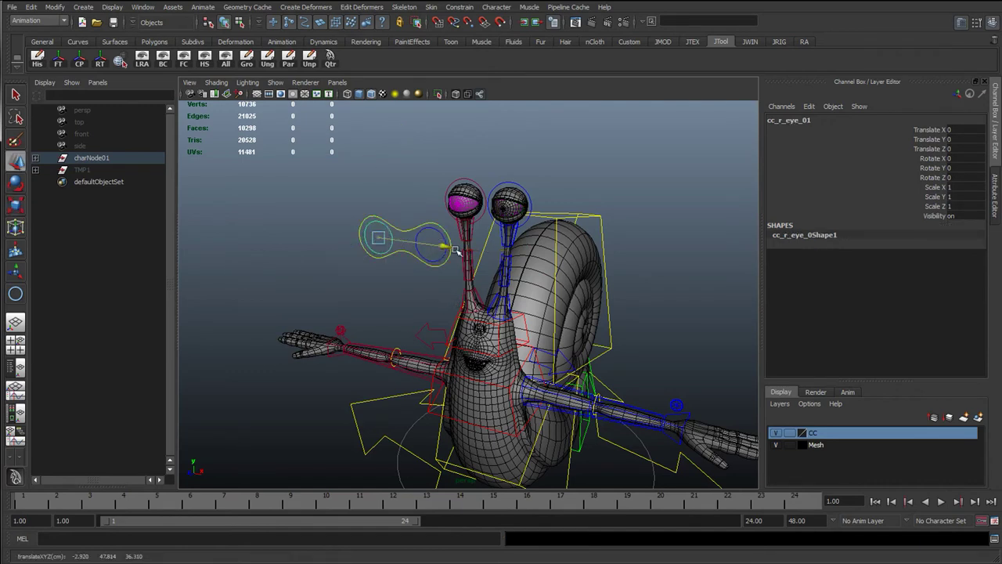
pyautogui.click(454, 240)
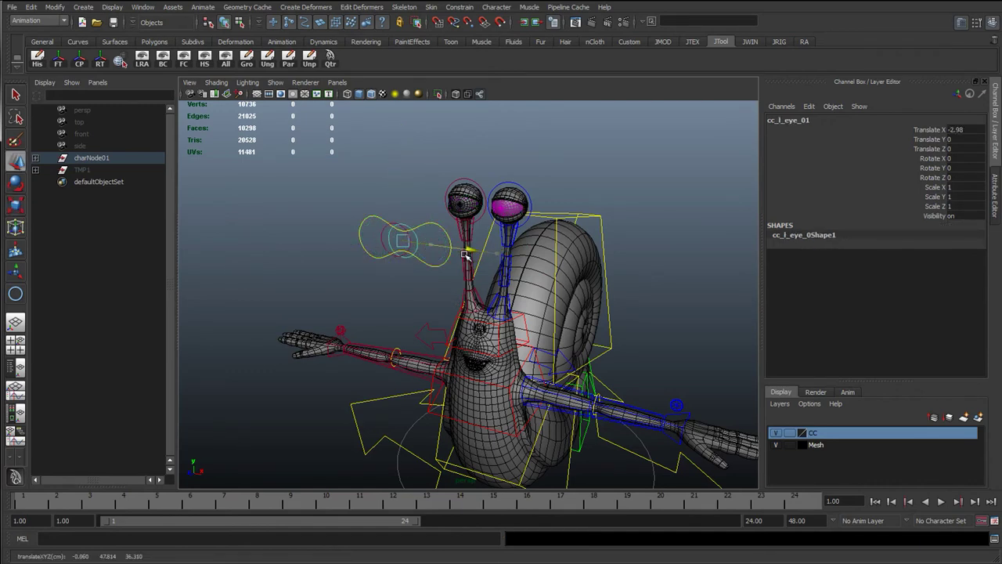
pyautogui.hotkey('ctrl', 'z')
# Select cc_eyeMain_01 and lock and hide its Scale X, Y, Z and Visibility channels
pyautogui.click(399, 234)
pyautogui.moveTo(928, 207); pyautogui.dragTo(931, 188)
pyautogui.rightClick(931, 197)
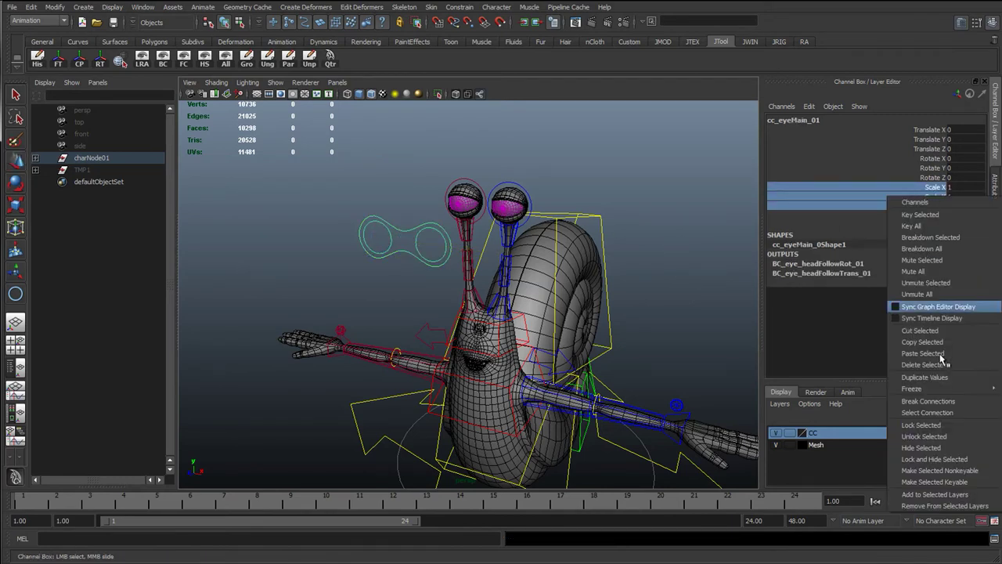
pyautogui.click(934, 459)
pyautogui.press('w')
pyautogui.click(935, 188)
pyautogui.rightClick(936, 188)
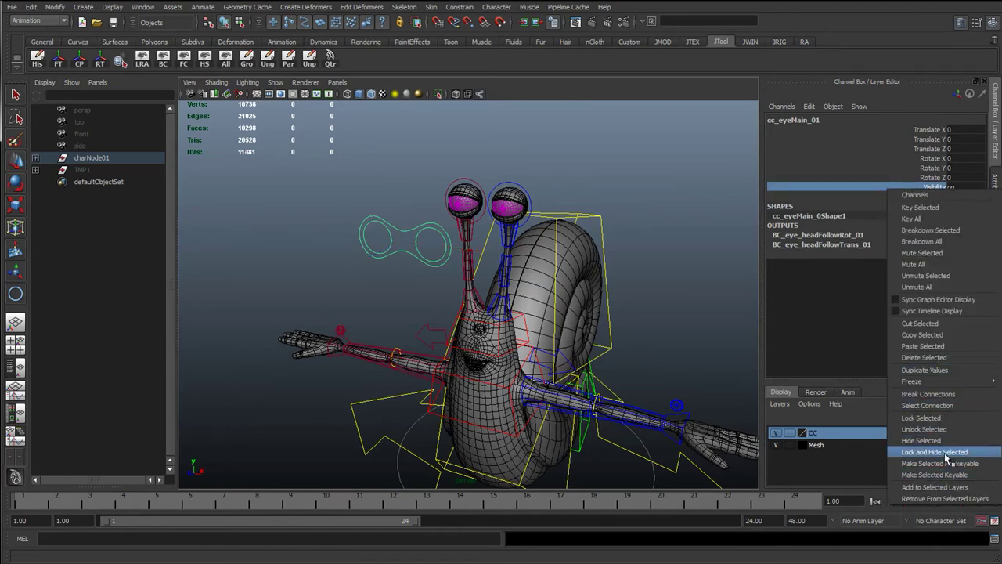
pyautogui.click(946, 452)
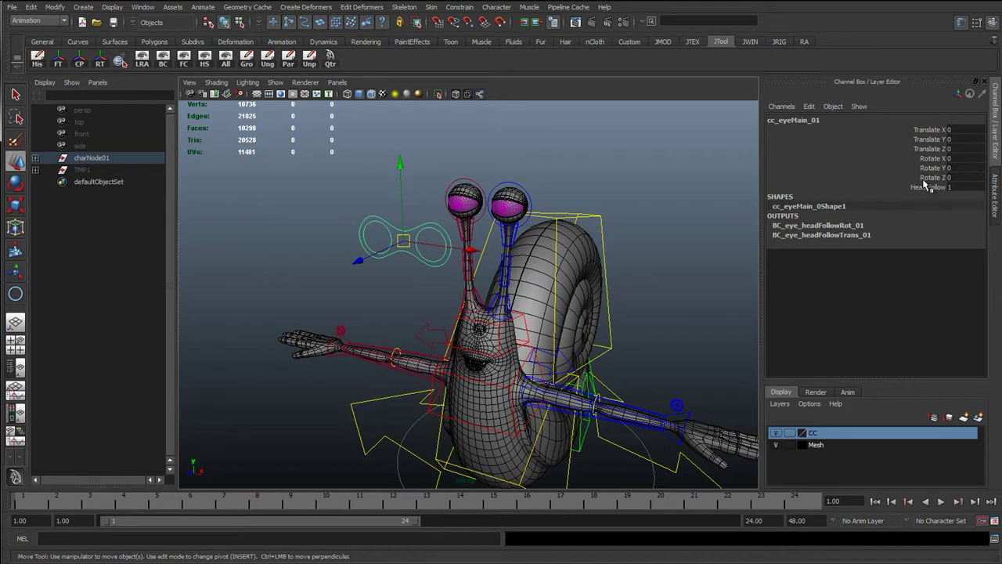
# Try rotating cc_eyeMain_01 about its Y and X axes and undo both rotations
pyautogui.press('e')
pyautogui.moveTo(404, 277); pyautogui.dragTo(245, 291)
pyautogui.hotkey('ctrl', 'z')
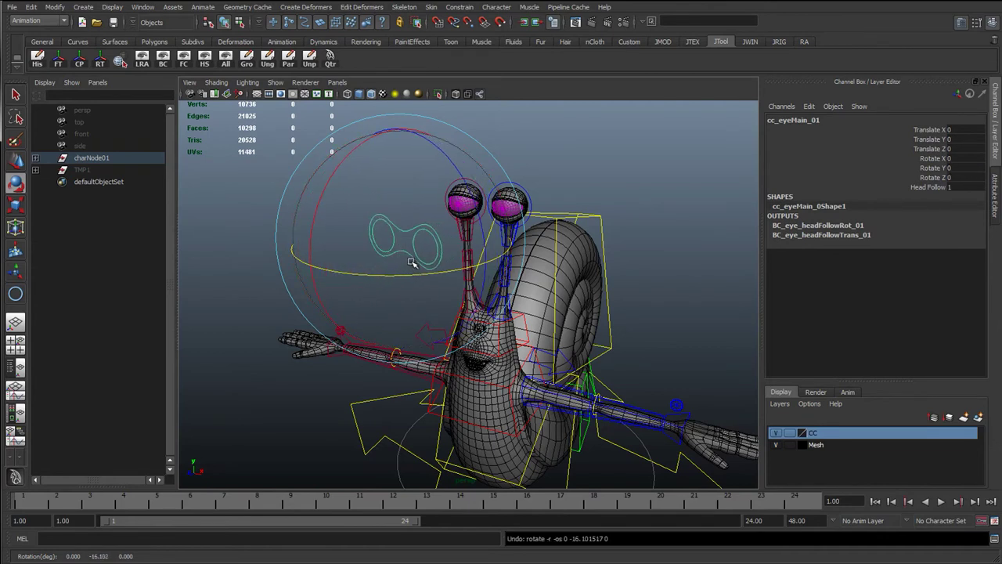
pyautogui.moveTo(353, 185); pyautogui.dragTo(367, 307)
pyautogui.hotkey('ctrl', 'z')
pyautogui.hotkey('ctrl', 'z')
# Hide the Rotate X and Rotate Y channels of cc_eyeMain_01
pyautogui.moveTo(936, 169); pyautogui.dragTo(937, 158)
pyautogui.rightClick(937, 158)
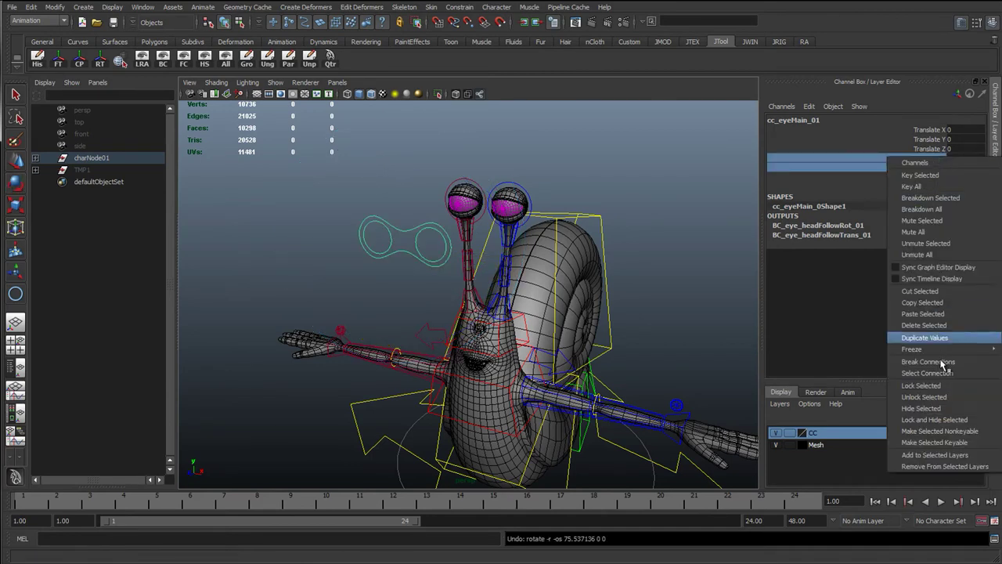
pyautogui.click(930, 412)
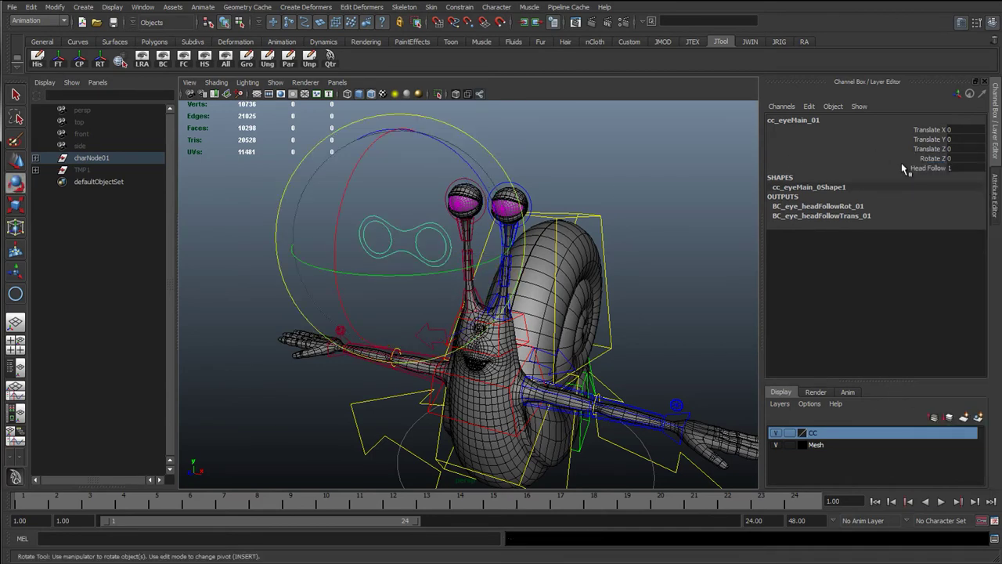
# Try rotating cc_eyeMain_01 about its Z axis, undo the rotation and deselect the control
pyautogui.keyDown('alt'); pyautogui.moveTo(613, 377); pyautogui.dragTo(455, 391); pyautogui.keyUp('alt')
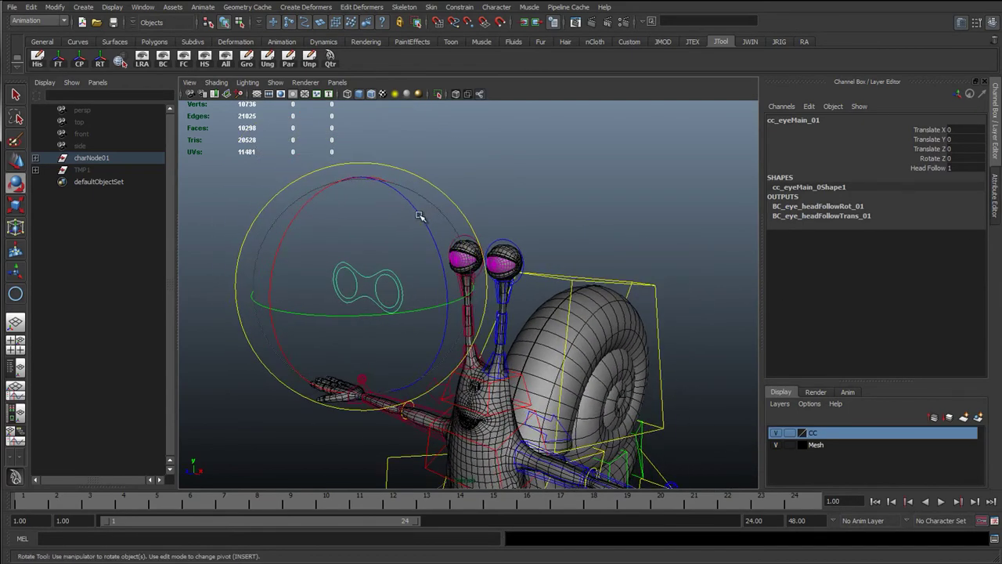
pyautogui.moveTo(419, 217); pyautogui.dragTo(457, 394)
pyautogui.hotkey('ctrl', 'z')
pyautogui.moveTo(561, 199); pyautogui.dragTo(782, 263, button='middle')
pyautogui.click(477, 230)
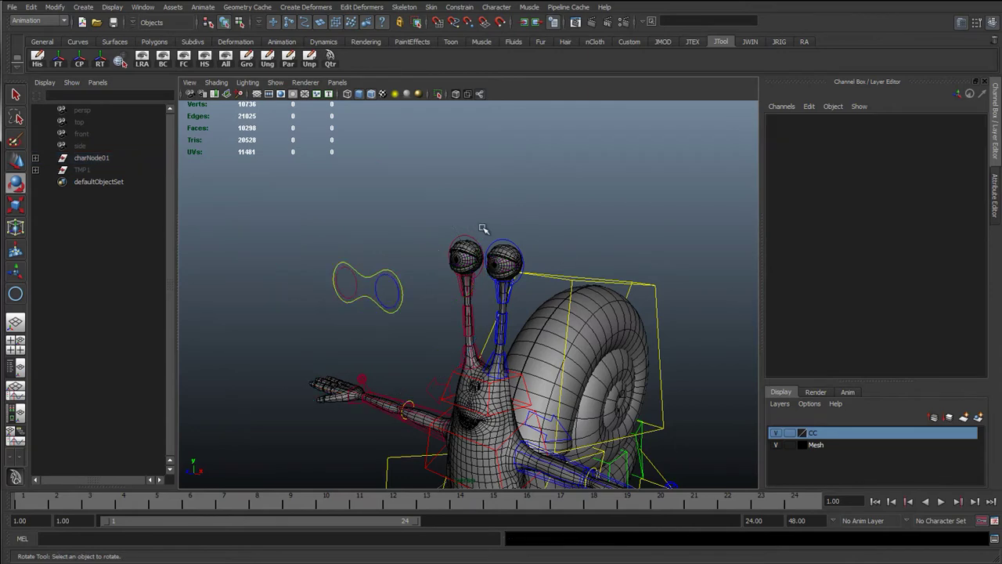
# Select the cc_r_eye_01 control around the right eyeball, try scaling it uniformly and undo the scaling
pyautogui.click(472, 236)
pyautogui.keyDown('alt'); pyautogui.moveTo(560, 251); pyautogui.dragTo(532, 260); pyautogui.keyUp('alt')
pyautogui.scroll(3, 475, 279)
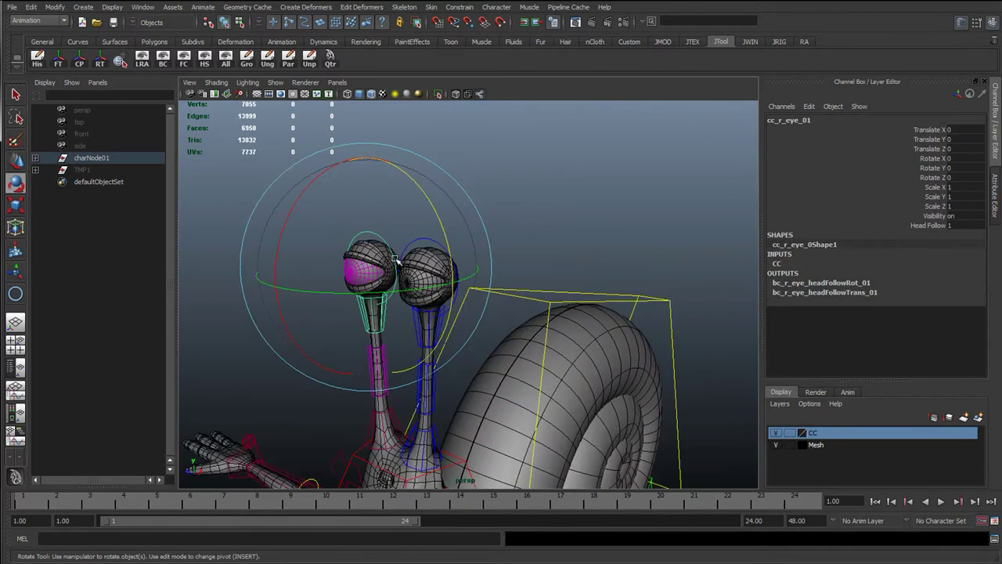
pyautogui.hotkey('ctrl', 'z')
pyautogui.hotkey('ctrl', 'z')
pyautogui.press('r')
pyautogui.moveTo(374, 268); pyautogui.dragTo(509, 284)
pyautogui.hotkey('ctrl', 'z')
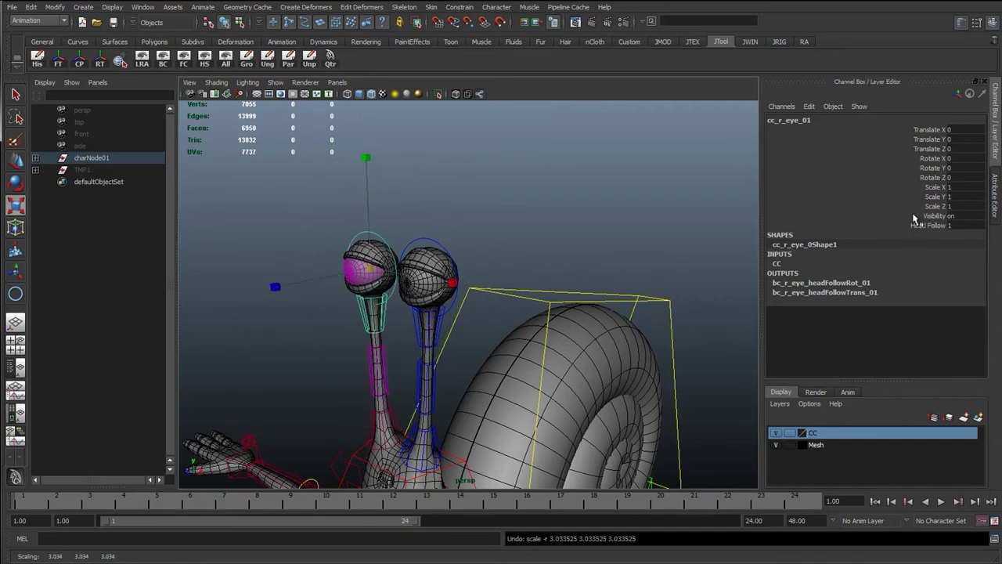
# Add the left eye control and the right antenna's end, mid and start controls to the selection
pyautogui.click(430, 239)
pyautogui.press('q')
pyautogui.scroll(3, 377, 283)
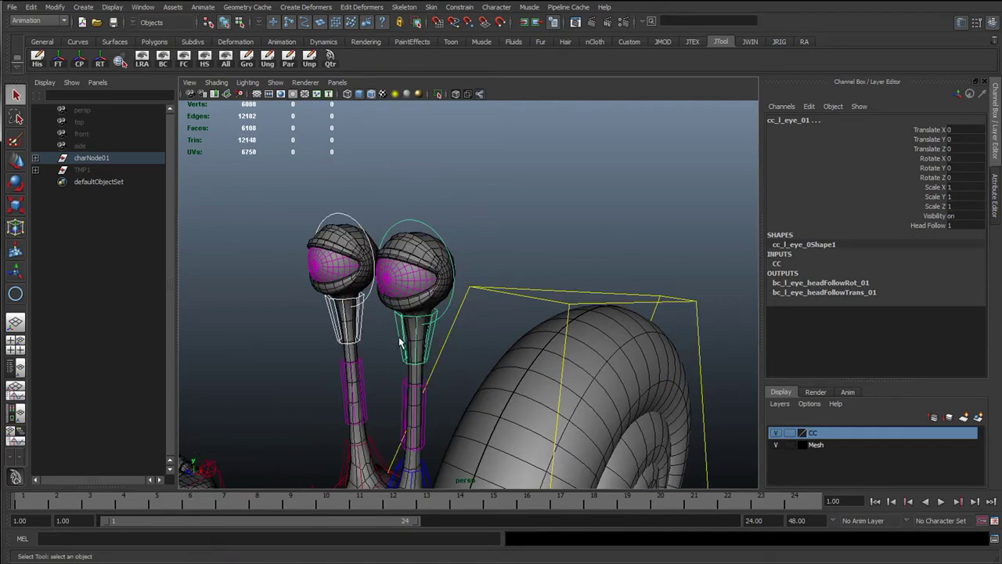
pyautogui.click(361, 272)
pyautogui.keyDown('alt'); pyautogui.moveTo(363, 276); pyautogui.dragTo(396, 314, button='right'); pyautogui.keyUp('alt')
pyautogui.keyDown('alt'); pyautogui.moveTo(380, 316); pyautogui.dragTo(390, 247, button='middle'); pyautogui.keyUp('alt')
pyautogui.keyDown('shift'); pyautogui.click(359, 354); pyautogui.keyUp('shift')
pyautogui.click(351, 330)
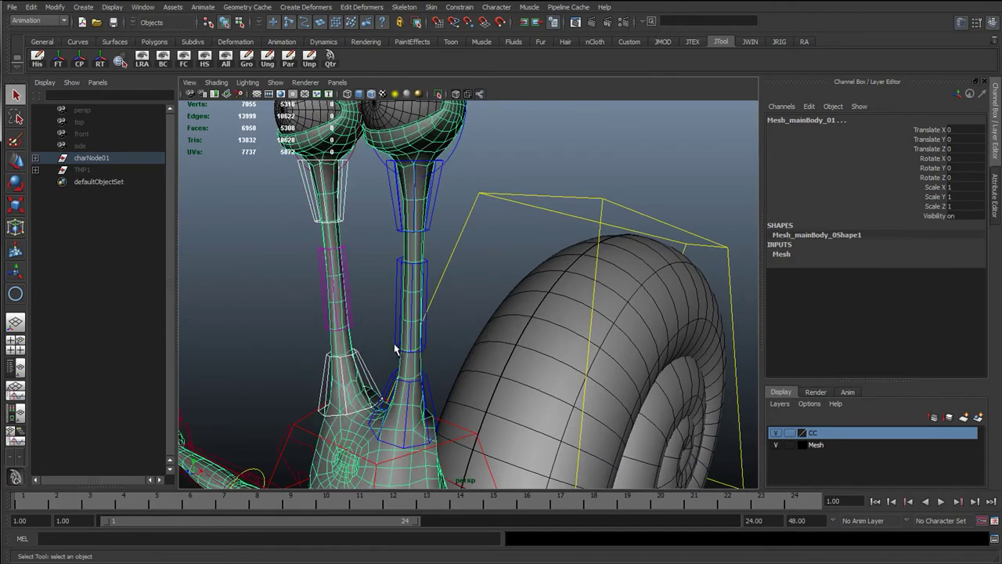
pyautogui.hotkey('ctrl', 'z')
pyautogui.keyDown('shift'); pyautogui.click(351, 326); pyautogui.keyUp('shift')
# Add the left eye and left antenna controls to the selection, and lock and hide the selected controls' scale and visibility channels
pyautogui.keyDown('shift'); pyautogui.click(427, 161); pyautogui.keyUp('shift')
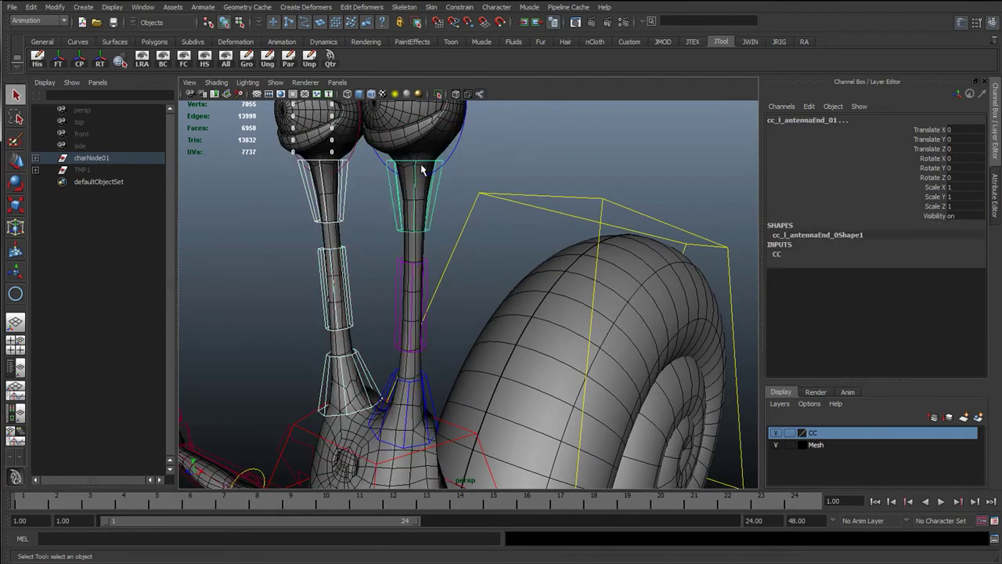
pyautogui.click(452, 161)
pyautogui.click(424, 347)
pyautogui.click(430, 387)
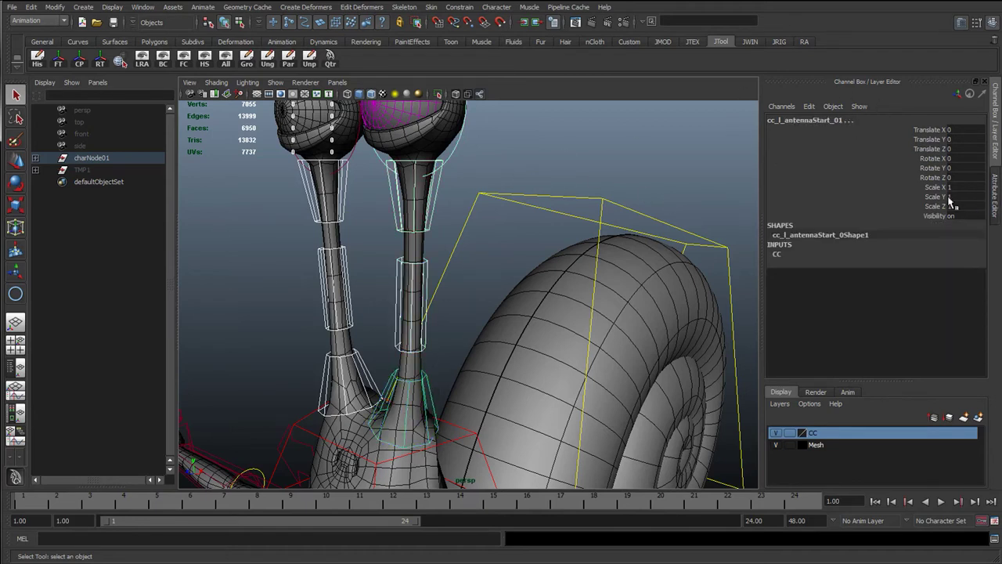
pyautogui.moveTo(933, 206); pyautogui.dragTo(936, 189)
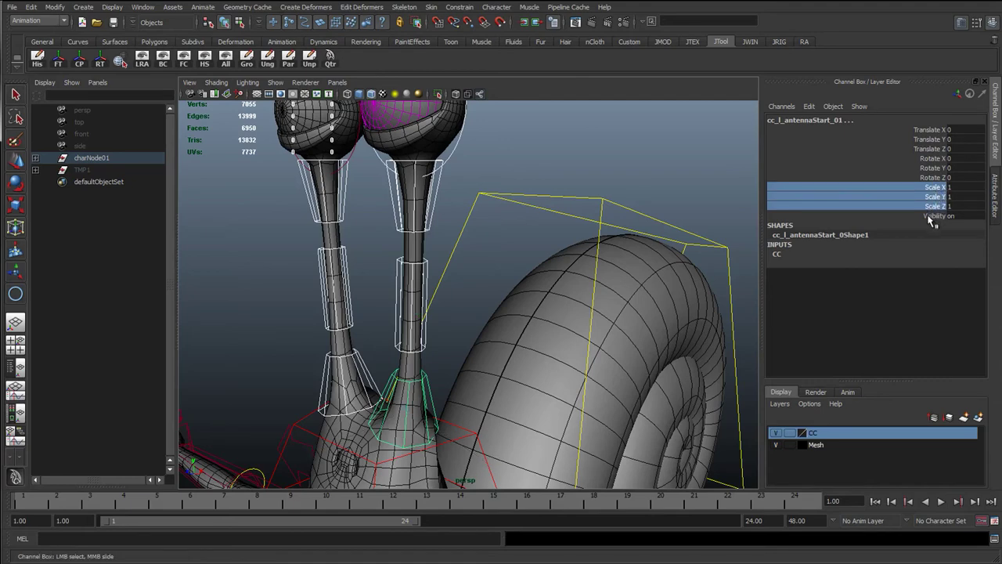
pyautogui.rightClick(936, 197)
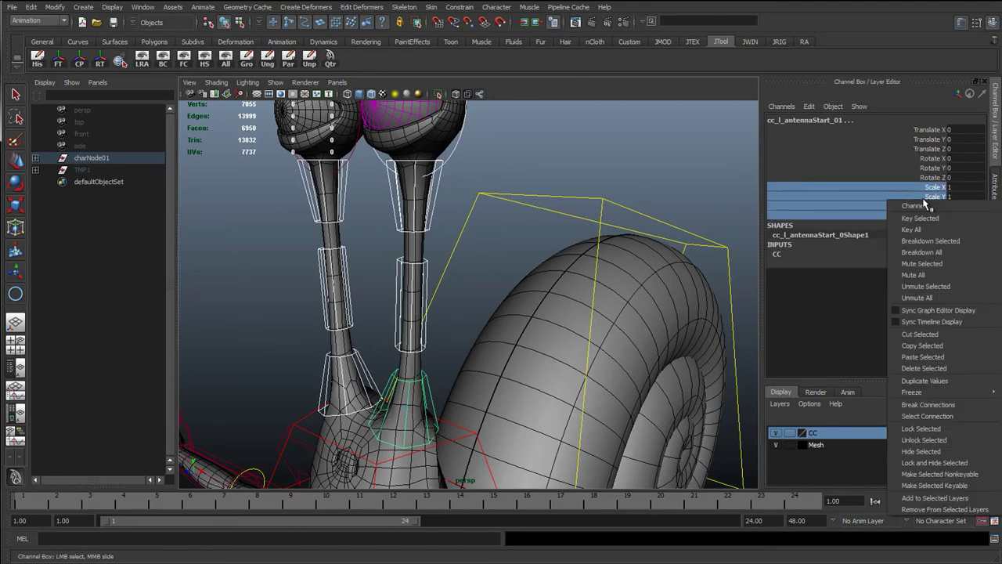
pyautogui.click(927, 462)
pyautogui.keyDown('alt'); pyautogui.moveTo(534, 283); pyautogui.dragTo(463, 265, button='right'); pyautogui.keyUp('alt')
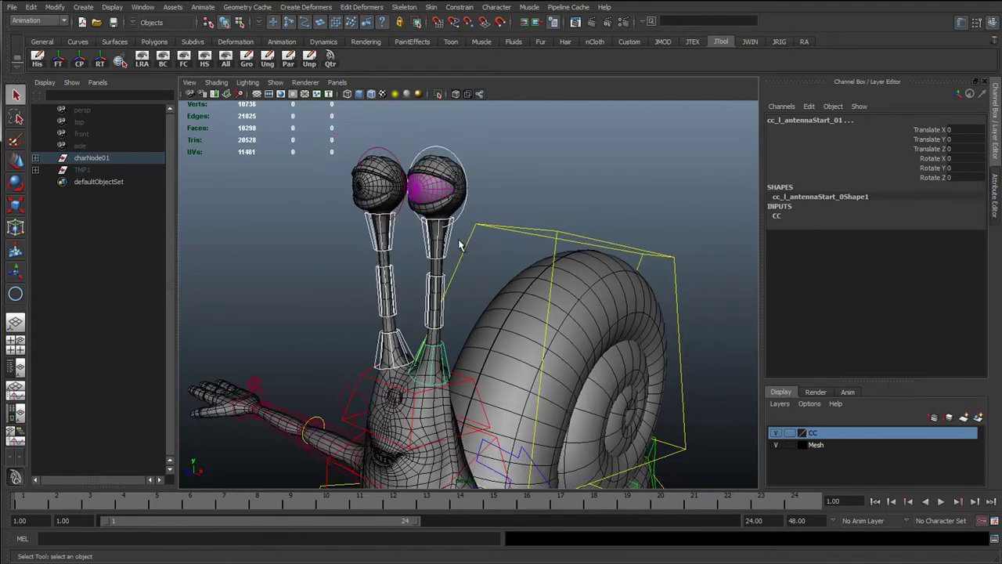
# Select cc_r_eye_01 on the right eyeball and lock and hide its Scale X, Y, Z and Visibility channels
pyautogui.click(394, 156)
pyautogui.moveTo(938, 226)
pyautogui.mouseDown()
pyautogui.moveTo(939, 188)
pyautogui.moveTo(937, 218)
pyautogui.mouseUp()
pyautogui.rightClick(938, 217)
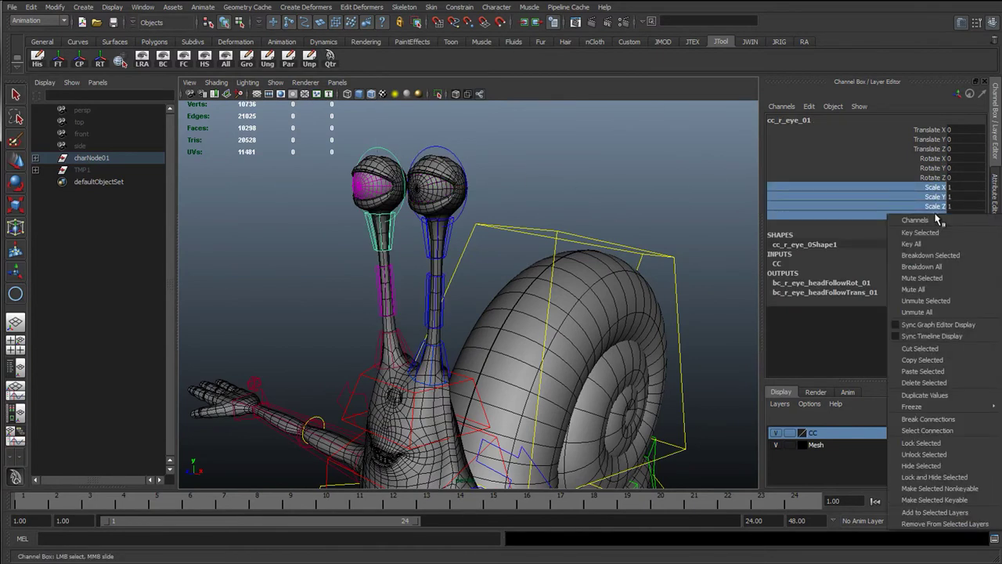
pyautogui.click(949, 484)
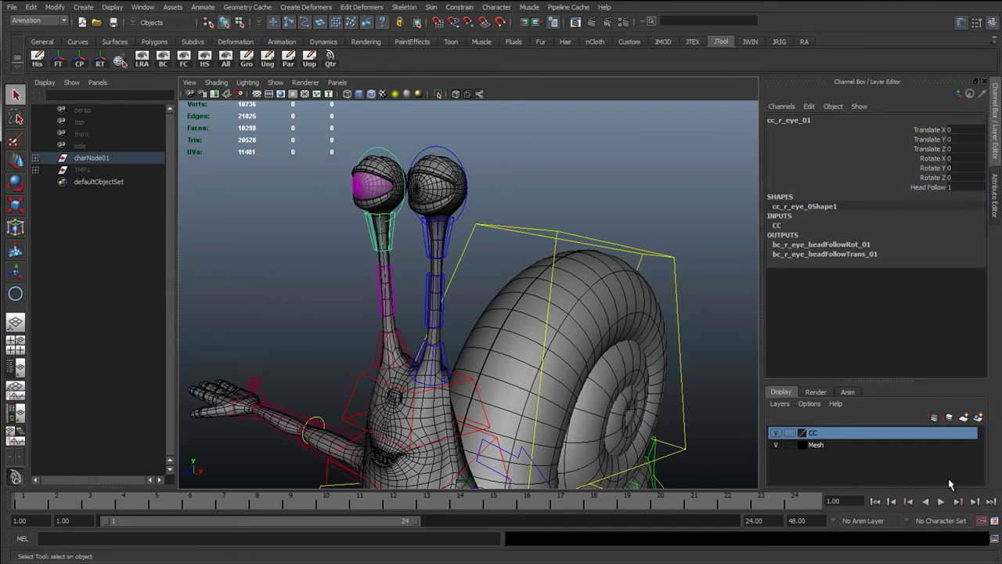
# Examine the antenna end controls, try and undo a rotation on the right one, and select cc_l_antennaMid_01
pyautogui.click(430, 249)
pyautogui.click(391, 236)
pyautogui.press('e')
pyautogui.moveTo(393, 249); pyautogui.dragTo(372, 275)
pyautogui.hotkey('ctrl', 'z')
pyautogui.click(432, 301)
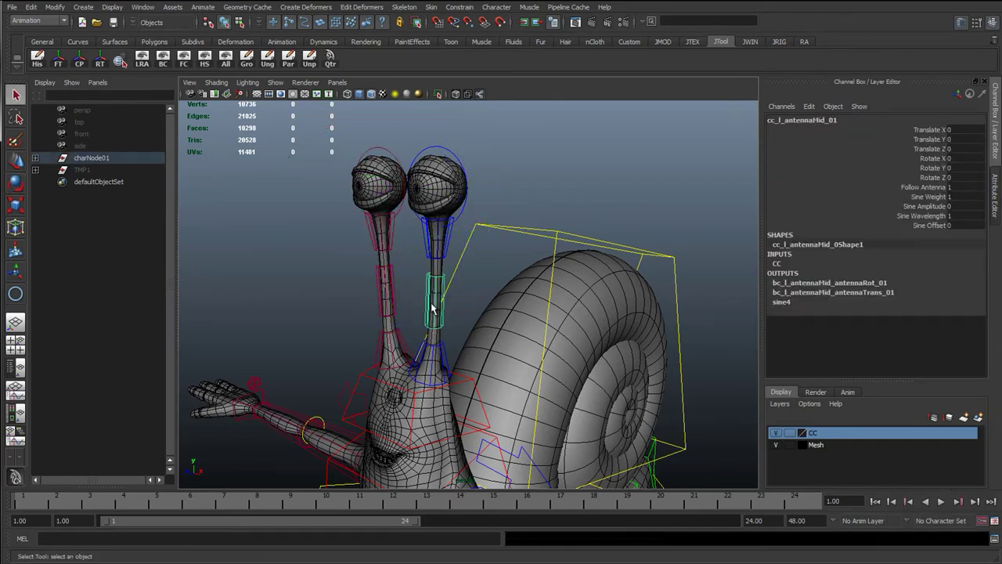
pyautogui.moveTo(412, 217); pyautogui.dragTo(428, 337)
pyautogui.hotkey('ctrl', 'z')
pyautogui.press('w')
pyautogui.scroll(-3, 432, 337)
pyautogui.keyDown('alt'); pyautogui.moveTo(445, 366); pyautogui.dragTo(448, 269, button='middle'); pyautogui.keyUp('alt')
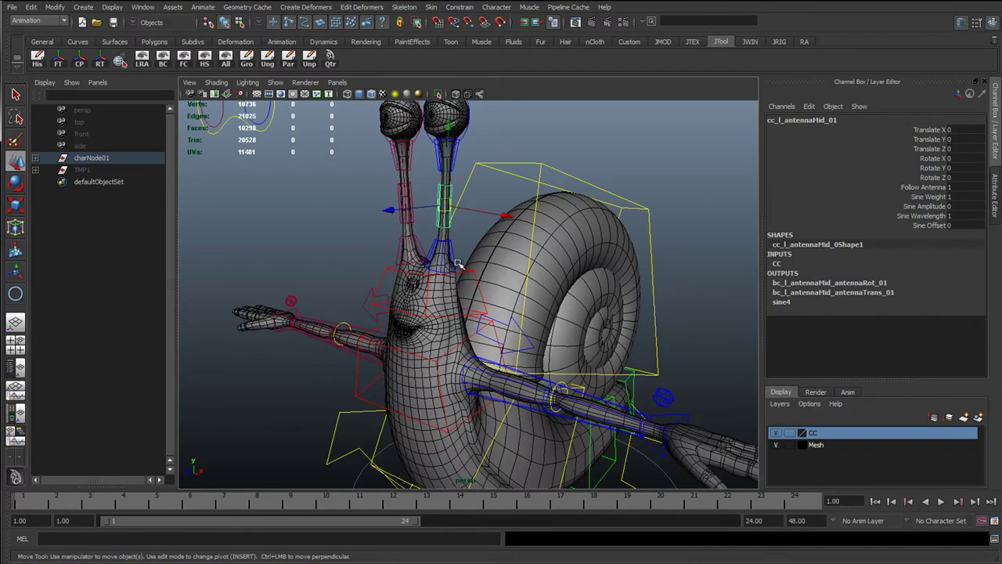
# Select the head control cc_head_01, try scaling it uniformly and undo the scale
pyautogui.scroll(4, 435, 257)
pyautogui.click(463, 256)
pyautogui.press('e')
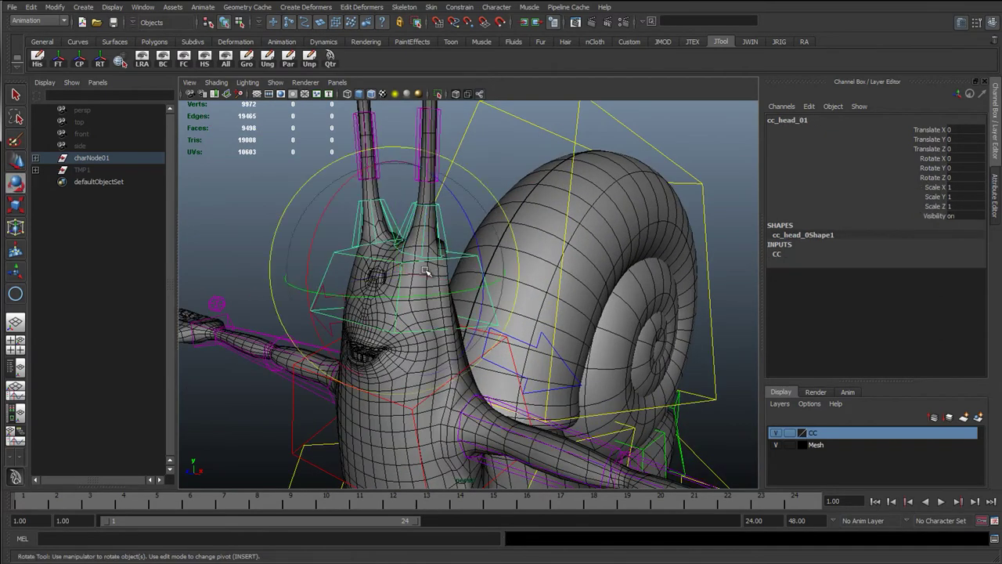
pyautogui.press('r')
pyautogui.moveTo(398, 271); pyautogui.dragTo(465, 279)
pyautogui.moveTo(465, 280); pyautogui.dragTo(555, 301, button='middle')
pyautogui.hotkey('ctrl', 'z')
# Lock and hide the Scale X, Y and Z channels of cc_head_01
pyautogui.moveTo(931, 208); pyautogui.dragTo(931, 187)
pyautogui.rightClick(932, 188)
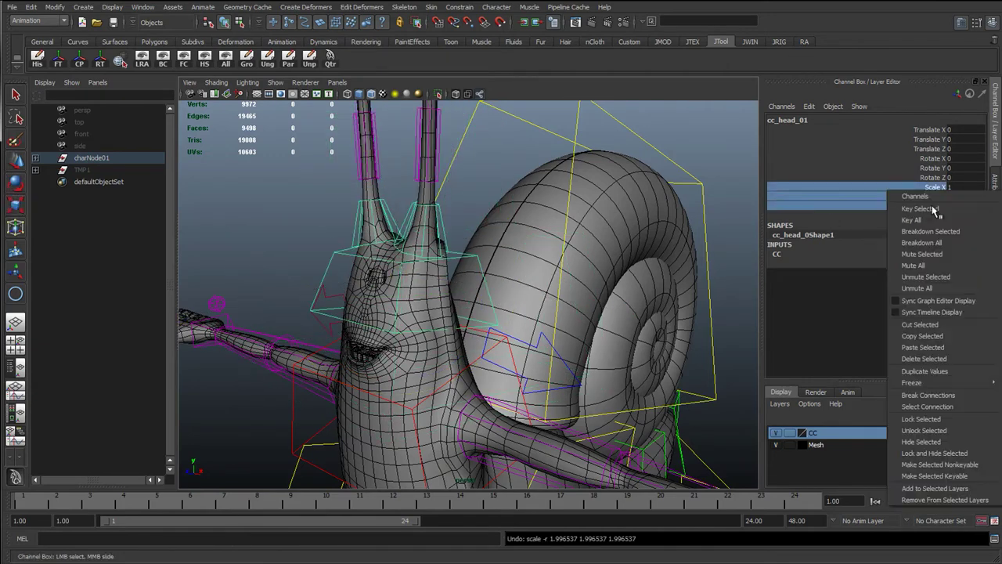
pyautogui.click(935, 453)
pyautogui.keyDown('alt'); pyautogui.moveTo(401, 328); pyautogui.dragTo(387, 318); pyautogui.keyUp('alt')
pyautogui.scroll(-5, 386, 319)
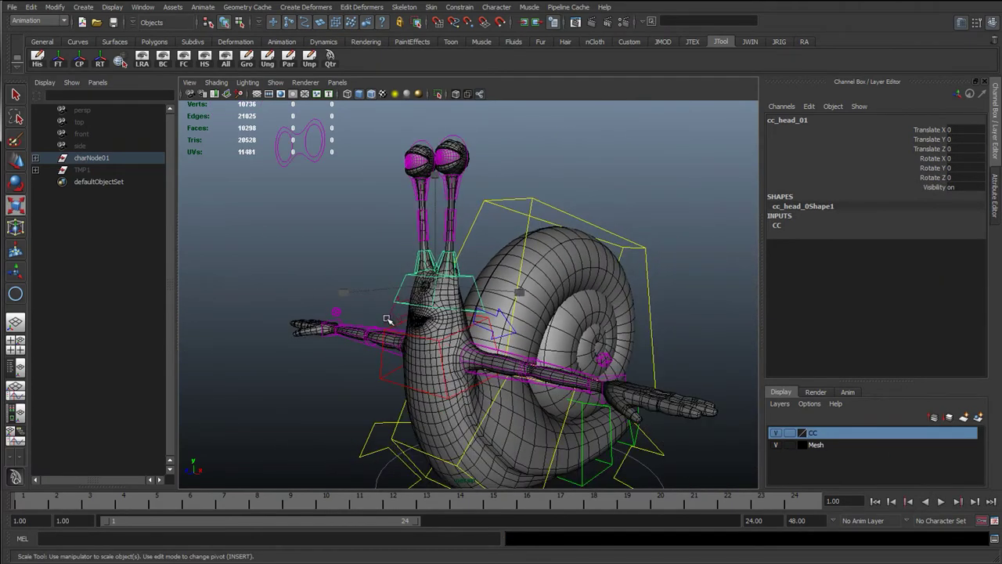
# Expand charNode01 and globalMove01 in the Outliner and turn on the visibility of joints01 and iks01
pyautogui.click(89, 160)
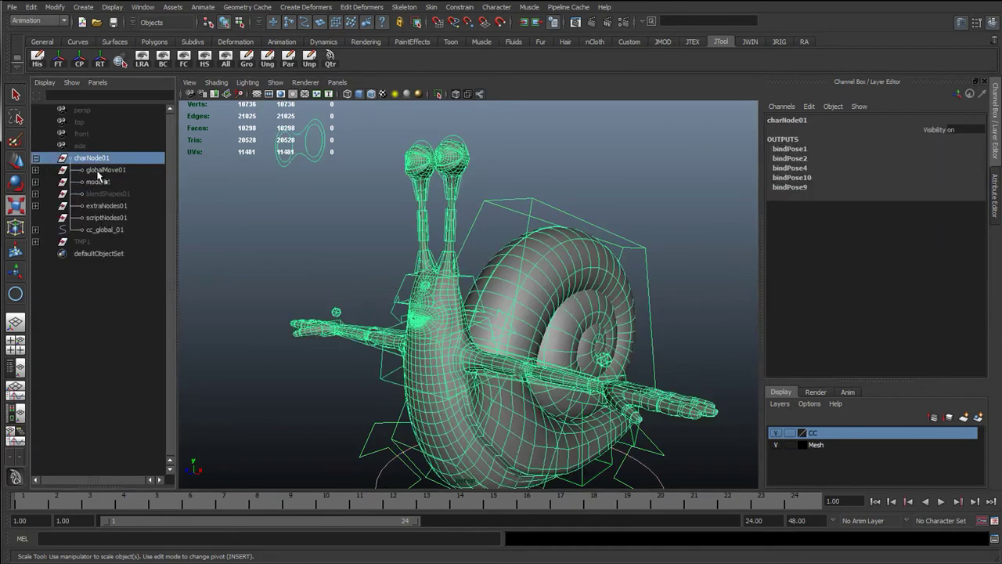
pyautogui.click(96, 170)
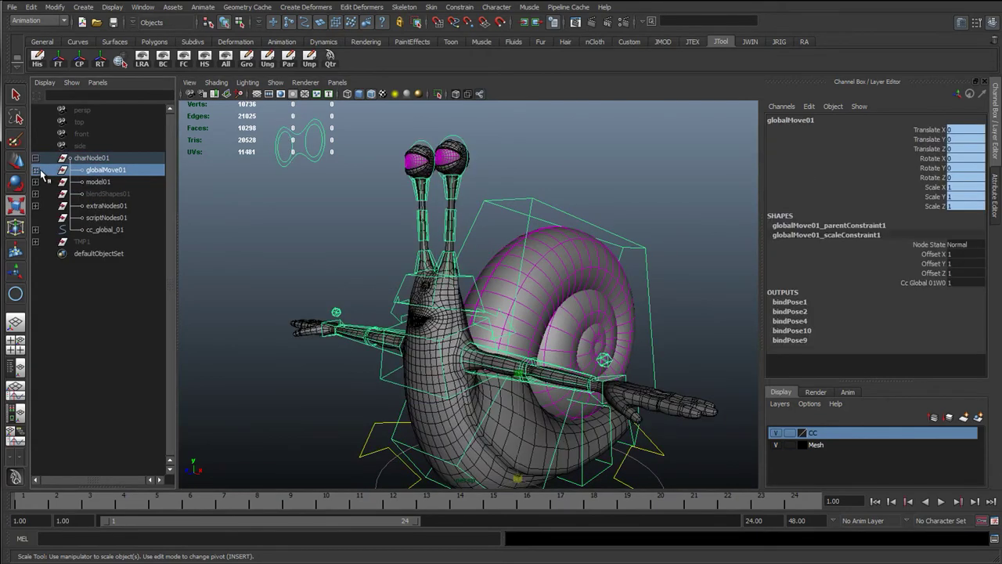
pyautogui.click(35, 170)
pyautogui.moveTo(72, 183); pyautogui.dragTo(114, 193)
pyautogui.press('Return')
pyautogui.click(356, 220)
# Try scaling the head driver joint jtDrv_backHead_01 uniformly and undo the scaling
pyautogui.scroll(5, 467, 300)
pyautogui.click(406, 274)
pyautogui.moveTo(409, 276)
pyautogui.mouseDown()
pyautogui.moveTo(395, 297)
pyautogui.moveTo(501, 306)
pyautogui.moveTo(438, 307)
pyautogui.moveTo(302, 257)
pyautogui.moveTo(320, 288)
pyautogui.moveTo(403, 294)
pyautogui.mouseUp()
pyautogui.hotkey('ctrl', 'z')
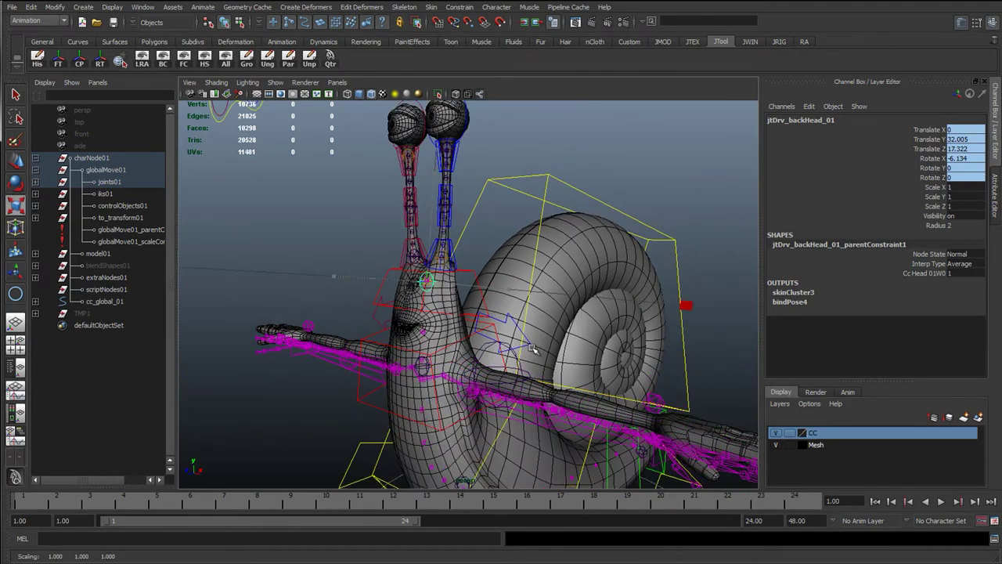
pyautogui.moveTo(532, 349); pyautogui.dragTo(516, 336)
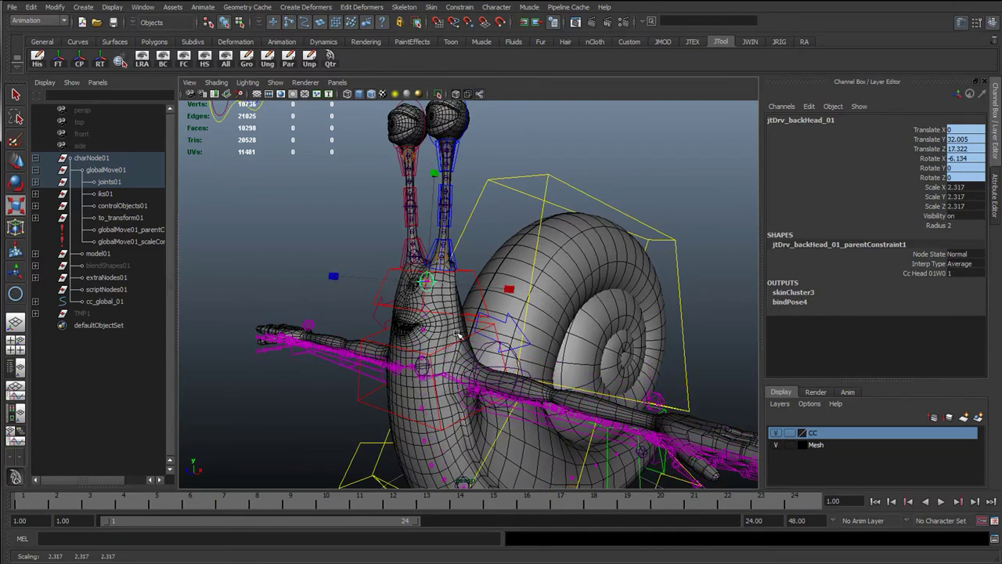
pyautogui.hotkey('ctrl', 'z')
pyautogui.press('q')
# Examine the back ribbon joints running down from the head, ending on jtBn_backRibbon_015
pyautogui.keyDown('alt'); pyautogui.moveTo(425, 358); pyautogui.dragTo(342, 313); pyautogui.keyUp('alt')
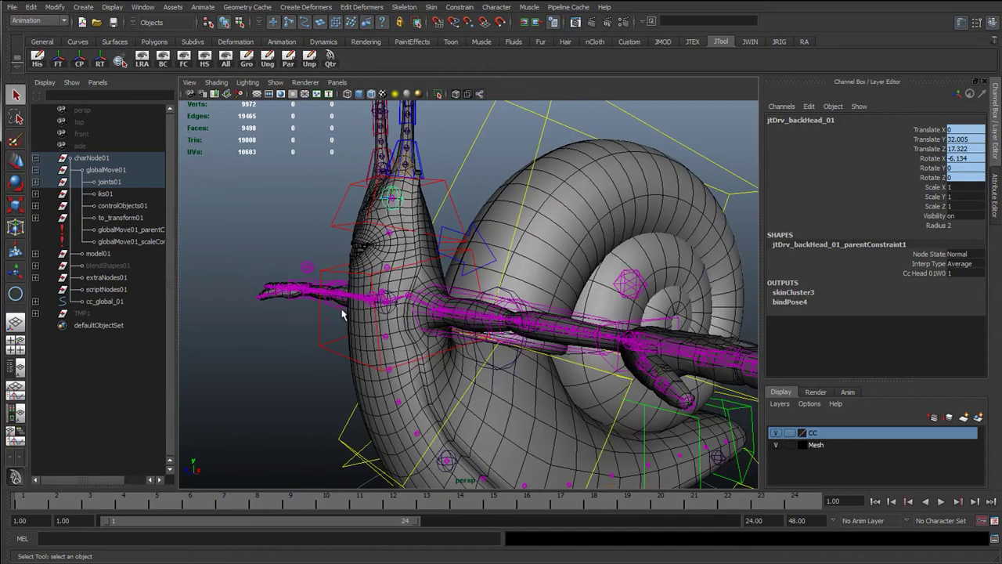
pyautogui.click(438, 191)
pyautogui.click(440, 182)
pyautogui.click(395, 200)
pyautogui.click(392, 236)
pyautogui.click(387, 268)
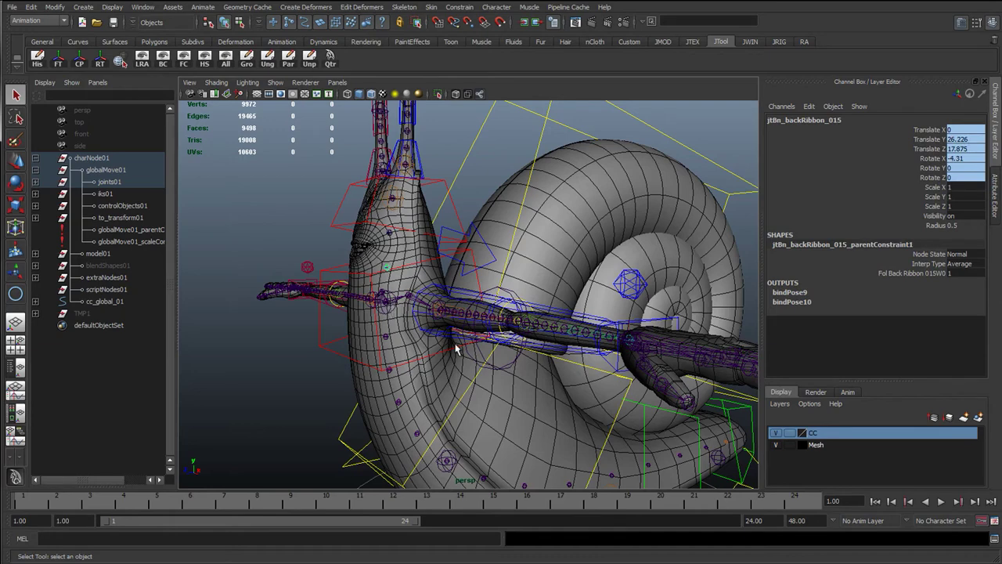
# Try scaling the upper body control cc_upperBody_01, undo it and clear the selection
pyautogui.keyDown('alt'); pyautogui.moveTo(471, 360); pyautogui.dragTo(462, 301); pyautogui.keyUp('alt')
pyautogui.click(318, 276)
pyautogui.press('r')
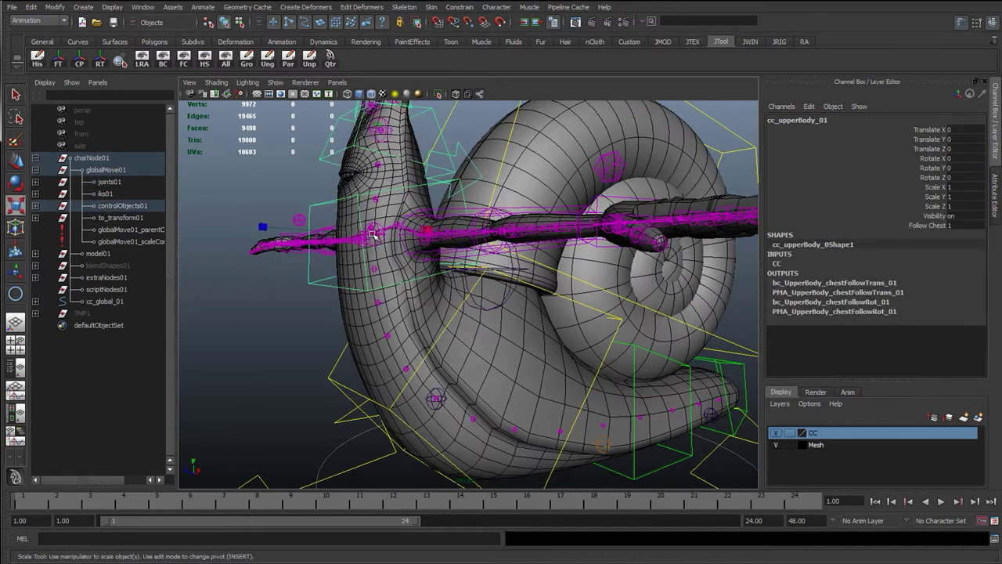
pyautogui.moveTo(372, 235); pyautogui.dragTo(393, 250)
pyautogui.hotkey('ctrl', 'z')
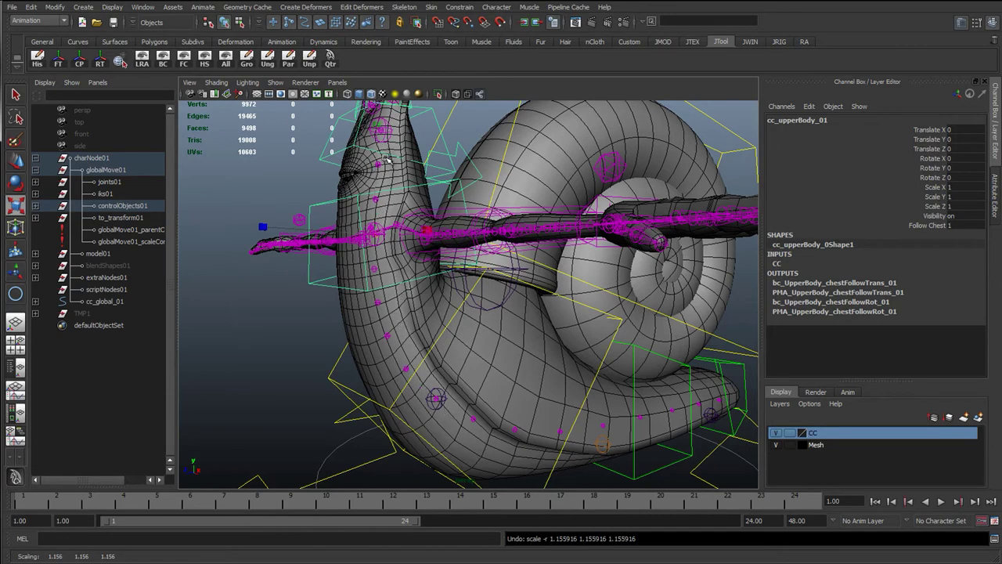
pyautogui.press('q')
pyautogui.click(262, 175)
# Select the joints01 and iks01 groups in the Outliner and set their Visibility to 0
pyautogui.keyDown('alt'); pyautogui.moveTo(407, 188); pyautogui.dragTo(423, 259, button='middle'); pyautogui.keyUp('alt')
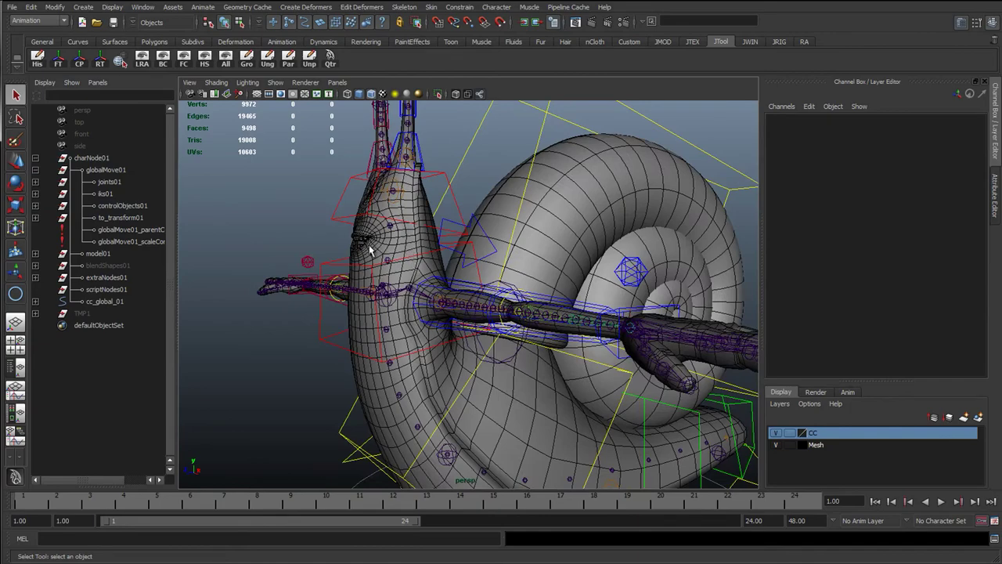
pyautogui.keyDown('alt'); pyautogui.moveTo(362, 254); pyautogui.dragTo(403, 252); pyautogui.keyUp('alt')
pyautogui.keyDown('alt'); pyautogui.moveTo(378, 213); pyautogui.dragTo(399, 286, button='middle'); pyautogui.keyUp('alt')
pyautogui.keyDown('alt'); pyautogui.moveTo(422, 301); pyautogui.dragTo(437, 283); pyautogui.keyUp('alt')
pyautogui.keyDown('alt'); pyautogui.moveTo(528, 258); pyautogui.dragTo(487, 260, button='middle'); pyautogui.keyUp('alt')
pyautogui.click(109, 181)
pyautogui.keyDown('shift'); pyautogui.click(105, 194); pyautogui.keyUp('shift')
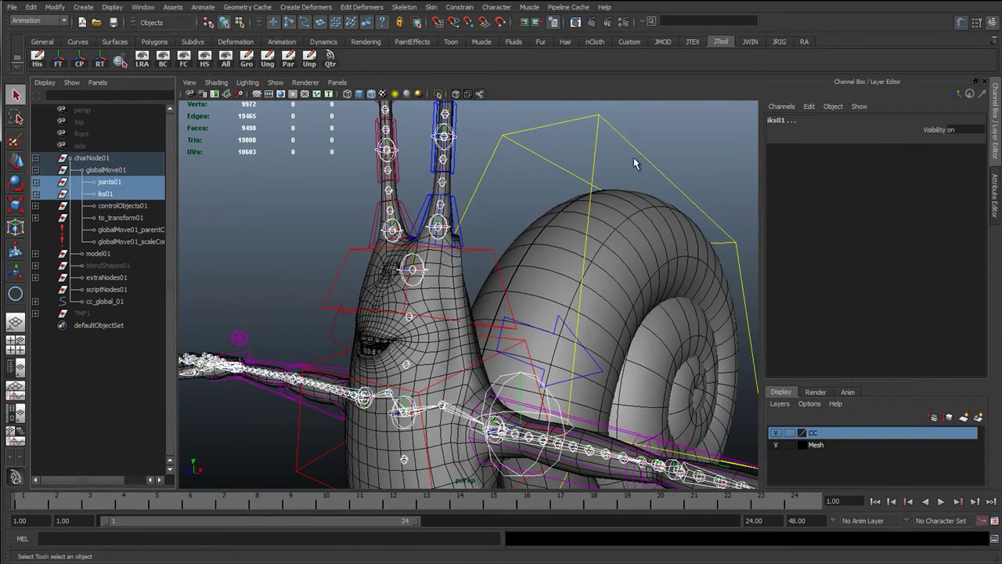
pyautogui.doubleClick(957, 131)
pyautogui.write('0')
pyautogui.press('Return')
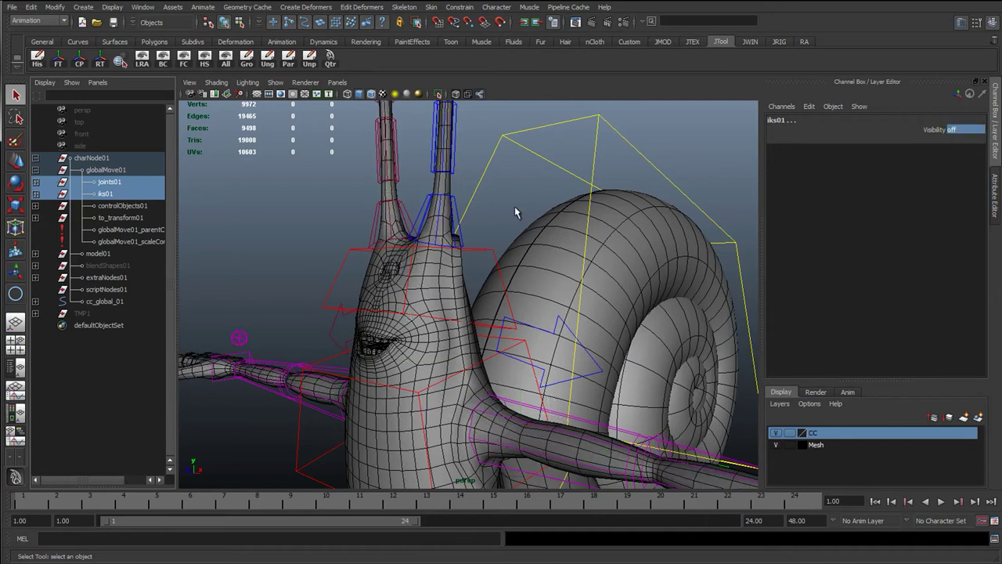
# Select cc_head_01 around the snail's head and lock and hide its Visibility channel
pyautogui.click(350, 254)
pyautogui.keyDown('alt'); pyautogui.moveTo(419, 281); pyautogui.dragTo(489, 266); pyautogui.keyUp('alt')
pyautogui.click(491, 261)
pyautogui.keyDown('alt'); pyautogui.moveTo(550, 355); pyautogui.dragTo(340, 325); pyautogui.keyUp('alt')
pyautogui.click(350, 221)
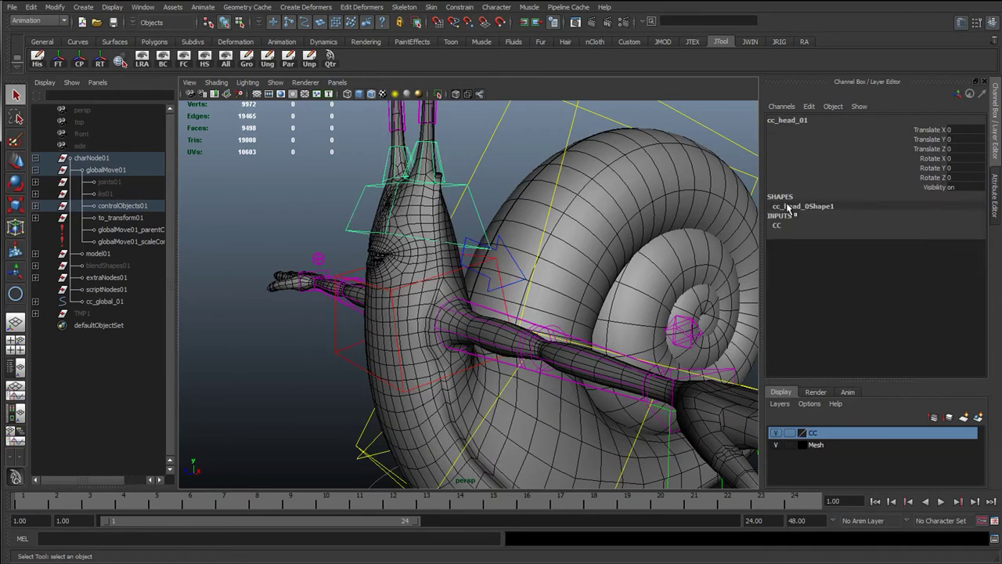
pyautogui.click(932, 188)
pyautogui.rightClick(932, 188)
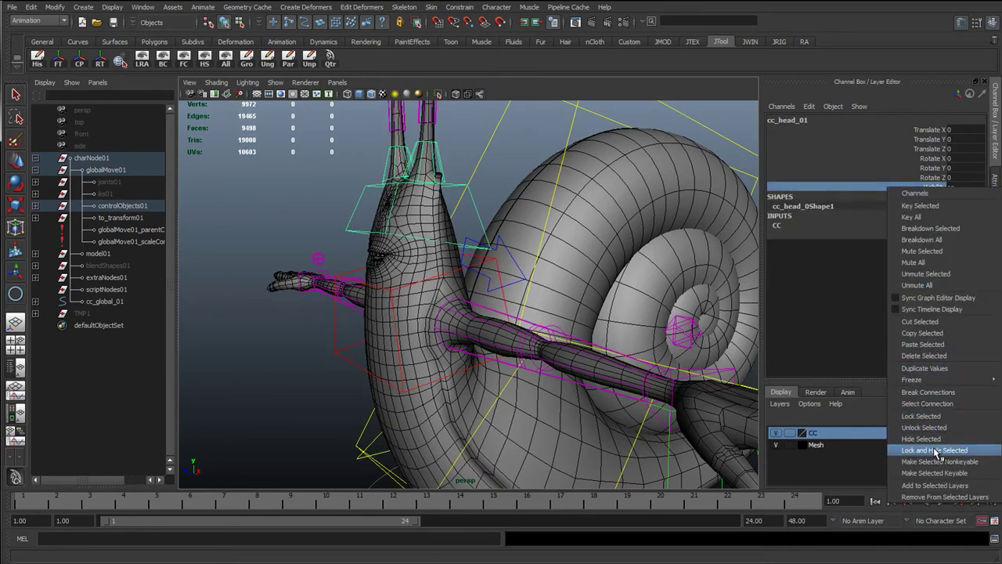
pyautogui.click(935, 451)
# Select cc_upperBody_01 and lock and hide its Scale X, Y, Z and Visibility channels
pyautogui.click(355, 367)
pyautogui.moveTo(935, 188); pyautogui.dragTo(936, 205)
pyautogui.rightClick(935, 217)
pyautogui.click(926, 481)
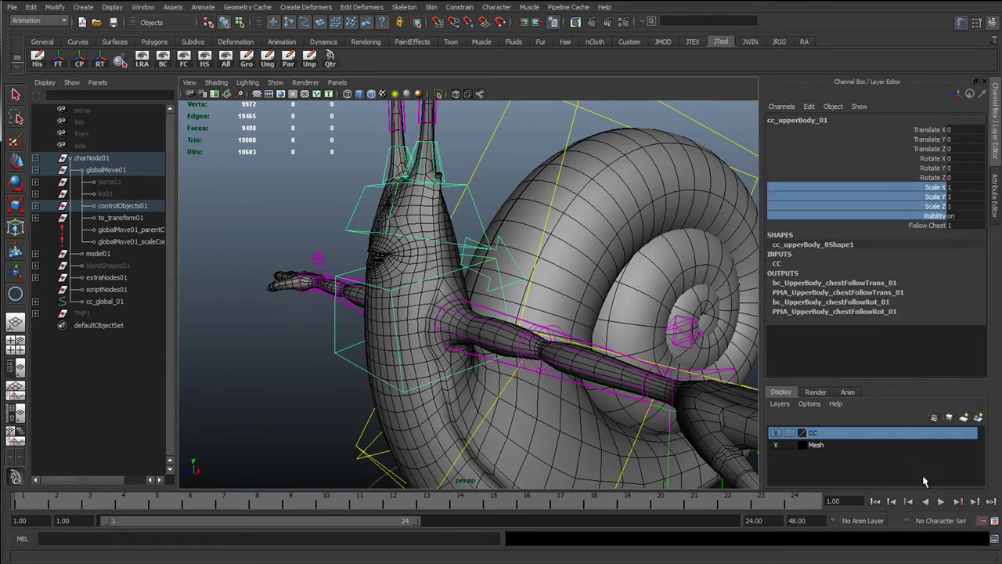
# Select cc_chest_01 around the lower body and lock and hide its Scale X, Y, Z and Visibility channels
pyautogui.keyDown('alt'); pyautogui.moveTo(354, 392); pyautogui.dragTo(349, 360); pyautogui.keyUp('alt')
pyautogui.keyDown('alt'); pyautogui.moveTo(349, 360); pyautogui.dragTo(339, 280, button='middle'); pyautogui.keyUp('alt')
pyautogui.click(350, 345)
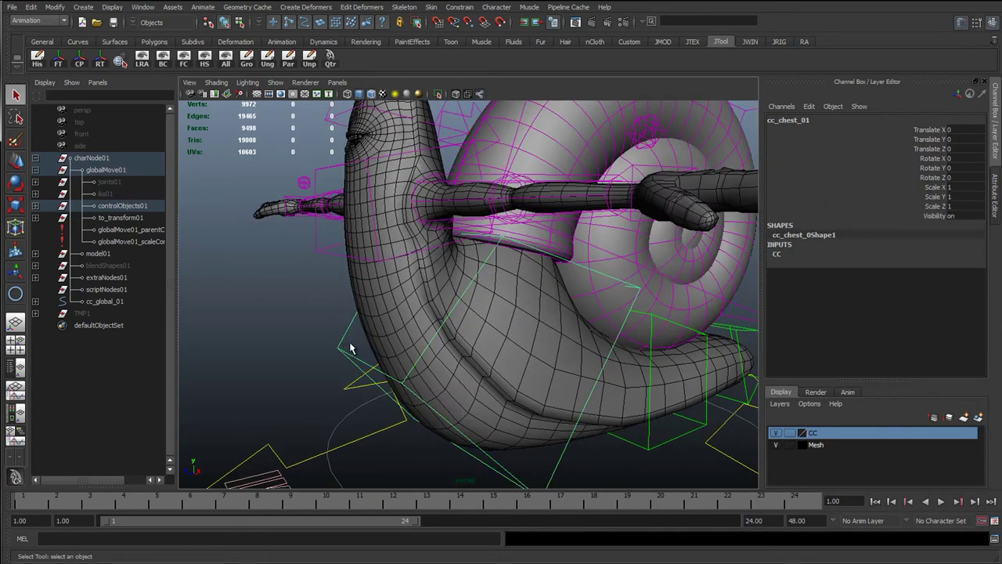
pyautogui.moveTo(935, 220); pyautogui.dragTo(938, 188)
pyautogui.rightClick(938, 197)
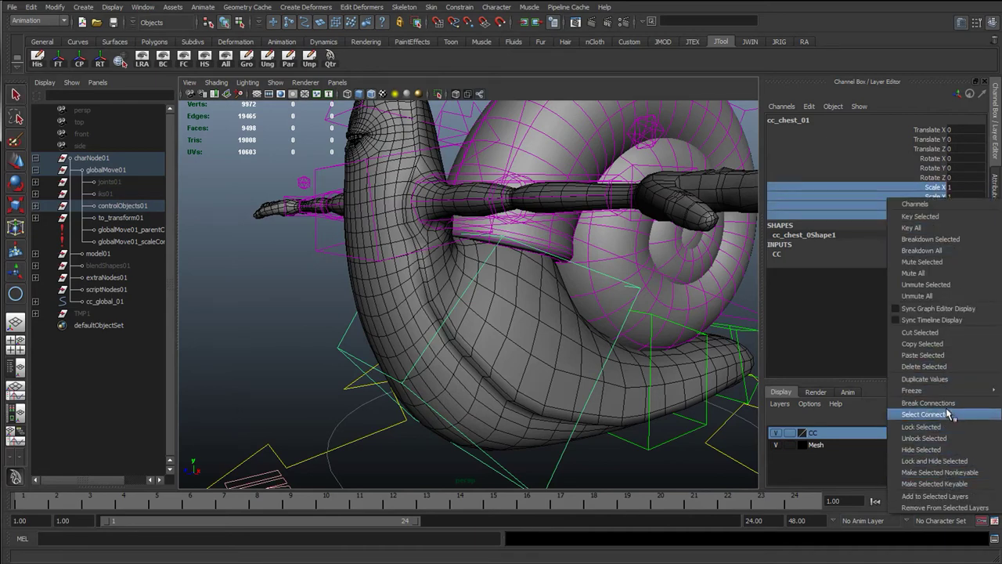
pyautogui.click(951, 465)
# Select cc_tailStart_01 and cc_tailEnd_01 together and lock and hide their Scale X, Y, Z and Visibility channels
pyautogui.keyDown('alt'); pyautogui.moveTo(597, 371); pyautogui.dragTo(540, 368, button='right'); pyautogui.keyUp('alt')
pyautogui.keyDown('alt'); pyautogui.moveTo(540, 368); pyautogui.dragTo(524, 266, button='middle'); pyautogui.keyUp('alt')
pyautogui.keyDown('alt'); pyautogui.moveTo(524, 266); pyautogui.dragTo(484, 304); pyautogui.keyUp('alt')
pyautogui.keyDown('alt'); pyautogui.moveTo(577, 307); pyautogui.dragTo(471, 325, button='middle'); pyautogui.keyUp('alt')
pyautogui.click(513, 319)
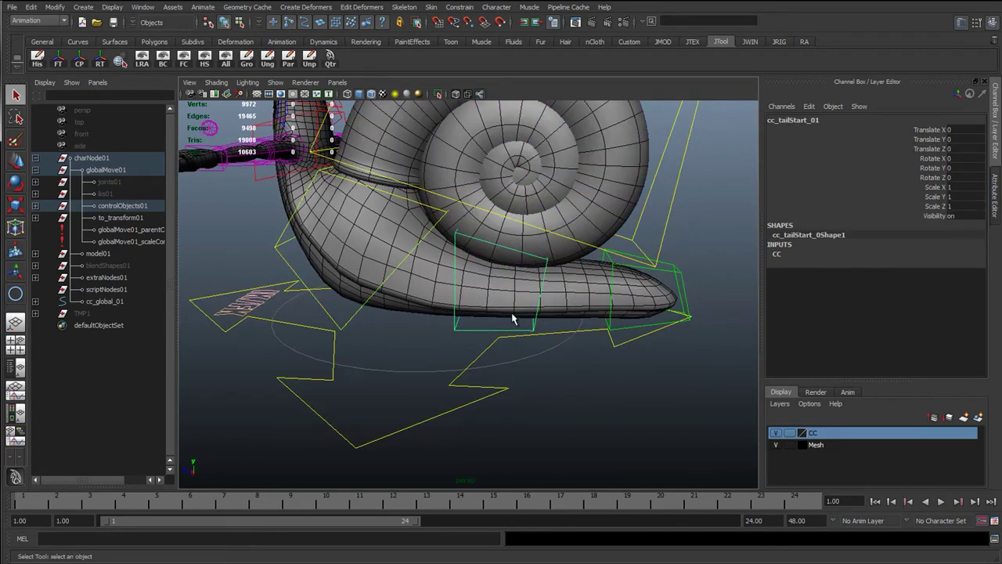
pyautogui.moveTo(928, 188); pyautogui.dragTo(933, 216)
pyautogui.click(676, 270)
pyautogui.rightClick(933, 219)
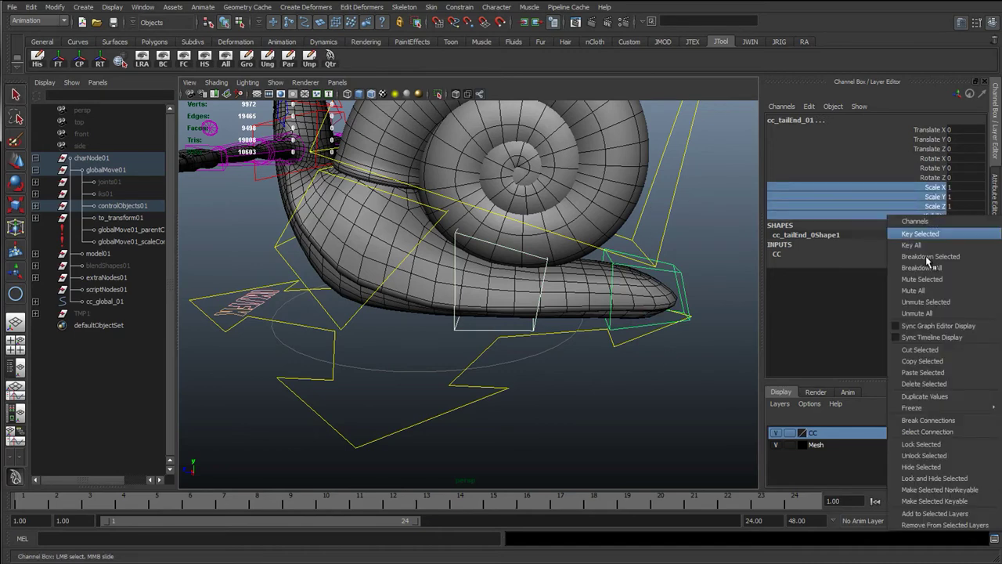
pyautogui.click(922, 478)
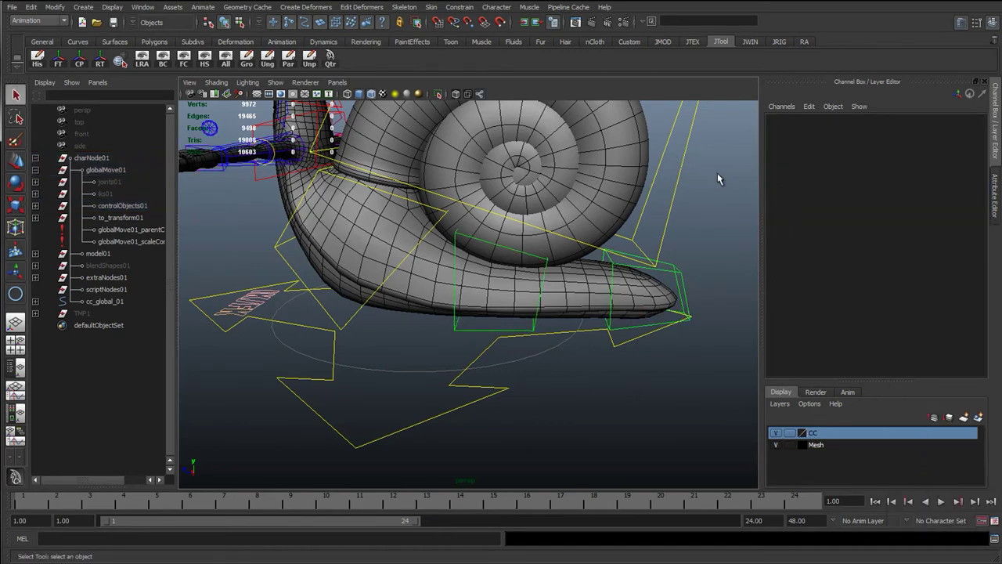
# Select the yellow box control around the shell and lock and hide its scale and visibility channels
pyautogui.click(682, 165)
pyautogui.moveTo(932, 190); pyautogui.dragTo(933, 216)
pyautogui.rightClick(933, 217)
pyautogui.click(930, 479)
# Select the global control cc_global_01 and test its Visibility by setting it to 0 and back to 1
pyautogui.click(416, 423)
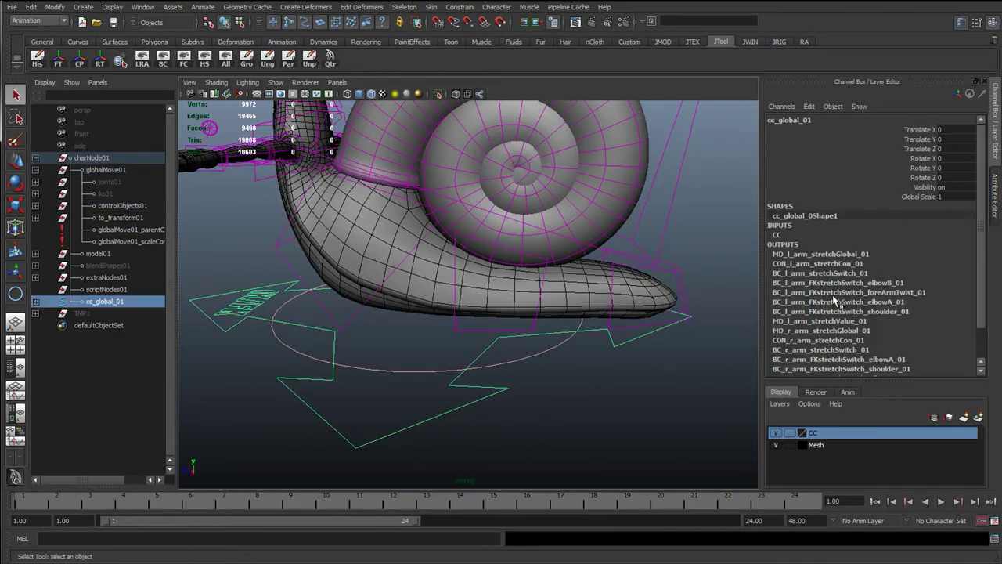
pyautogui.keyDown('alt'); pyautogui.moveTo(697, 265); pyautogui.dragTo(665, 296); pyautogui.keyUp('alt')
pyautogui.doubleClick(945, 188)
pyautogui.write('0')
pyautogui.press('Return')
pyautogui.doubleClick(949, 190)
pyautogui.write('1')
pyautogui.press('Return')
# Lock and hide the Visibility channel of cc_global_01 and clear the selection
pyautogui.click(921, 189)
pyautogui.rightClick(917, 192)
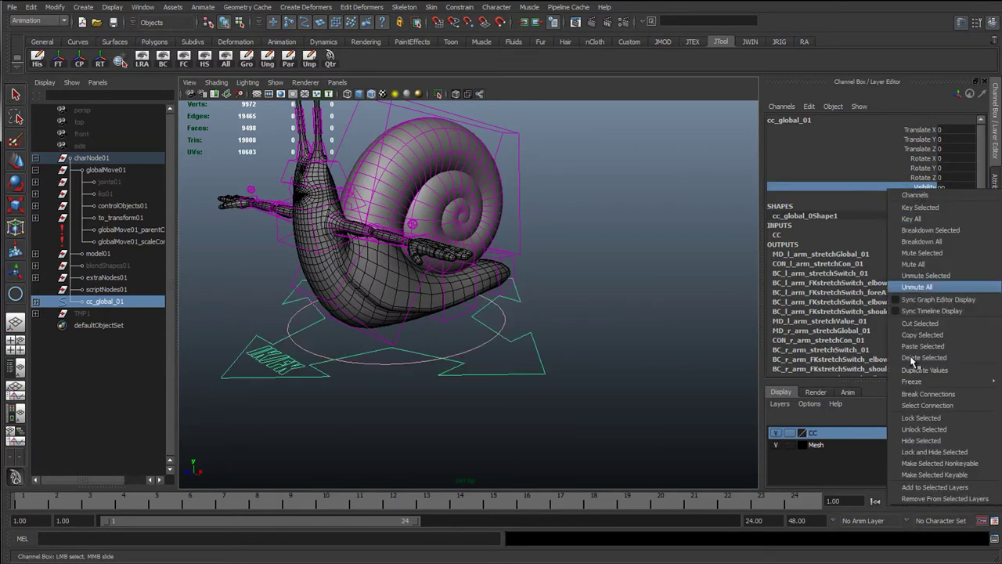
pyautogui.click(918, 452)
pyautogui.keyDown('alt'); pyautogui.moveTo(557, 271); pyautogui.dragTo(627, 358, button='middle'); pyautogui.keyUp('alt')
pyautogui.click(627, 359)
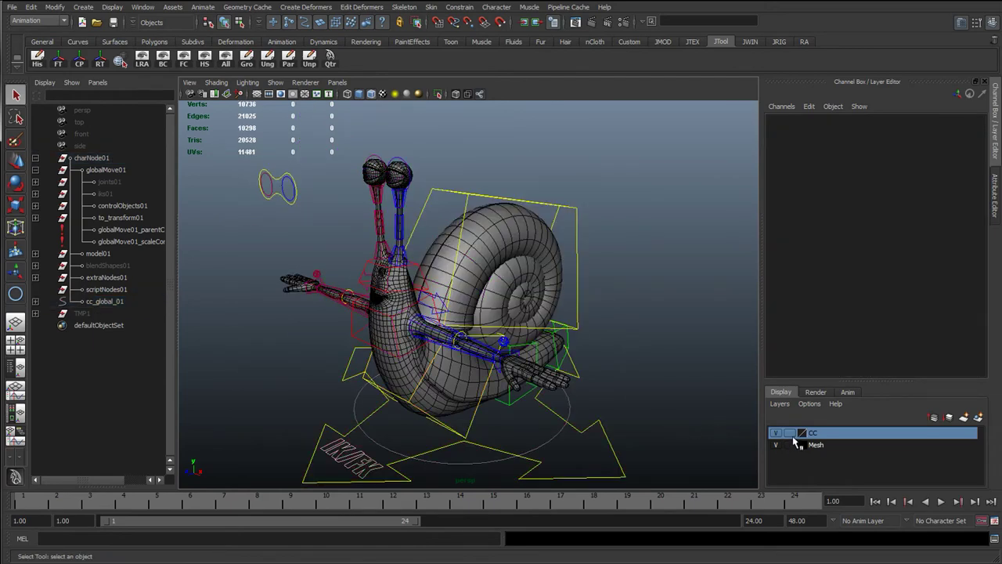
# Hide and show the CC display layer to check which controls are missing from it
pyautogui.click(775, 434)
pyautogui.keyDown('alt'); pyautogui.moveTo(590, 419); pyautogui.dragTo(624, 434); pyautogui.keyUp('alt')
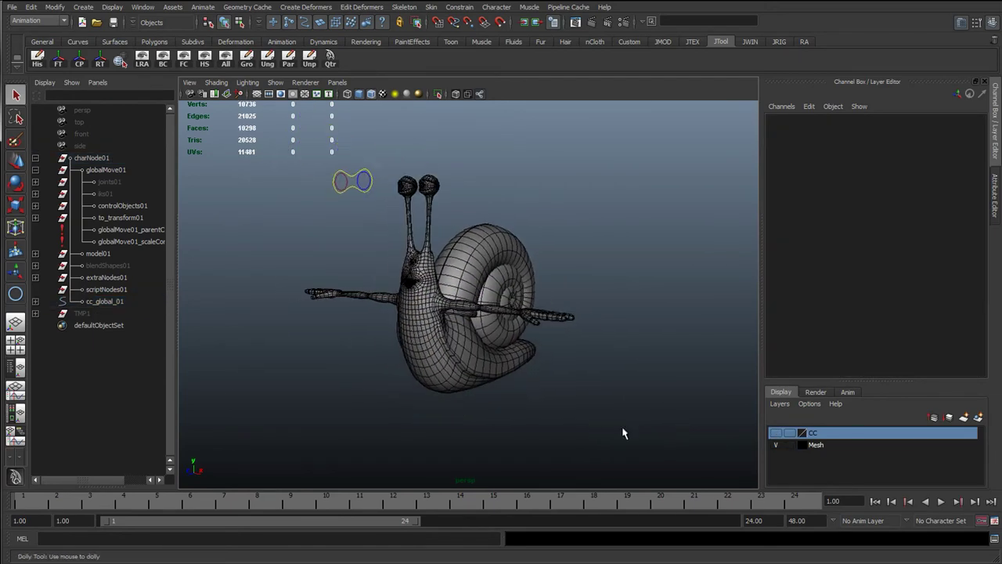
pyautogui.click(777, 433)
# Select the eye aim controls in front of the snail's face and add them to the CC display layer
pyautogui.keyDown('alt'); pyautogui.moveTo(595, 368); pyautogui.dragTo(289, 180); pyautogui.keyUp('alt')
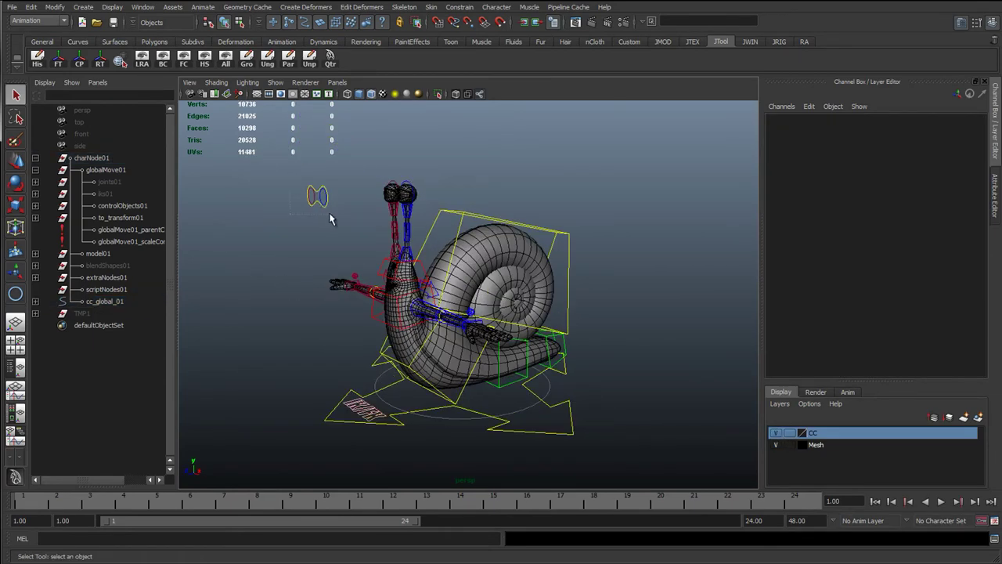
pyautogui.moveTo(332, 219); pyautogui.dragTo(333, 220)
pyautogui.rightClick(826, 438)
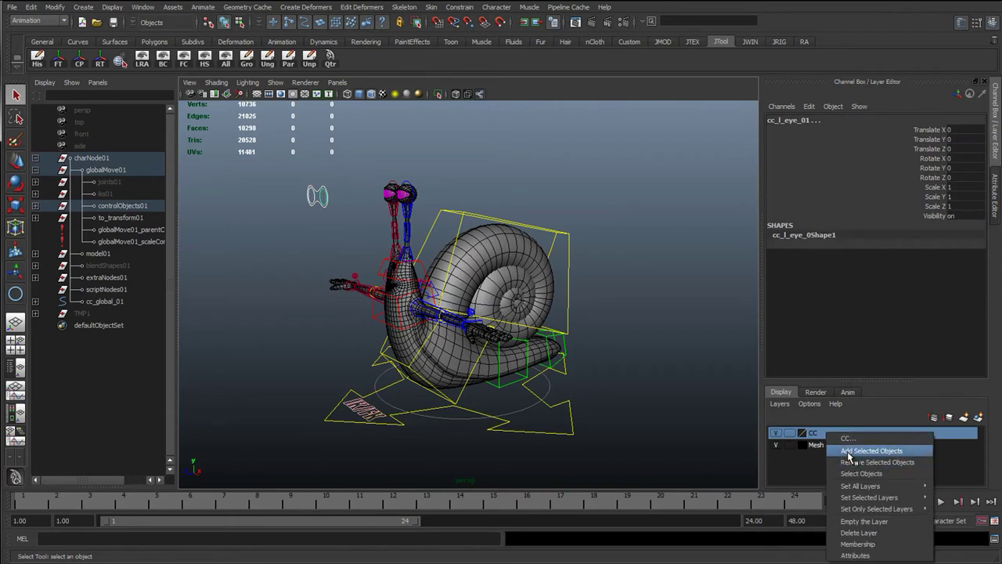
pyautogui.click(861, 450)
# Toggle the CC layer's visibility repeatedly to check that it covers every control, leaving the layer visible
pyautogui.click(775, 434)
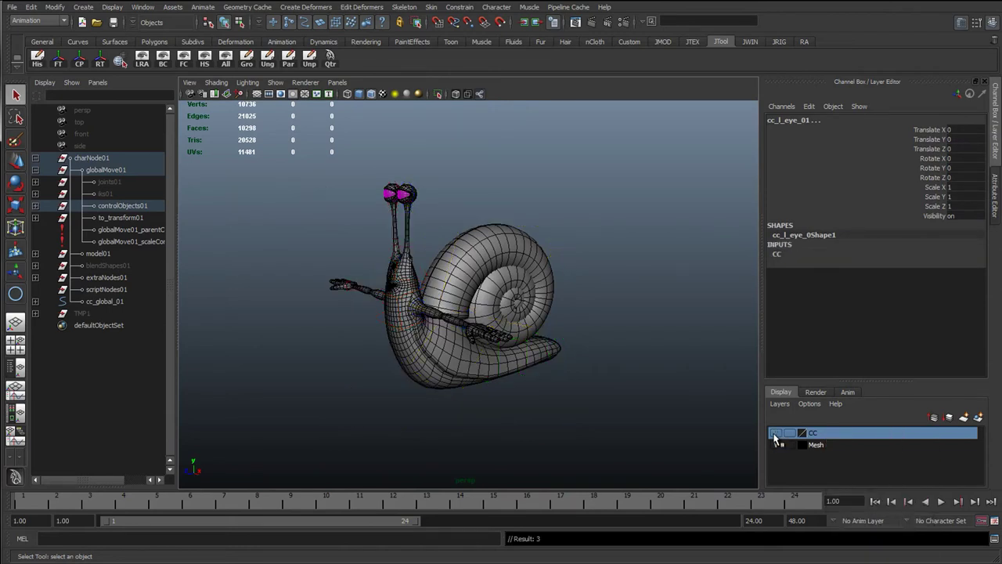
pyautogui.click(775, 434)
pyautogui.click(775, 434)
pyautogui.click(775, 433)
pyautogui.click(775, 434)
pyautogui.click(775, 434)
pyautogui.click(775, 434)
pyautogui.click(775, 434)
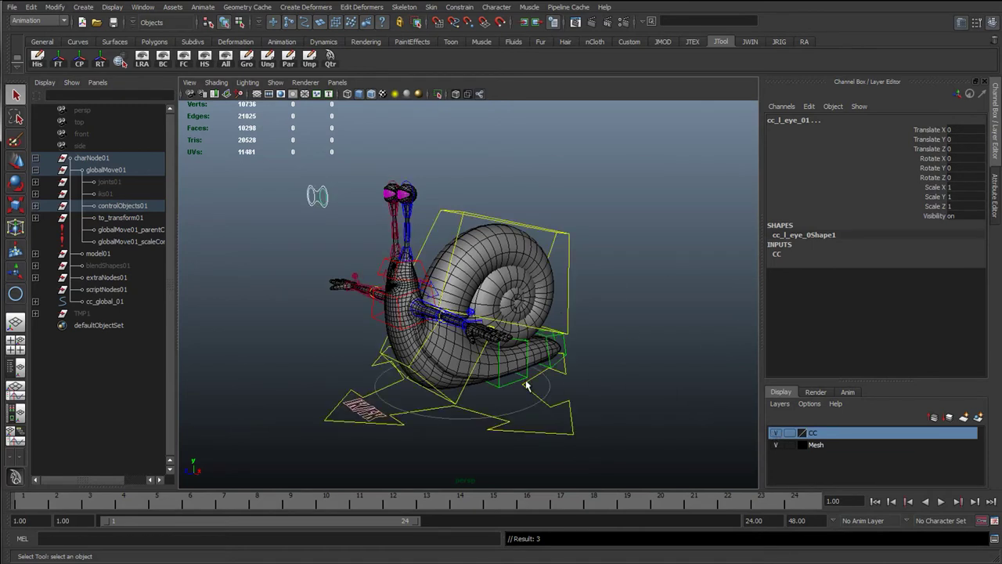
# Select the eye aim controls together and lock and hide their Visibility channel
pyautogui.click(288, 192)
pyautogui.click(327, 209)
pyautogui.click(929, 216)
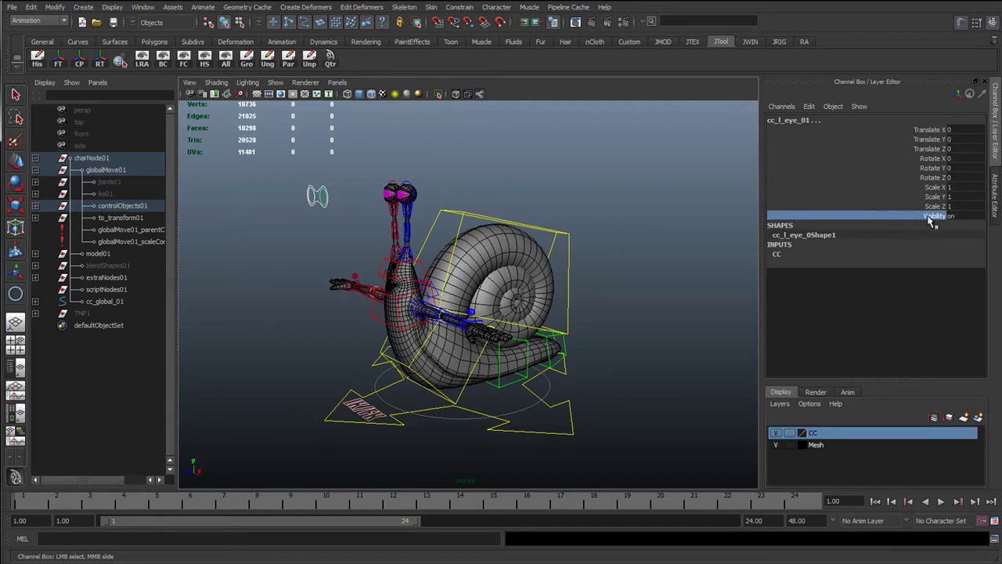
pyautogui.moveTo(931, 219); pyautogui.dragTo(868, 477, button='right')
# Test moving the right eye aim control vertically and sideways, then reset its Translate X and Translate Y to 0
pyautogui.keyDown('alt'); pyautogui.moveTo(444, 224); pyautogui.dragTo(550, 298, button='middle'); pyautogui.keyUp('alt')
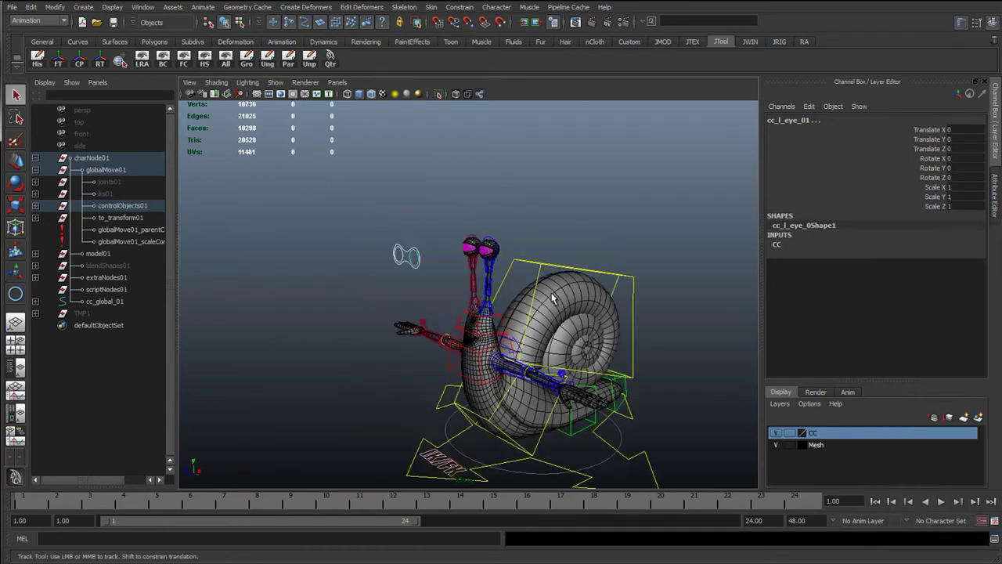
pyautogui.scroll(5, 377, 295)
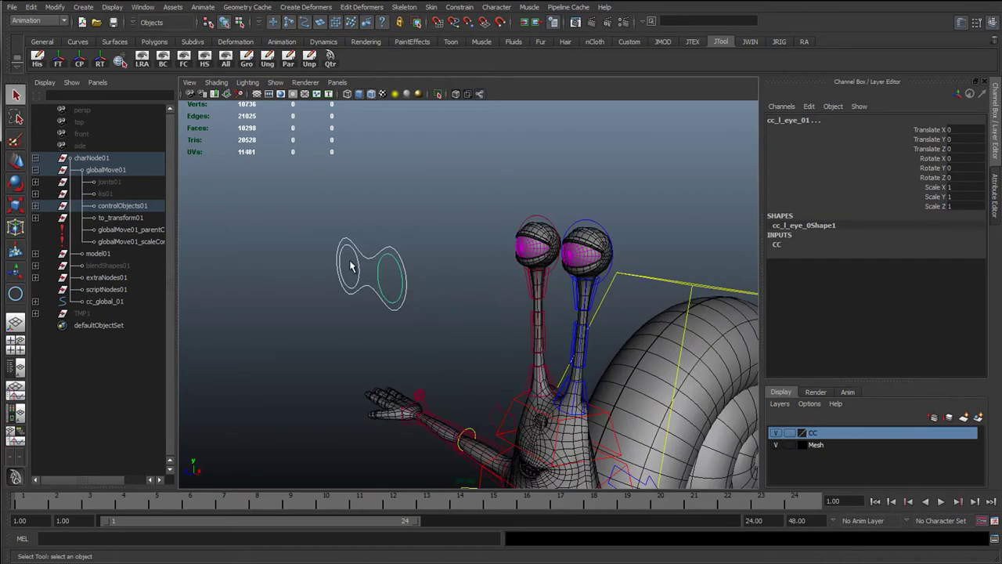
pyautogui.click(369, 273)
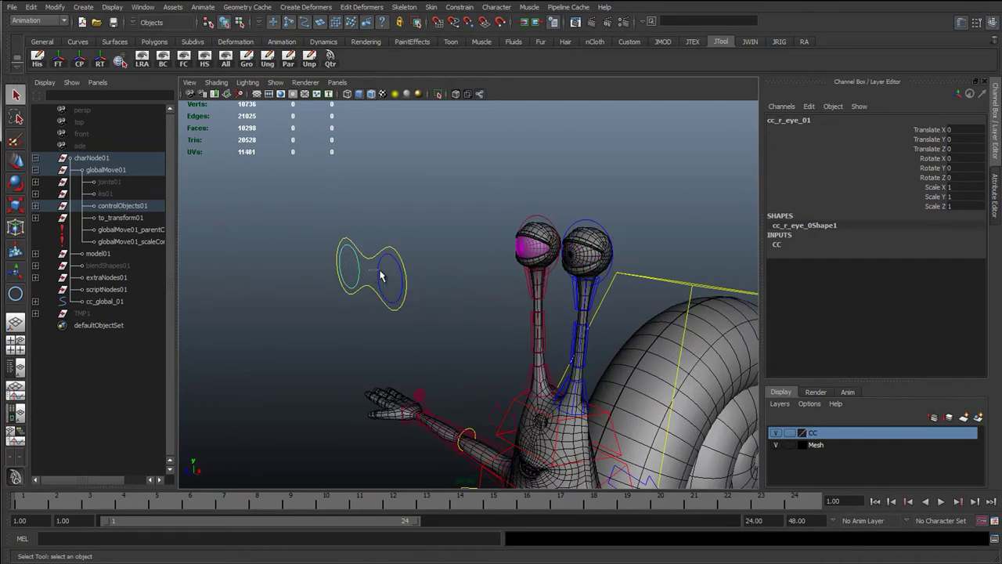
pyautogui.keyDown('shift'); pyautogui.click(380, 276); pyautogui.keyUp('shift')
pyautogui.press('w')
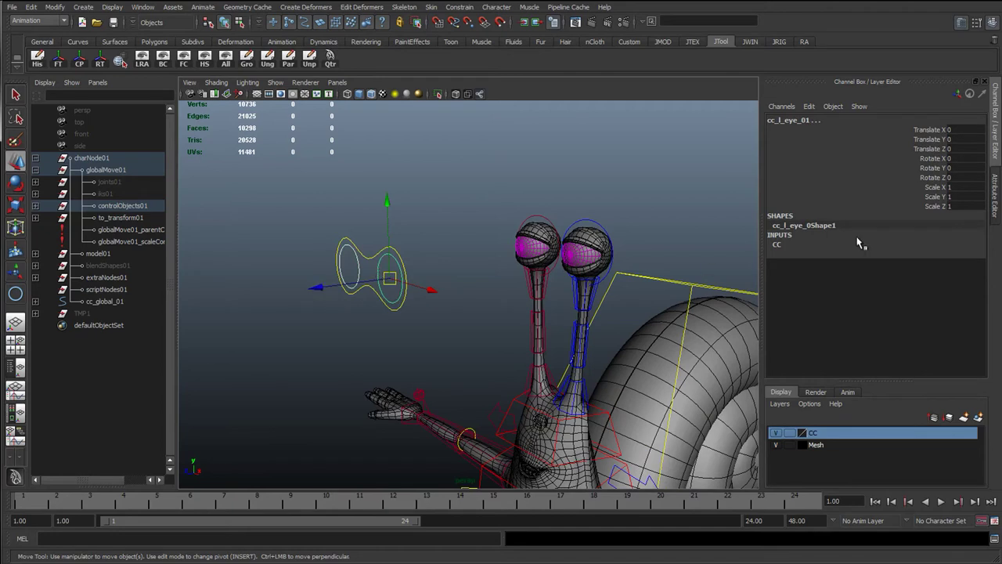
pyautogui.click(324, 224)
pyautogui.click(360, 275)
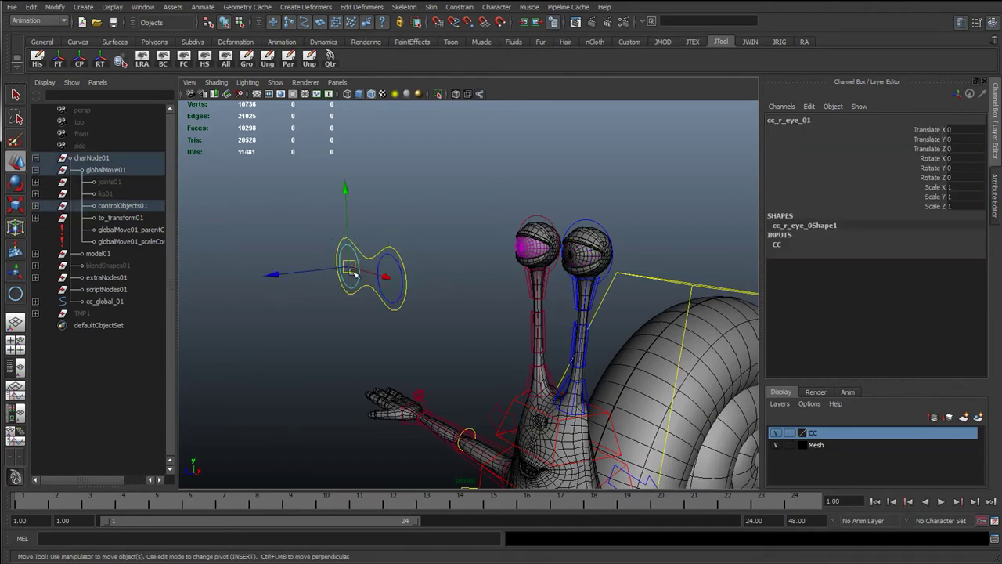
pyautogui.moveTo(344, 188); pyautogui.dragTo(346, 149)
pyautogui.moveTo(384, 228); pyautogui.dragTo(346, 245)
pyautogui.hotkey('ctrl', 'z')
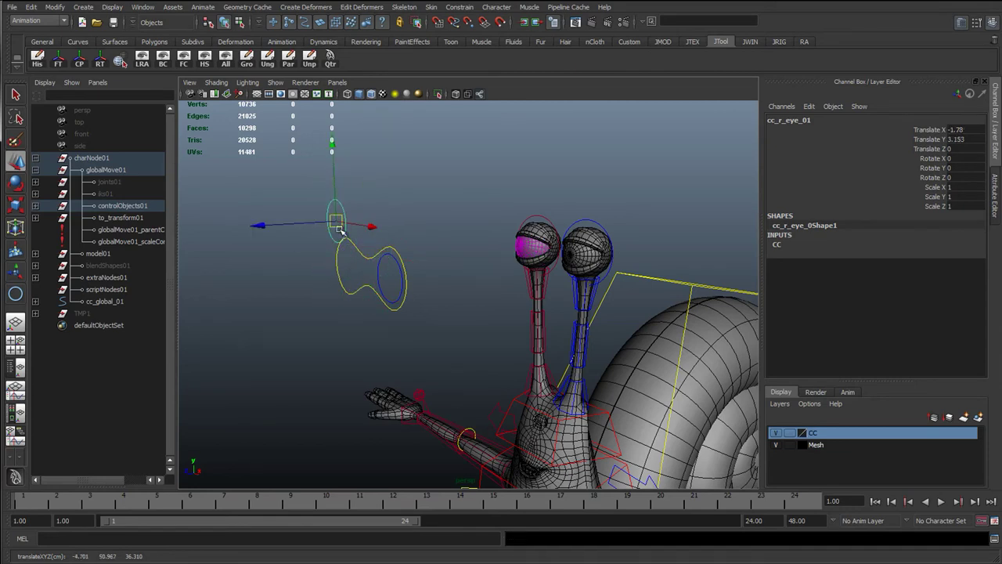
pyautogui.moveTo(962, 141); pyautogui.dragTo(962, 130)
pyautogui.write('0')
pyautogui.press('Return')
# Try moving the right eye aim control along Z and rotating it, undoing each change
pyautogui.moveTo(275, 276); pyautogui.dragTo(203, 305)
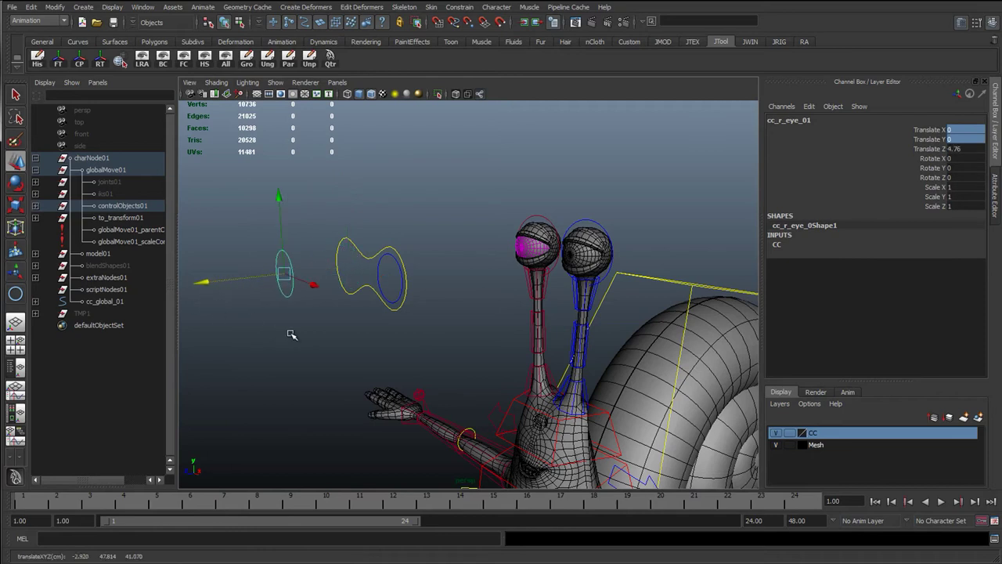
pyautogui.hotkey('ctrl', 'z')
pyautogui.click(962, 148)
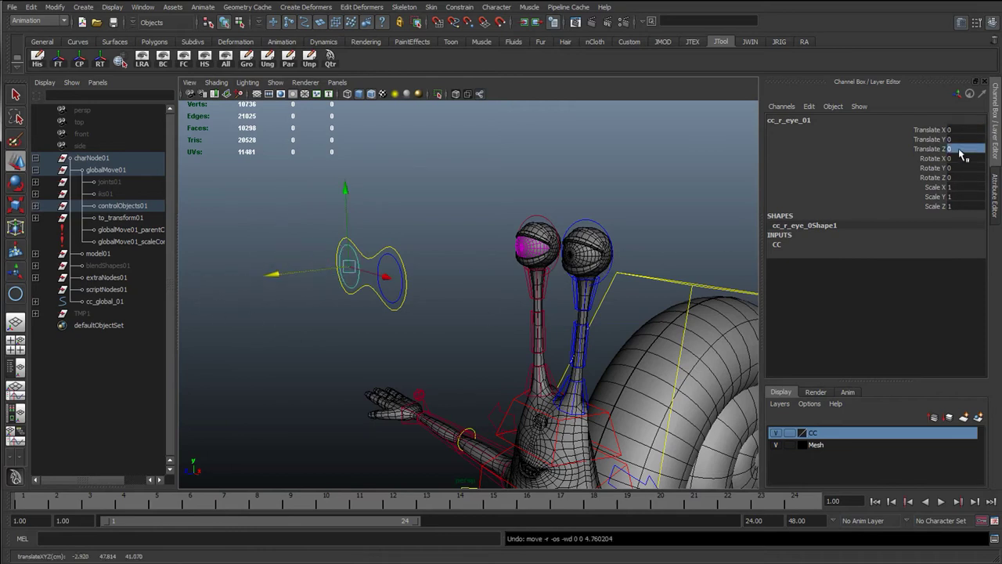
pyautogui.click(352, 269)
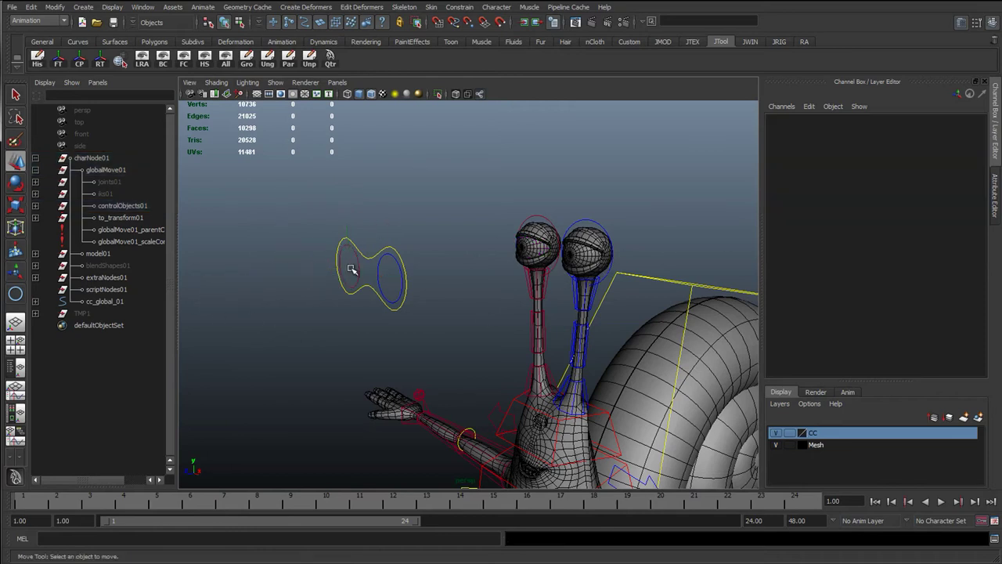
pyautogui.click(358, 264)
pyautogui.press('e')
pyautogui.moveTo(335, 248); pyautogui.dragTo(430, 262)
pyautogui.hotkey('ctrl', 'z')
pyautogui.press('w')
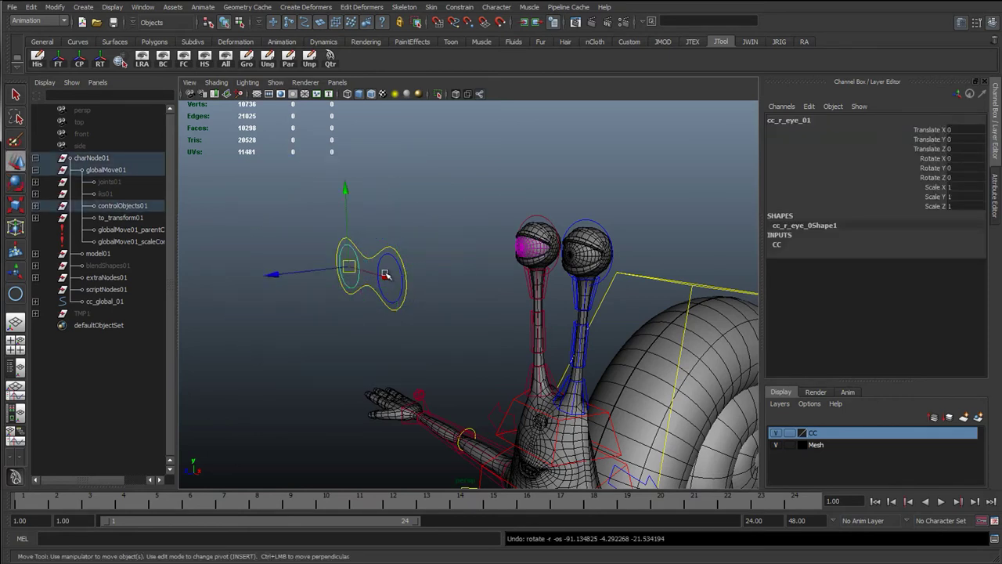
# Lock and hide Translate Z and all Rotate and Scale channels on both eye aim controls
pyautogui.keyDown('shift'); pyautogui.click(394, 262); pyautogui.keyUp('shift')
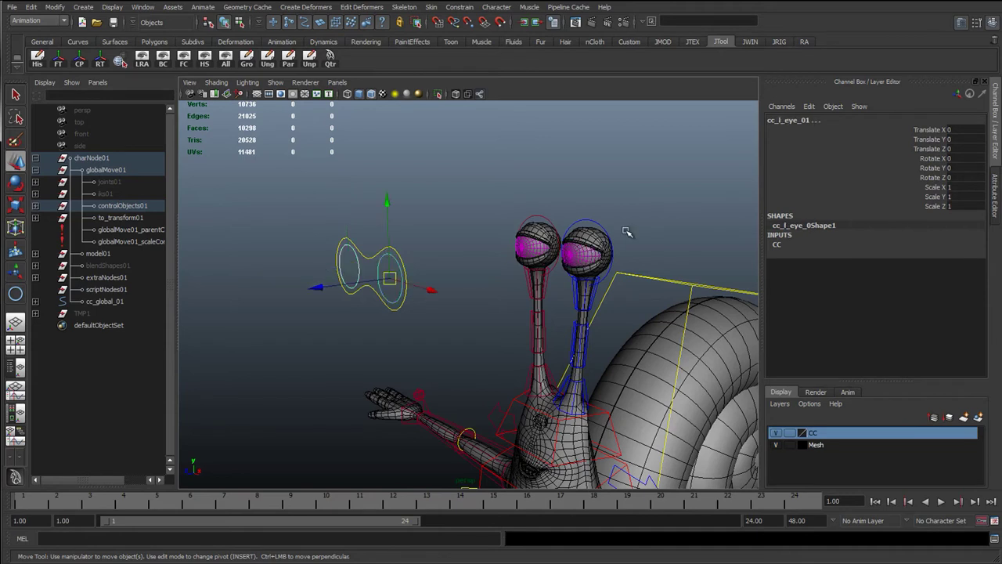
pyautogui.moveTo(929, 150); pyautogui.dragTo(930, 206)
pyautogui.rightClick(929, 207)
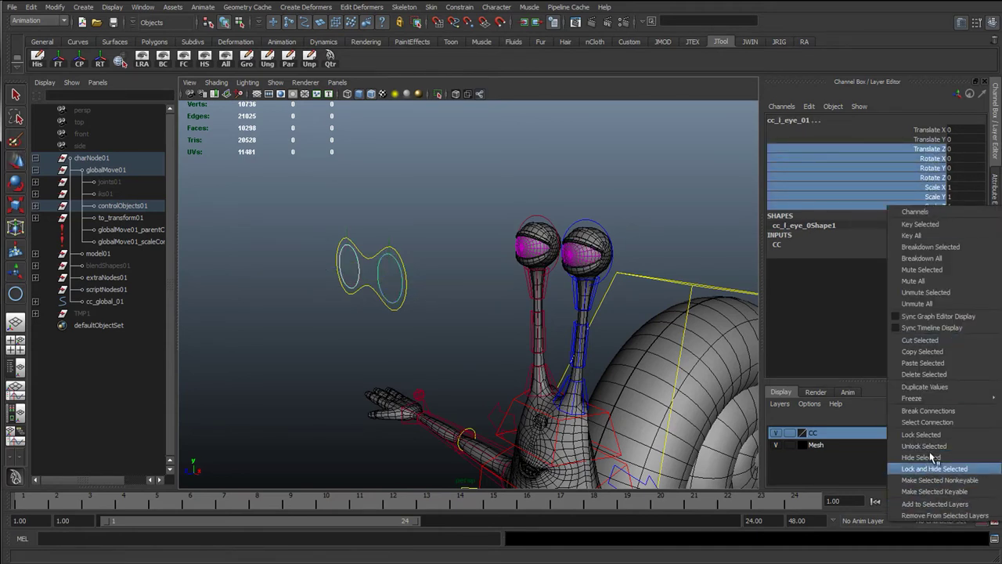
pyautogui.click(931, 473)
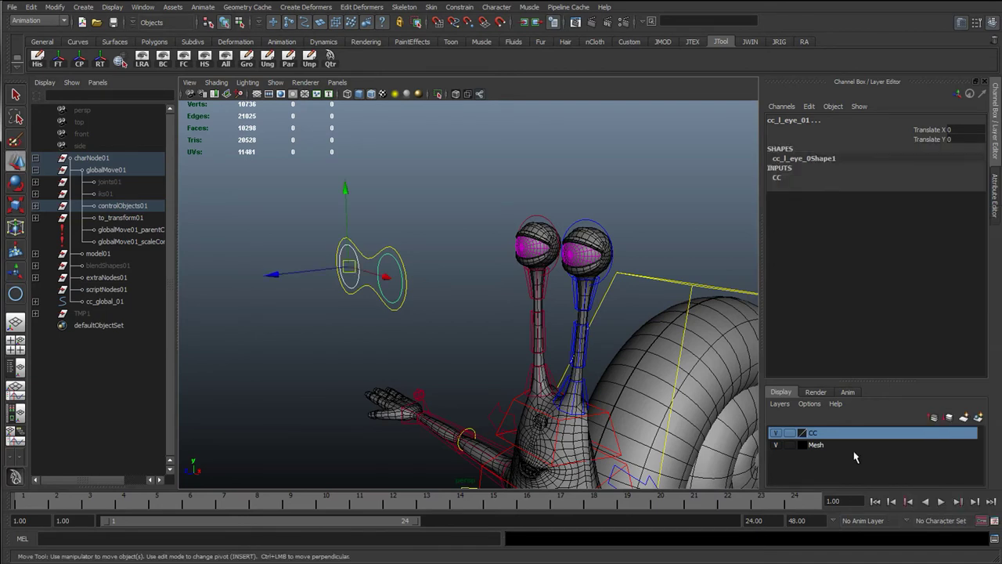
# Test moving the right eye aim control with its Translate X and Y channels, undo the move and clear the selection
pyautogui.click(359, 246)
pyautogui.click(358, 265)
pyautogui.moveTo(353, 268); pyautogui.dragTo(386, 338)
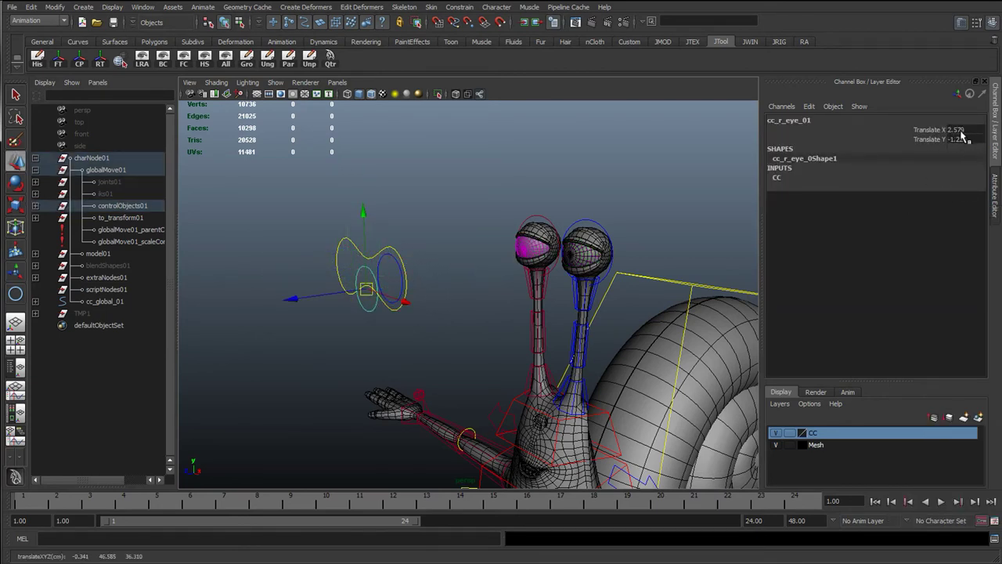
pyautogui.hotkey('ctrl', 'z')
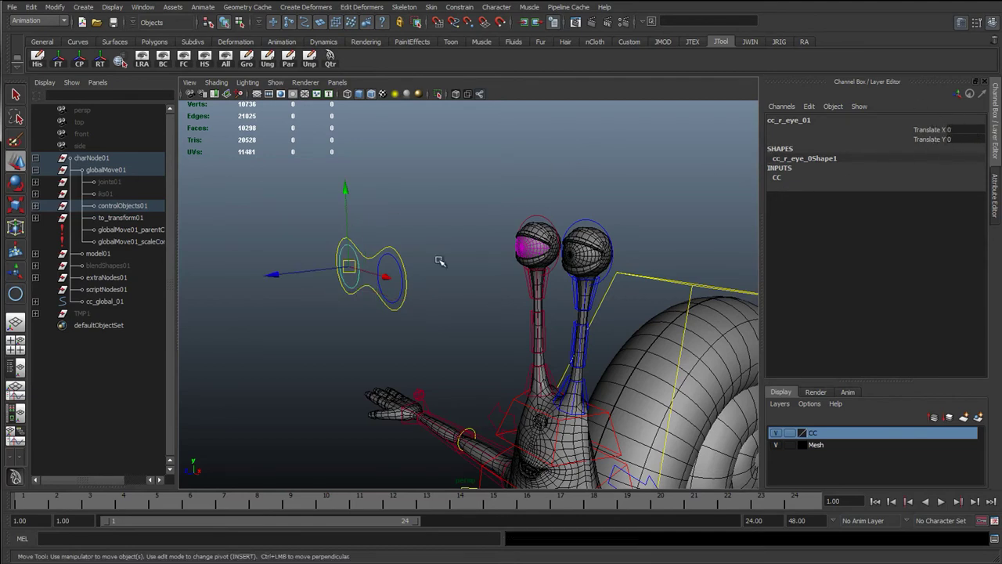
pyautogui.click(366, 258)
pyautogui.click(460, 311)
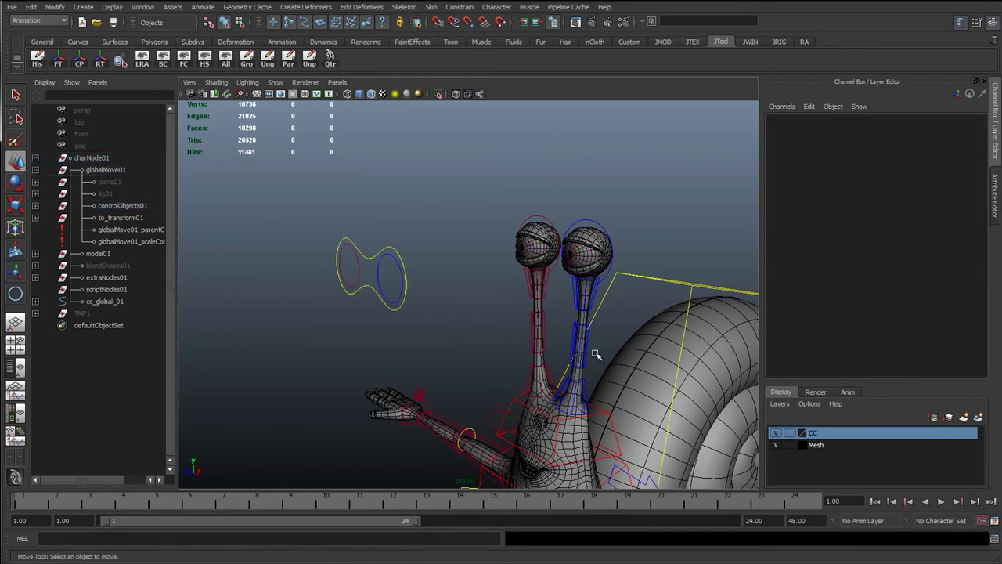
# Examine the channels of the IK/FK text control and the global arrow control beneath the snail
pyautogui.keyDown('alt'); pyautogui.moveTo(594, 353); pyautogui.dragTo(454, 407, button='right'); pyautogui.keyUp('alt')
pyautogui.keyDown('alt'); pyautogui.moveTo(646, 397); pyautogui.dragTo(501, 232, button='middle'); pyautogui.keyUp('alt')
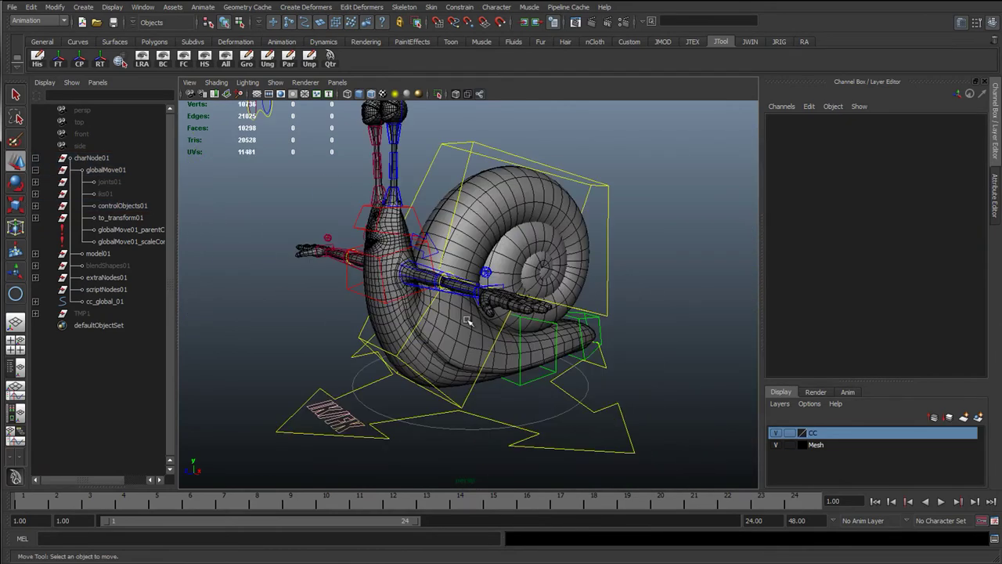
pyautogui.keyDown('alt'); pyautogui.moveTo(457, 326); pyautogui.dragTo(507, 332); pyautogui.keyUp('alt')
pyautogui.click(411, 435)
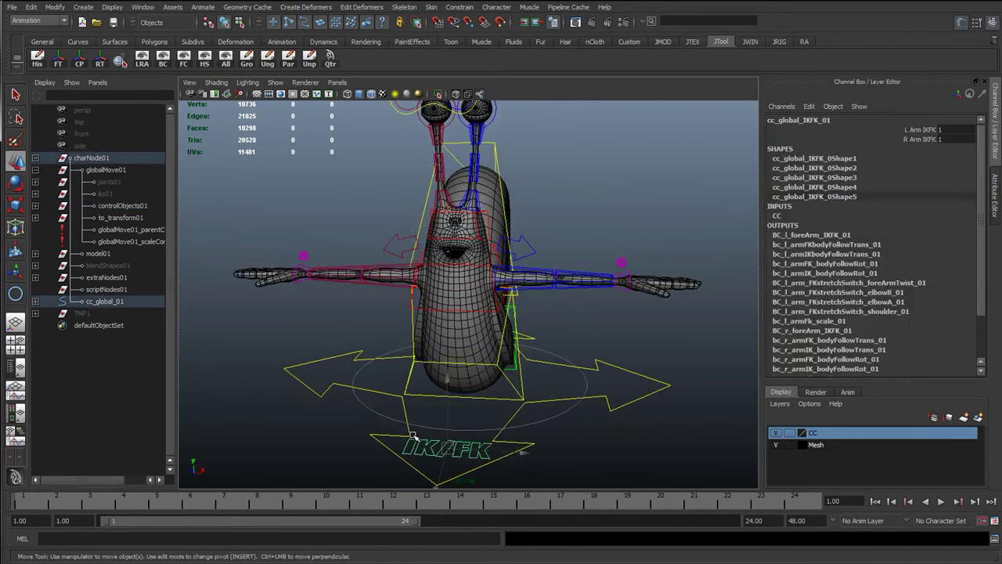
pyautogui.click(365, 389)
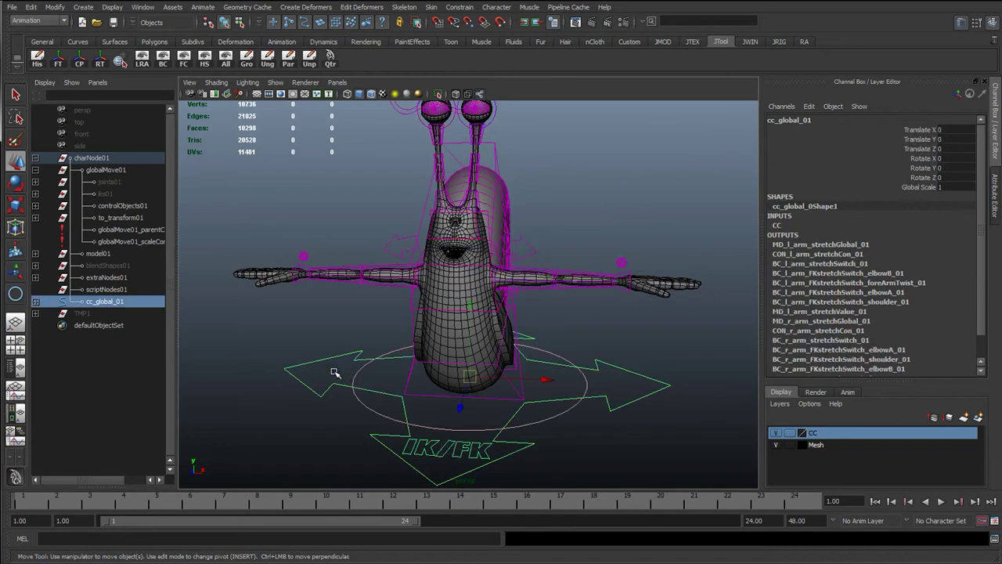
# Select both wrist controls and lock and hide their Scale X, Y, Z and Visibility channels
pyautogui.click(299, 284)
pyautogui.press('f')
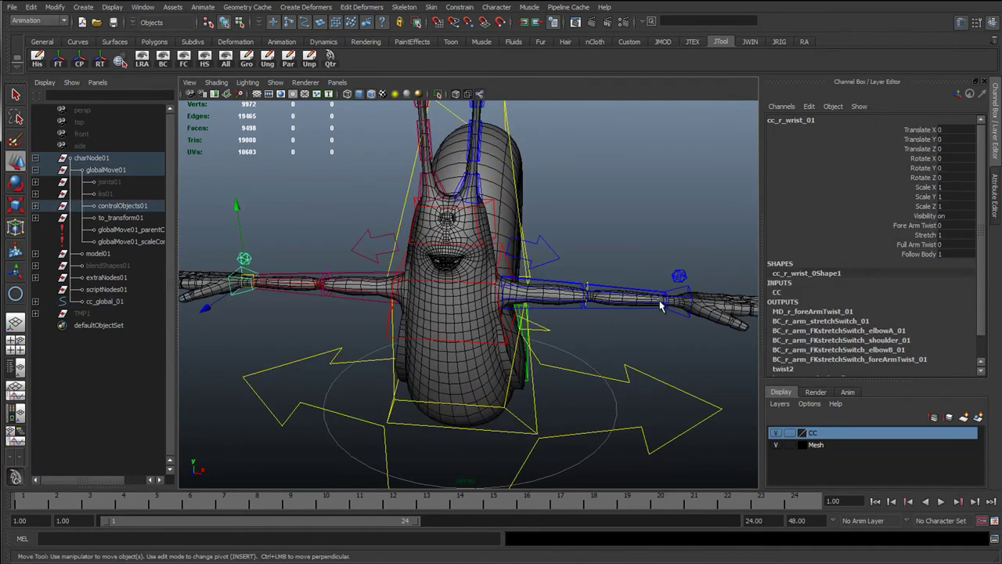
pyautogui.press('q')
pyautogui.click(679, 276)
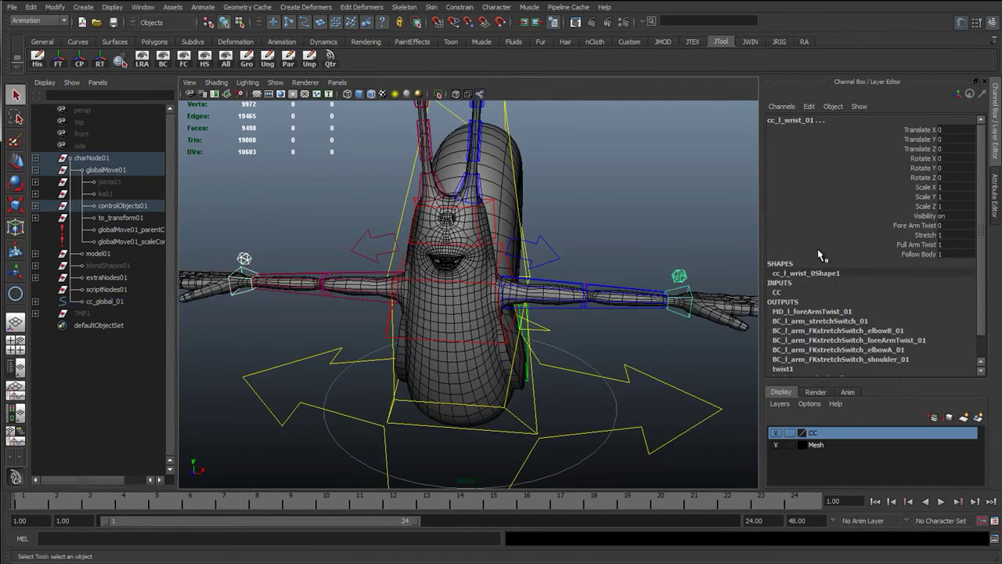
pyautogui.moveTo(924, 216); pyautogui.dragTo(928, 189)
pyautogui.rightClick(891, 205)
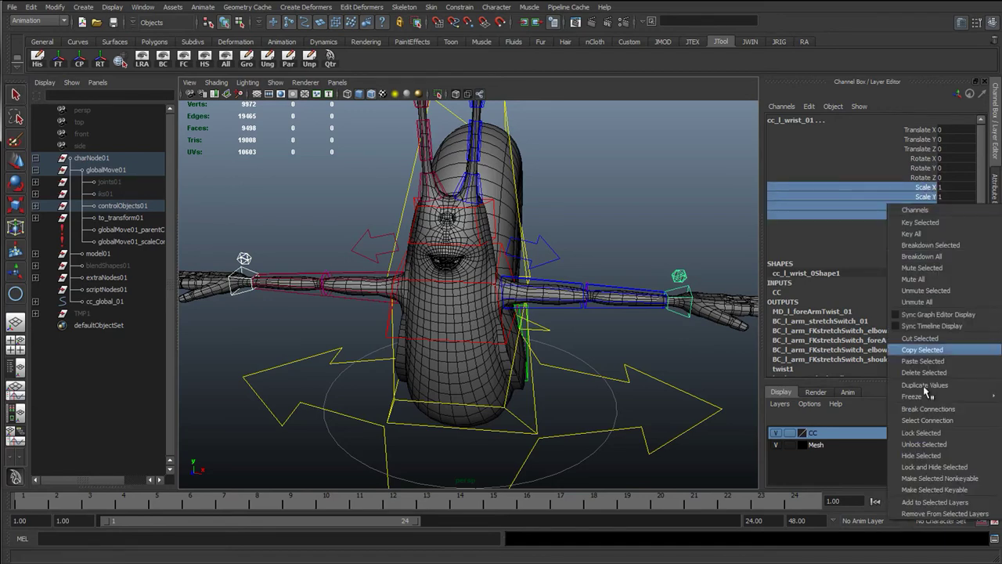
pyautogui.click(932, 466)
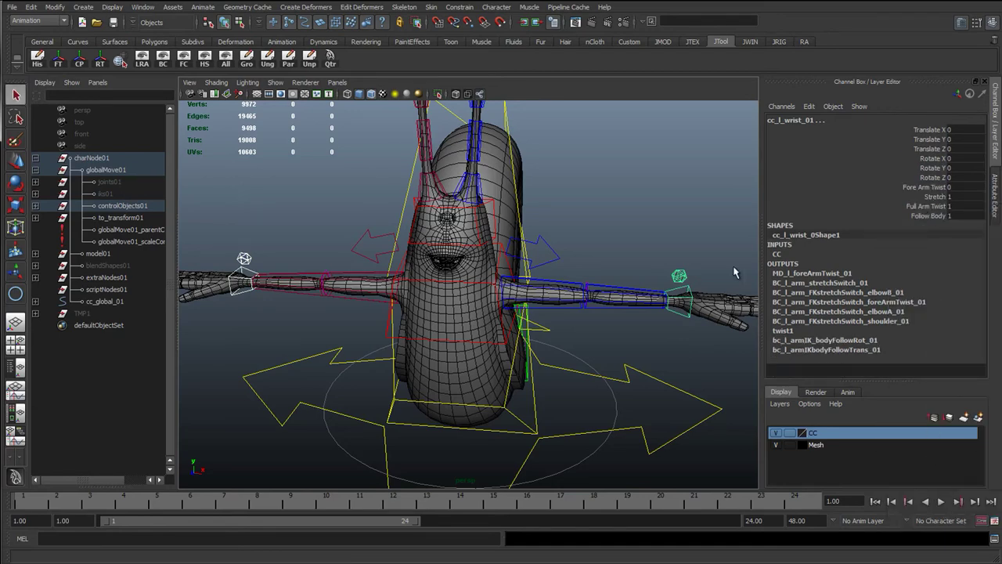
# Select the upper-arm and forearm FK controls on both arms together with their Translate X, Y and Z channels
pyautogui.moveTo(618, 288)
pyautogui.keyDown('alt'); pyautogui.mouseDown()
pyautogui.moveTo(590, 281)
pyautogui.moveTo(609, 286)
pyautogui.mouseUp(); pyautogui.keyUp('alt')
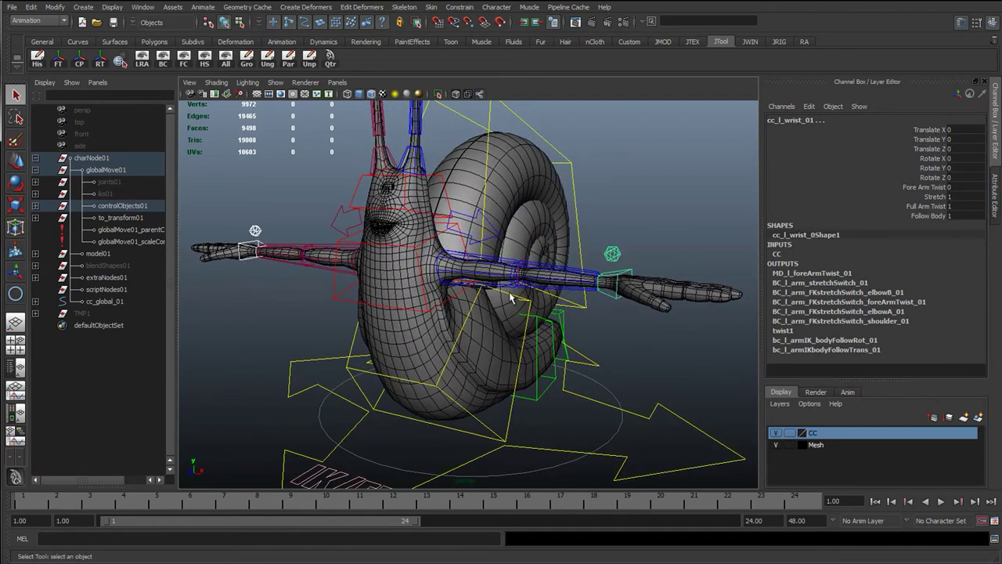
pyautogui.keyDown('alt'); pyautogui.moveTo(312, 302); pyautogui.dragTo(243, 256); pyautogui.keyUp('alt')
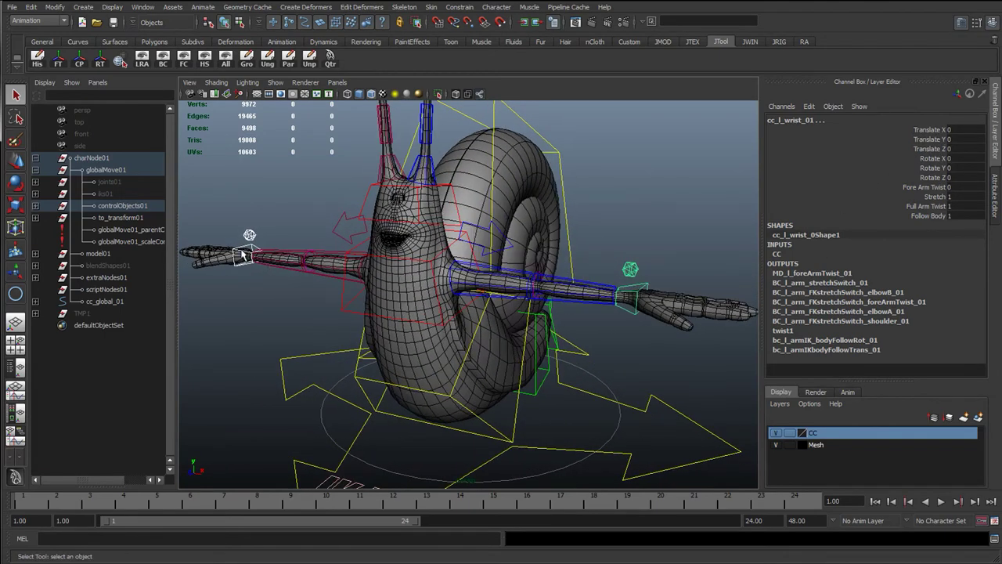
pyautogui.click(300, 258)
pyautogui.click(330, 256)
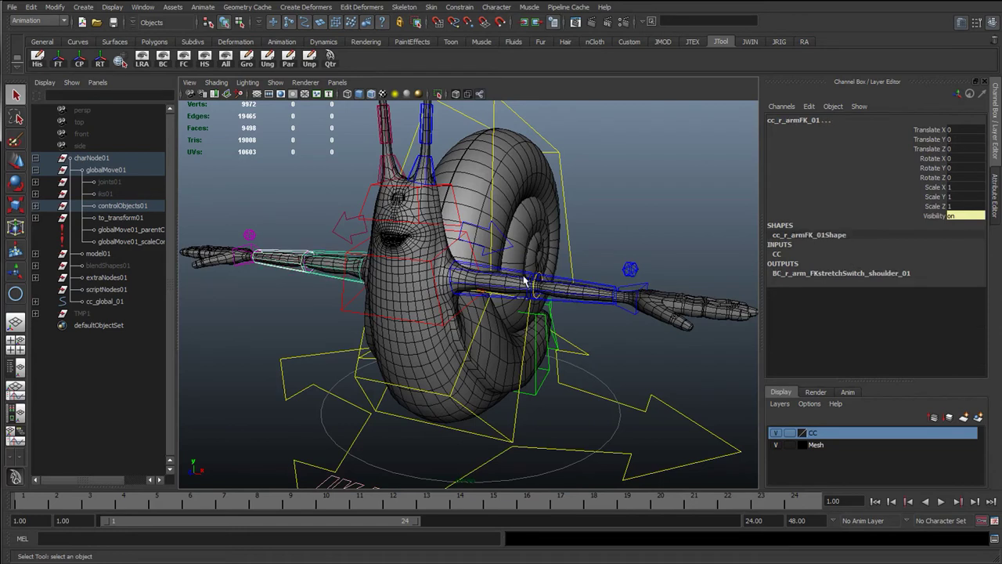
pyautogui.click(557, 284)
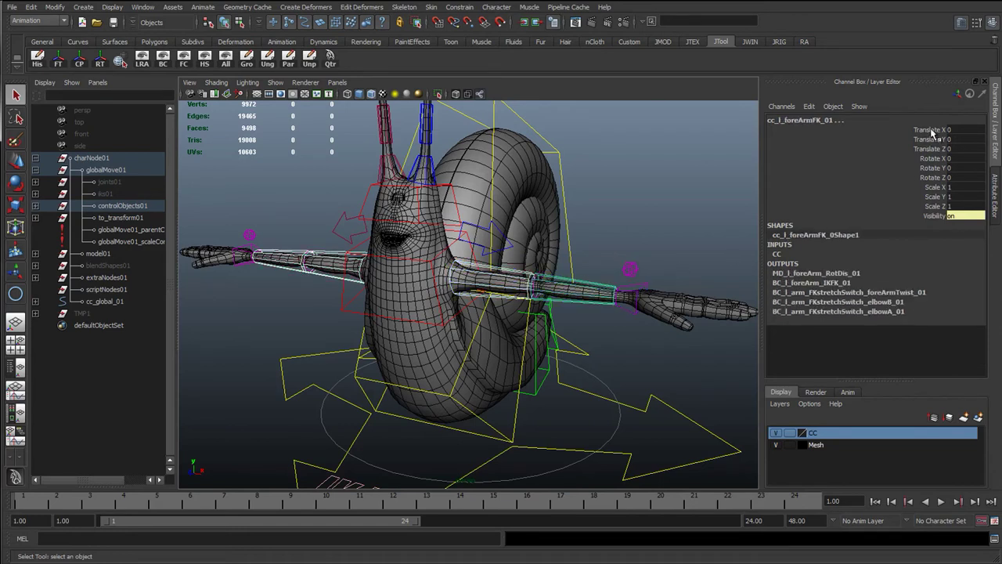
pyautogui.moveTo(934, 130); pyautogui.dragTo(931, 150)
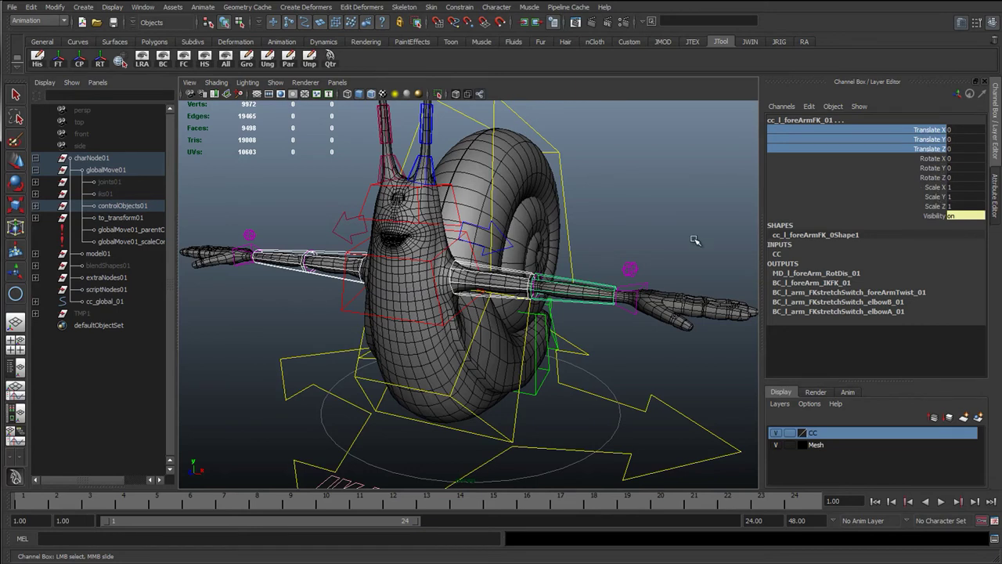
# Test scaling the selected FK arm controls along X and undo the scaling
pyautogui.press('r')
pyautogui.moveTo(652, 300); pyautogui.dragTo(622, 299)
pyautogui.hotkey('ctrl', 'z')
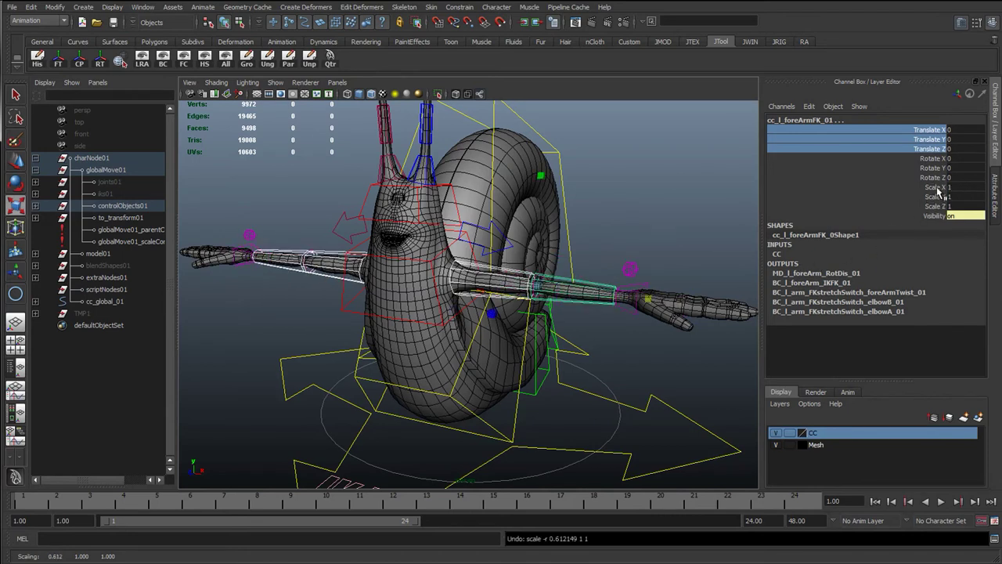
# Lock and hide Translate X, Y, Z, Scale Y, Scale Z and Visibility on the FK arm controls, and clear the selection
pyautogui.keyDown('ctrl'); pyautogui.moveTo(938, 196); pyautogui.dragTo(929, 207); pyautogui.keyUp('ctrl')
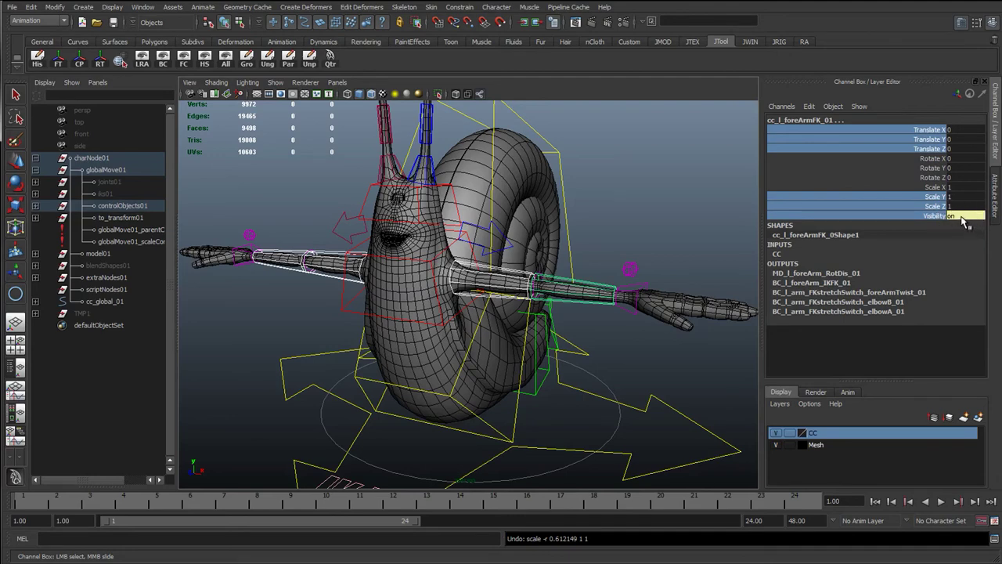
pyautogui.scroll(-2, 485, 373)
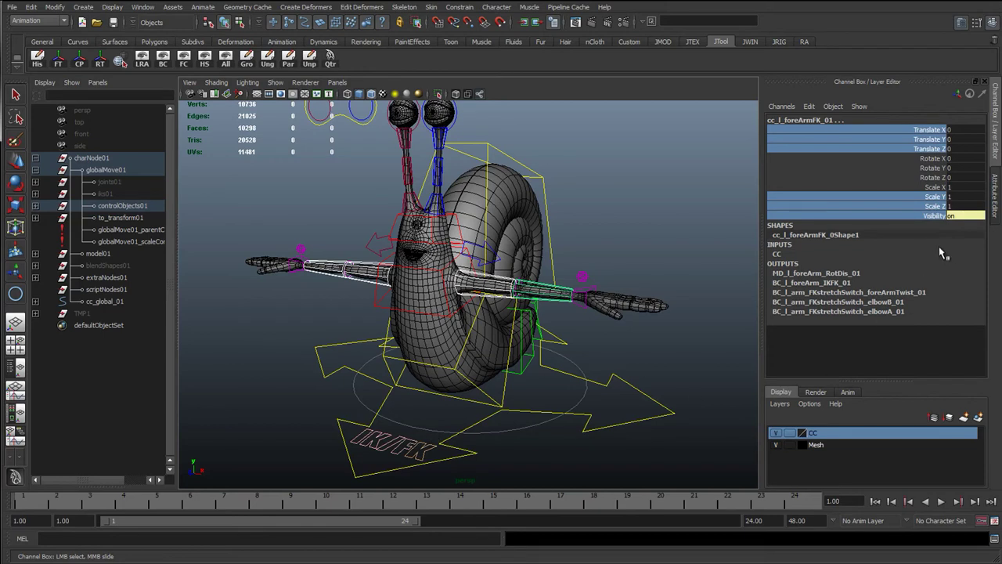
pyautogui.rightClick(934, 220)
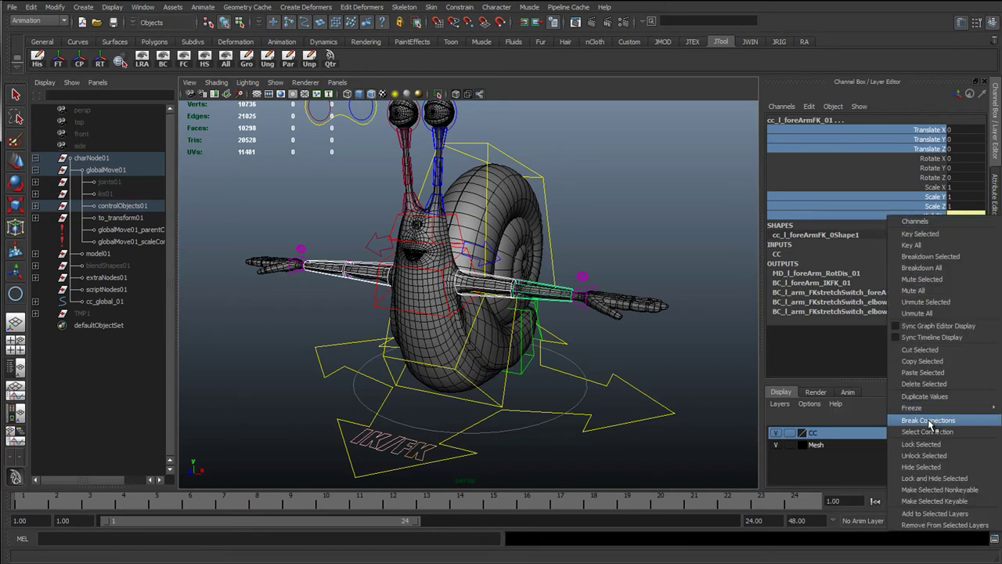
pyautogui.click(928, 448)
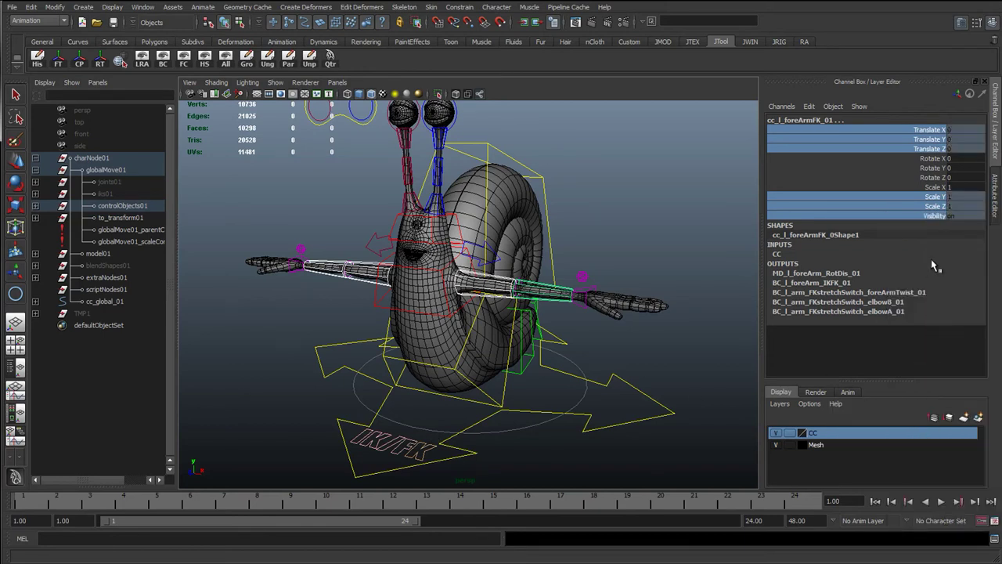
pyautogui.rightClick(935, 221)
pyautogui.click(944, 486)
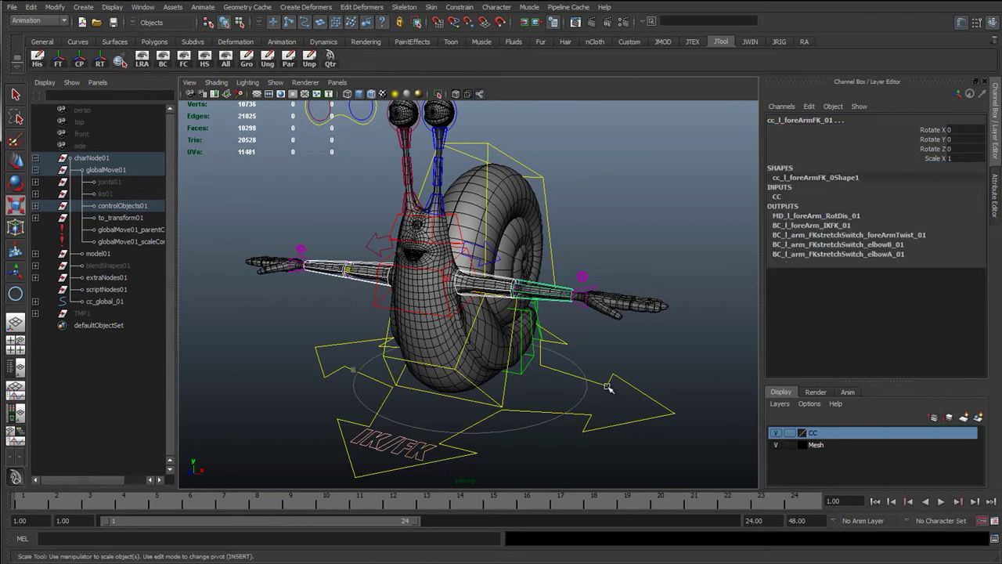
pyautogui.click(640, 360)
pyautogui.scroll(5, 634, 358)
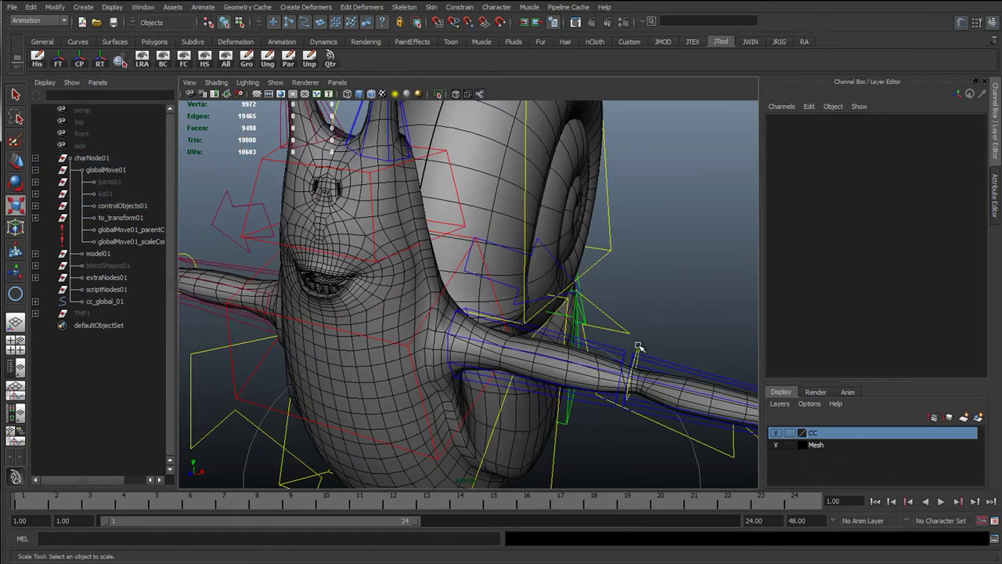
# Select the arm bend controls on both arms
pyautogui.click(638, 346)
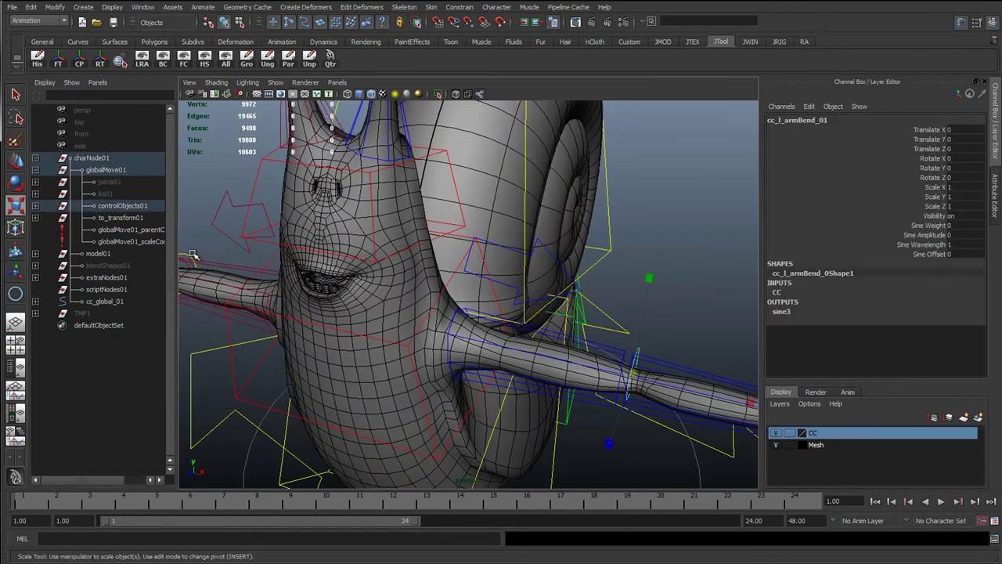
pyautogui.scroll(-5, 186, 255)
pyautogui.click(345, 286)
# Test moving and scaling the selected arm bend controls, undoing each change
pyautogui.press('w')
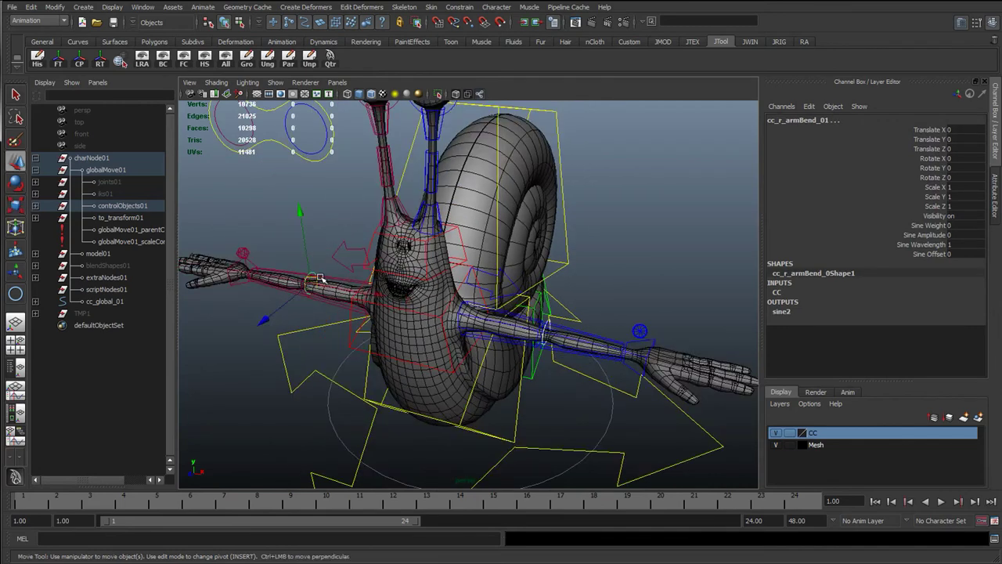
pyautogui.moveTo(312, 283); pyautogui.dragTo(332, 262)
pyautogui.hotkey('ctrl', 'z')
pyautogui.press('r')
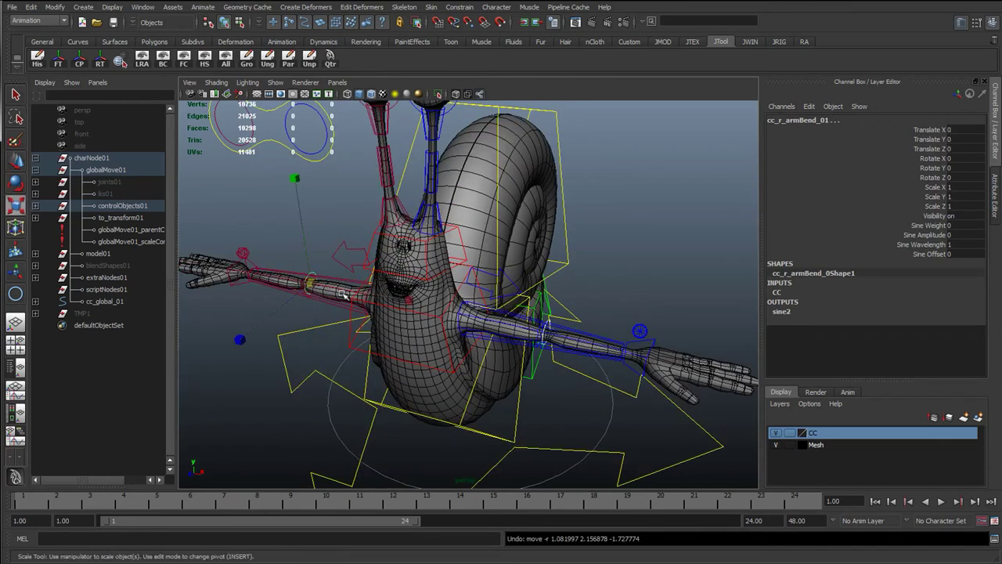
pyautogui.moveTo(354, 297); pyautogui.dragTo(384, 294, button='middle')
pyautogui.hotkey('ctrl', 'z')
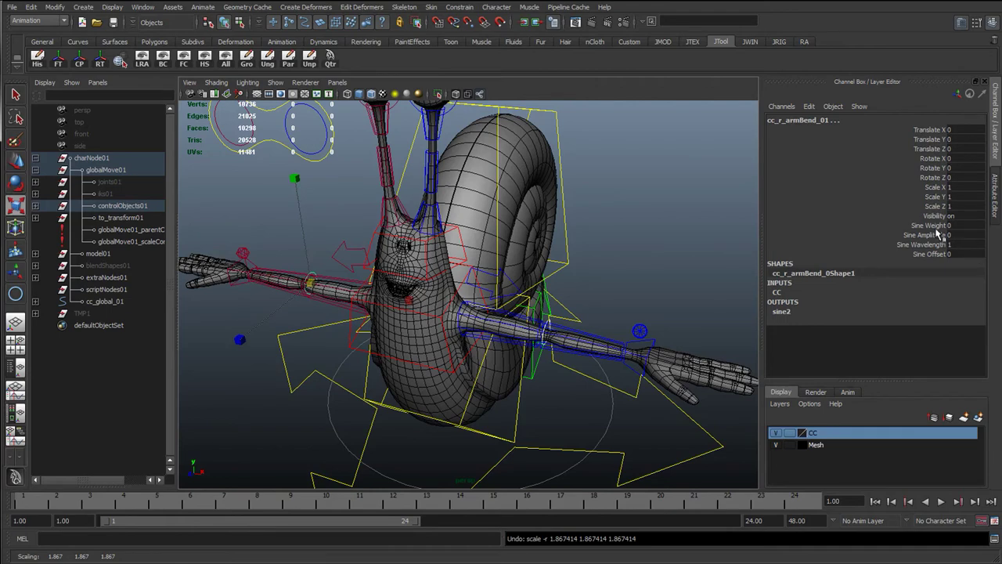
# Lock and hide Scale X, Y, Z and Visibility on both arm bend controls and clear the selection
pyautogui.moveTo(934, 219); pyautogui.dragTo(933, 188)
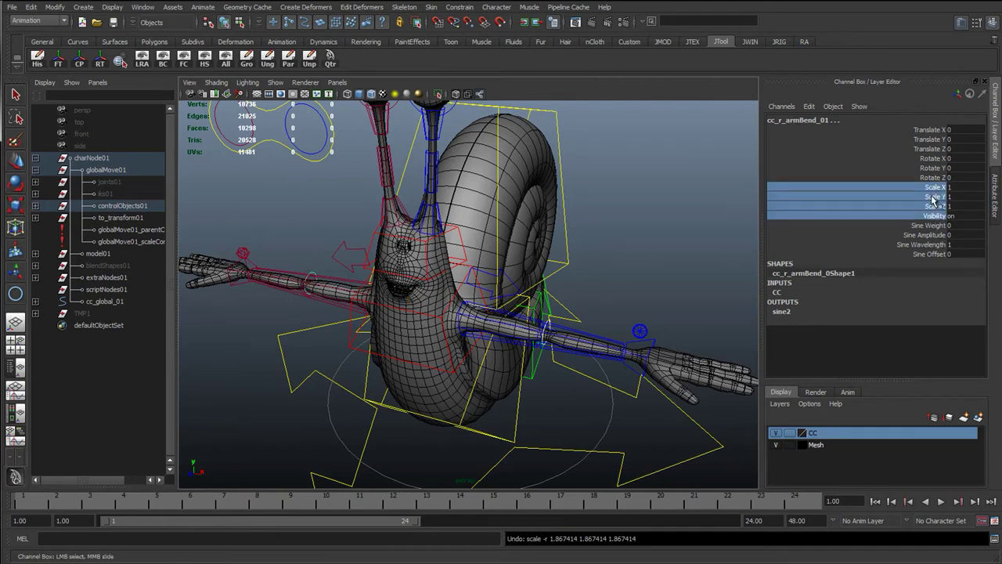
pyautogui.rightClick(936, 204)
pyautogui.click(933, 462)
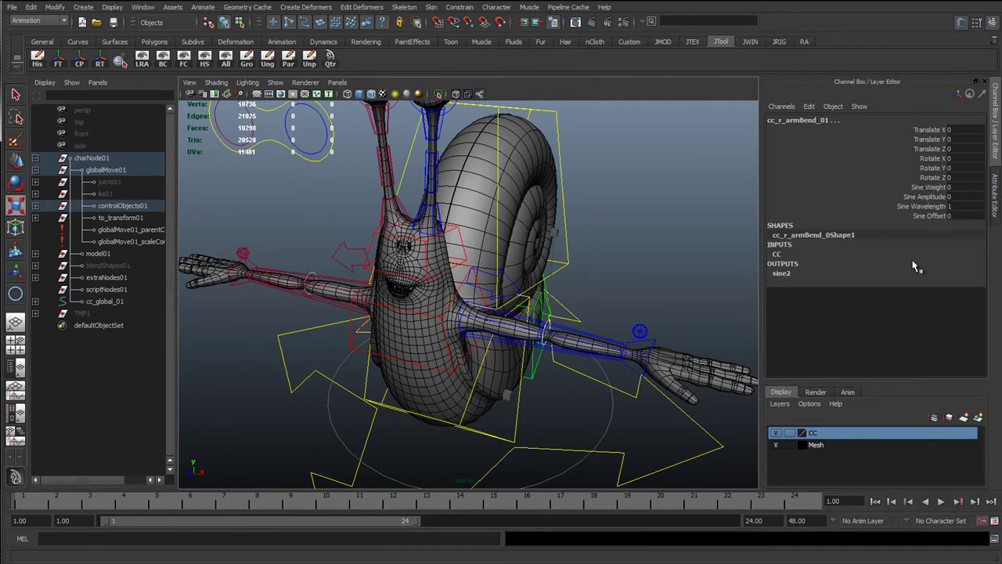
pyautogui.moveTo(579, 275)
pyautogui.keyDown('alt'); pyautogui.mouseDown()
pyautogui.moveTo(578, 262)
pyautogui.moveTo(565, 285)
pyautogui.mouseUp(); pyautogui.keyUp('alt')
pyautogui.press('e')
pyautogui.press('w')
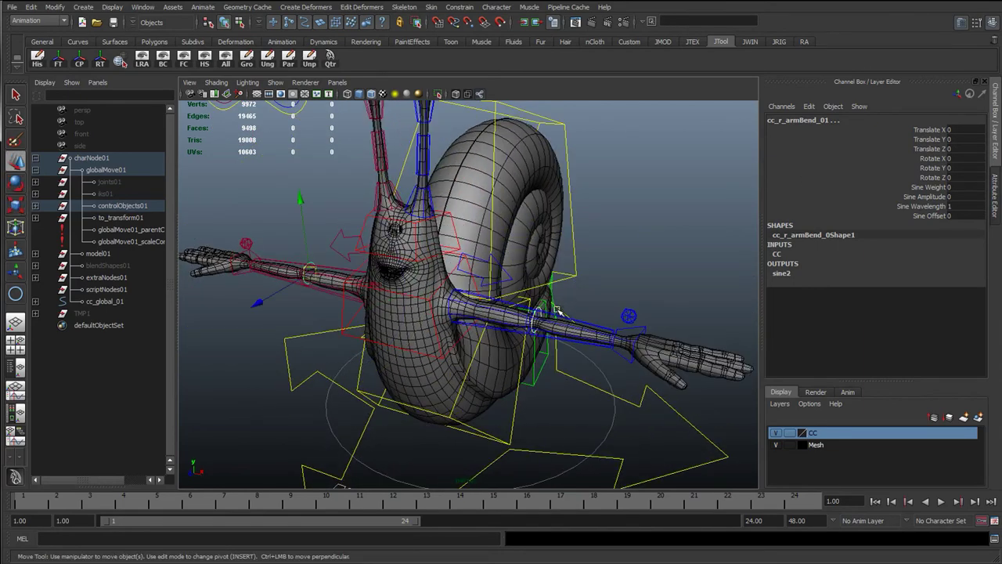
pyautogui.click(625, 276)
# Review the remaining channels on the snail's left hand control and right wrist control
pyautogui.click(619, 342)
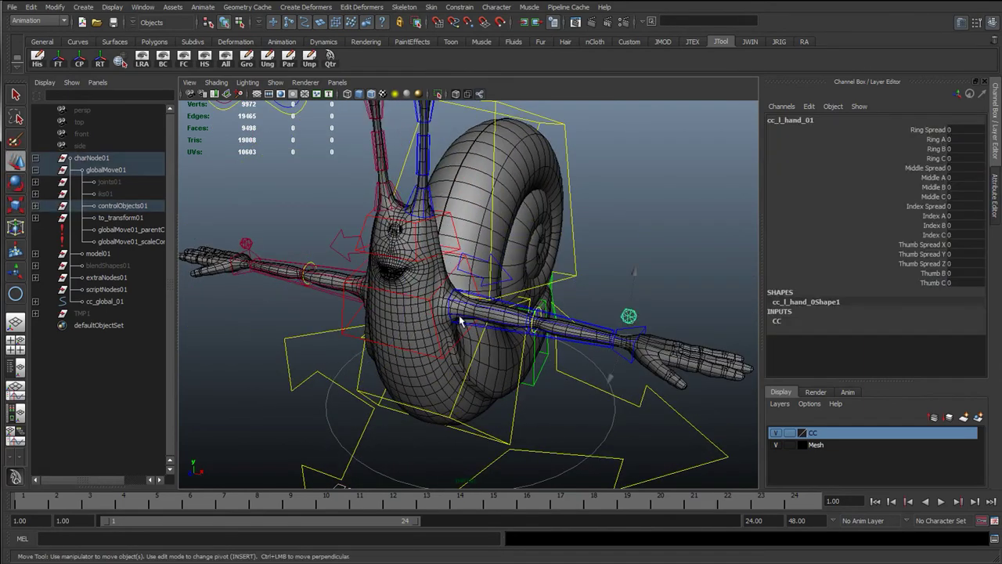
pyautogui.press('q')
pyautogui.click(280, 225)
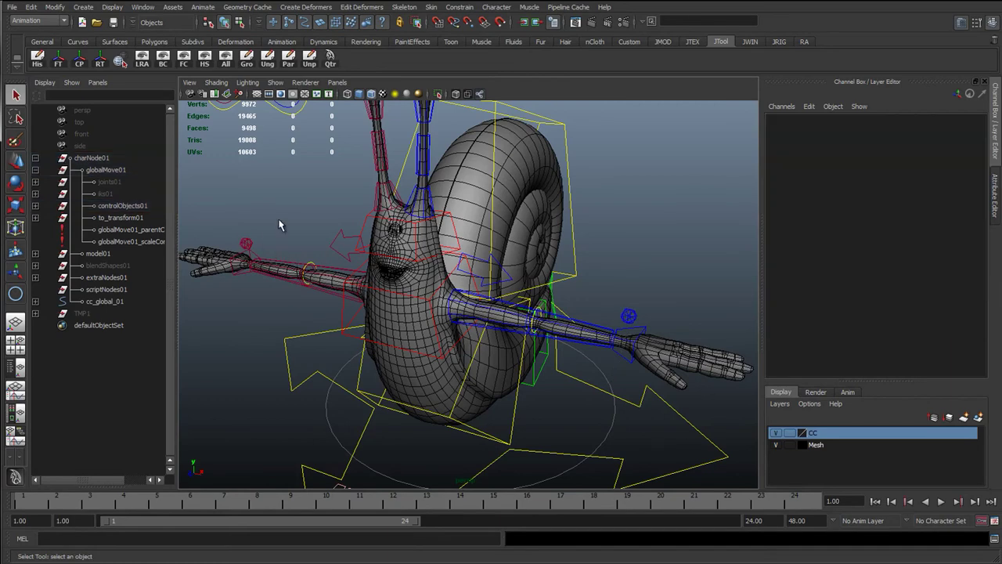
pyautogui.keyDown('alt'); pyautogui.moveTo(323, 271); pyautogui.dragTo(366, 274); pyautogui.keyUp('alt')
pyautogui.click(247, 310)
pyautogui.scroll(-3, 428, 371)
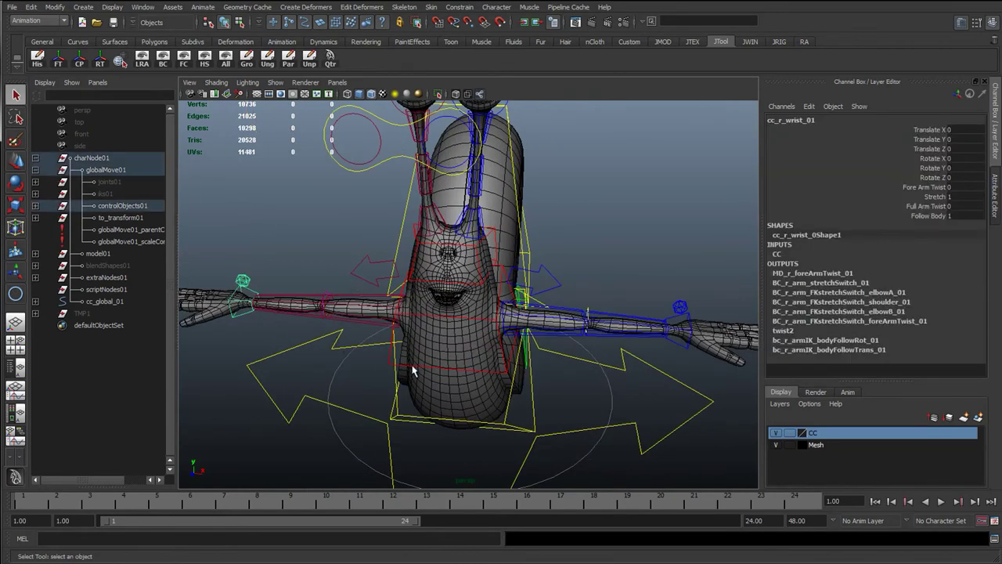
# Set L Arm IKFK and R Arm IKFK to 0 on the IK/FK control to switch both arms
pyautogui.keyDown('alt'); pyautogui.moveTo(477, 471); pyautogui.dragTo(466, 420, button='middle'); pyautogui.keyUp('alt')
pyautogui.click(464, 420)
pyautogui.moveTo(911, 130); pyautogui.dragTo(914, 139)
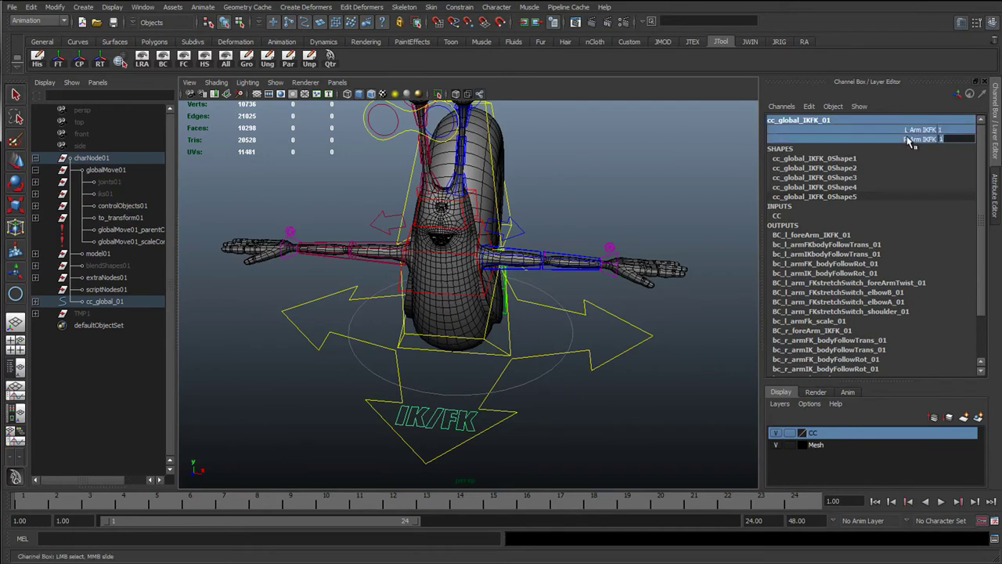
pyautogui.click(592, 431)
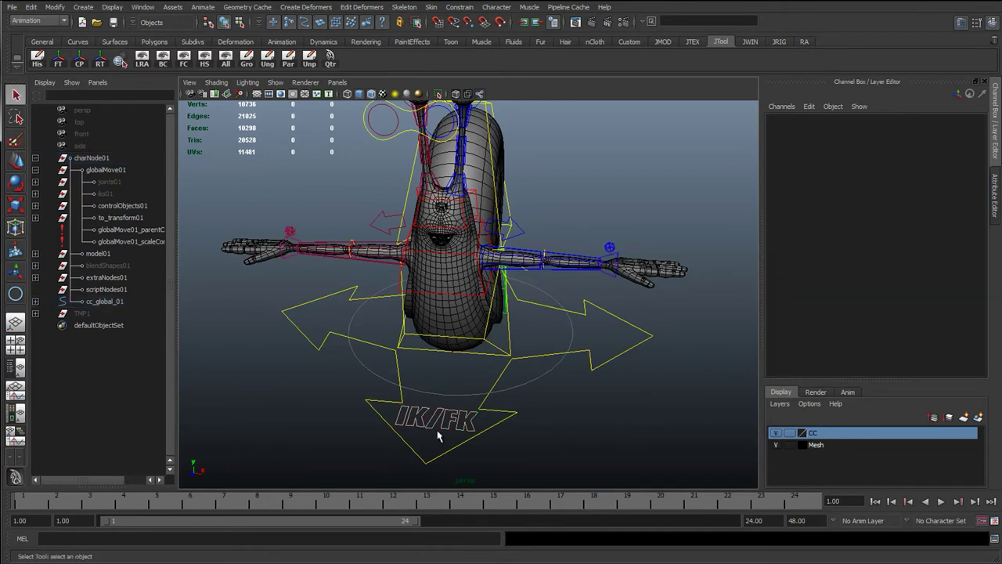
pyautogui.click(440, 428)
pyautogui.moveTo(914, 140); pyautogui.dragTo(916, 130)
pyautogui.moveTo(639, 342); pyautogui.dragTo(488, 359, button='middle')
# Select both arm pole vector controls and lock and hide their Visibility channel
pyautogui.keyDown('alt'); pyautogui.moveTo(349, 255); pyautogui.dragTo(364, 235); pyautogui.keyUp('alt')
pyautogui.click(557, 226)
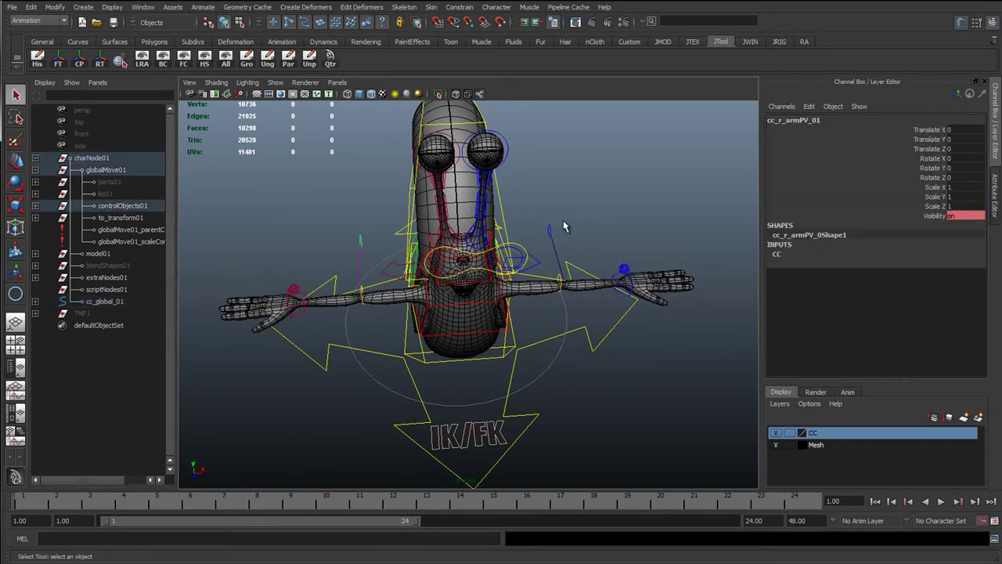
pyautogui.keyDown('shift'); pyautogui.click(550, 230); pyautogui.keyUp('shift')
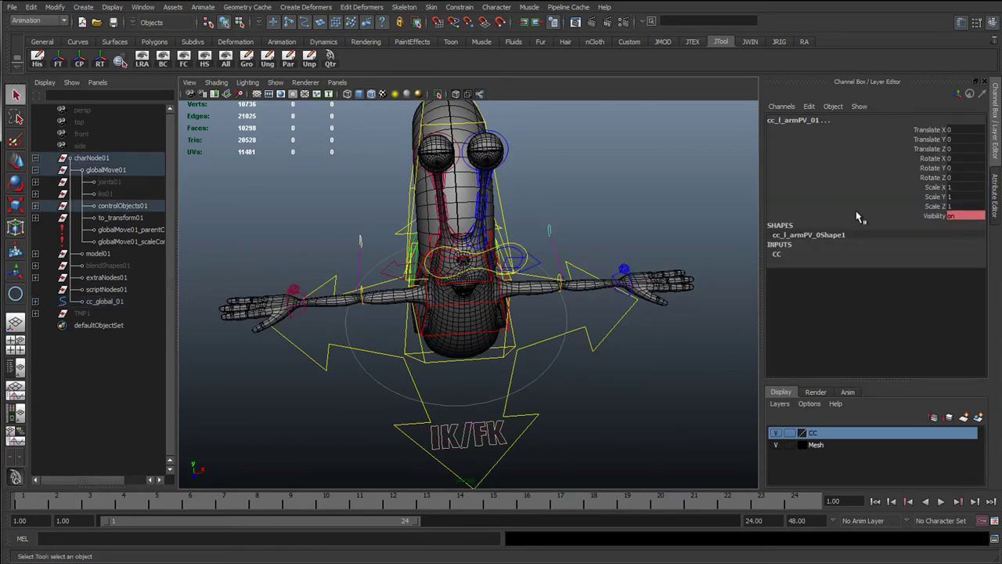
pyautogui.rightClick(923, 213)
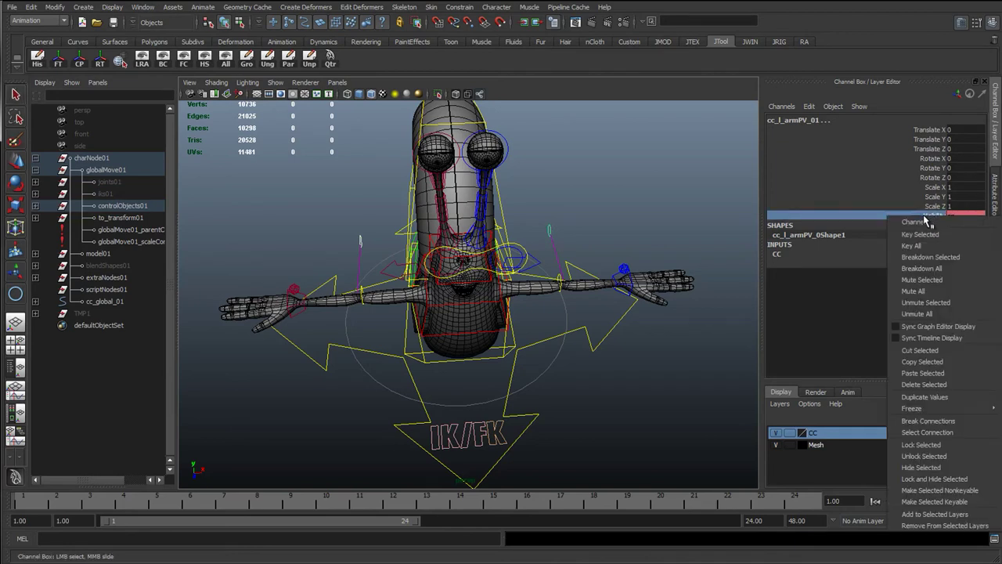
pyautogui.click(921, 480)
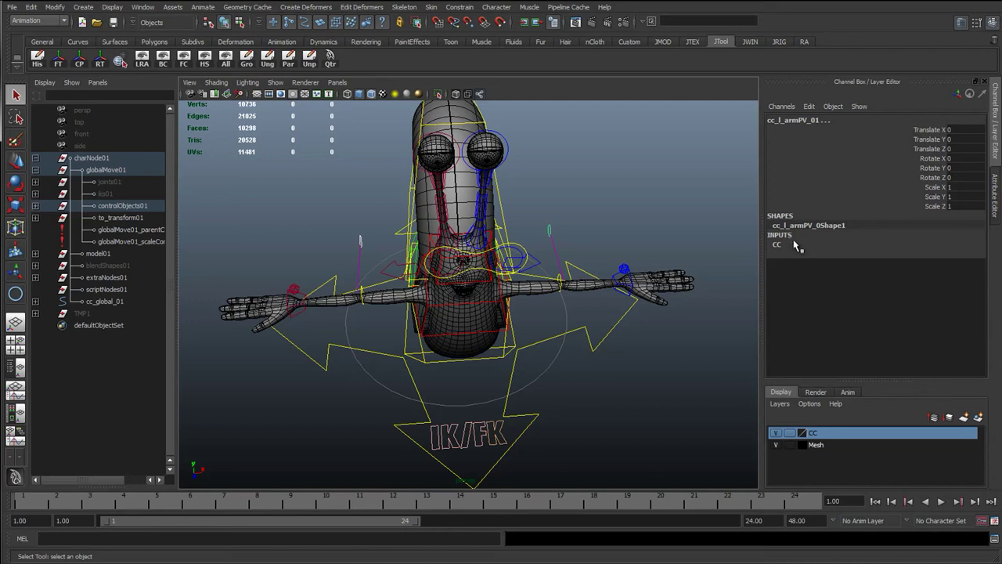
# Lock and hide Rotate X, Y, Z and Scale X, Y, Z on the arm pole vector controls, and clear the selection
pyautogui.moveTo(929, 206); pyautogui.dragTo(928, 158)
pyautogui.rightClick(925, 197)
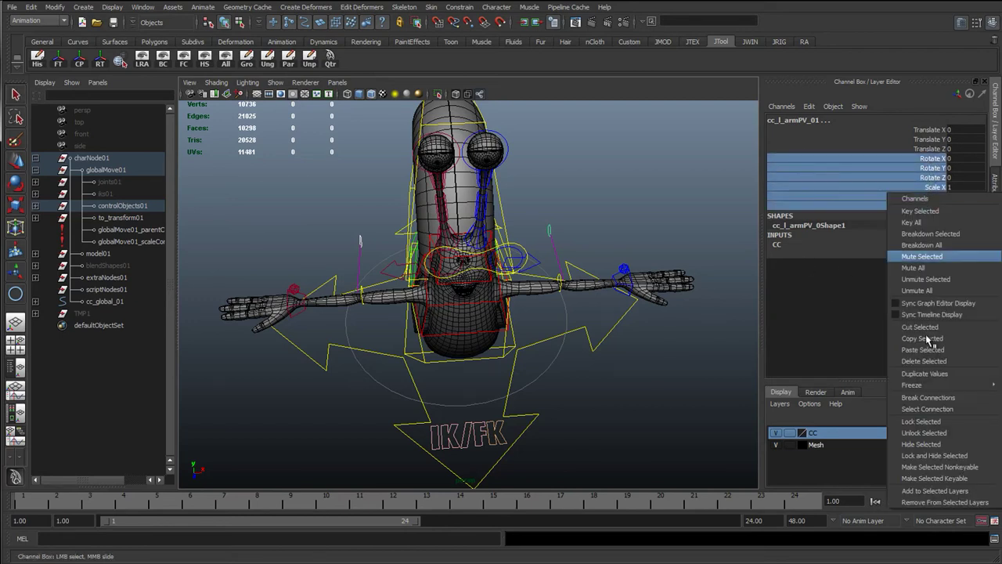
pyautogui.click(933, 444)
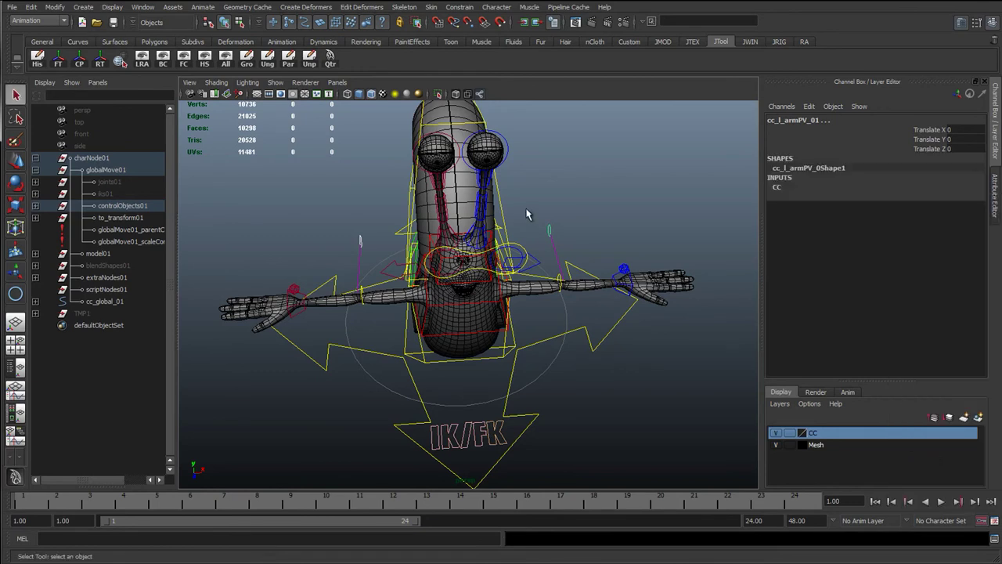
pyautogui.press('e')
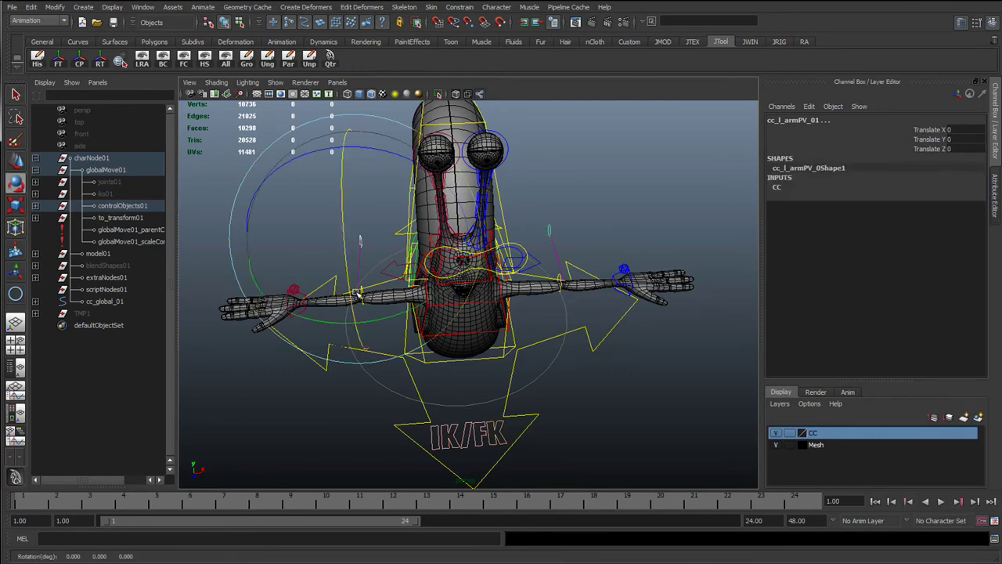
pyautogui.hotkey('ctrl', 'z')
pyautogui.press('q')
pyautogui.press('w')
pyautogui.click(606, 226)
# Select both clavicle arrow controls and test moving them, undoing the move
pyautogui.keyDown('alt'); pyautogui.moveTo(606, 225); pyautogui.dragTo(525, 258, button='right'); pyautogui.keyUp('alt')
pyautogui.keyDown('alt'); pyautogui.moveTo(525, 258); pyautogui.dragTo(499, 253); pyautogui.keyUp('alt')
pyautogui.keyDown('alt'); pyautogui.moveTo(498, 253); pyautogui.dragTo(444, 234, button='right'); pyautogui.keyUp('alt')
pyautogui.keyDown('alt'); pyautogui.moveTo(444, 233); pyautogui.dragTo(444, 228); pyautogui.keyUp('alt')
pyautogui.click(467, 195)
pyautogui.keyDown('alt'); pyautogui.moveTo(532, 217); pyautogui.dragTo(545, 220, button='right'); pyautogui.keyUp('alt')
pyautogui.keyDown('alt'); pyautogui.moveTo(544, 220); pyautogui.dragTo(571, 226); pyautogui.keyUp('alt')
pyautogui.keyDown('shift'); pyautogui.click(358, 161); pyautogui.keyUp('shift')
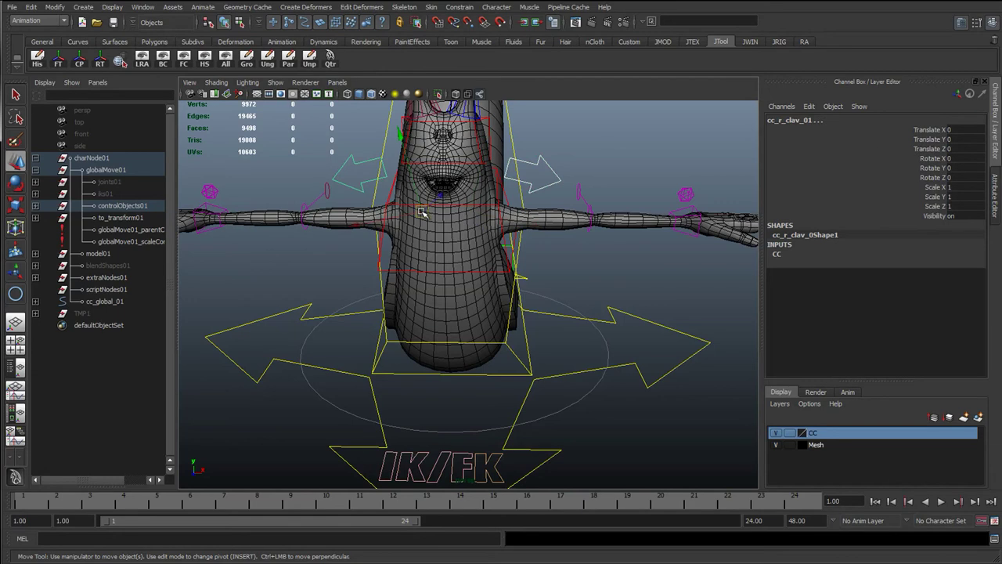
pyautogui.moveTo(421, 213); pyautogui.dragTo(425, 177)
pyautogui.hotkey('ctrl', 'z')
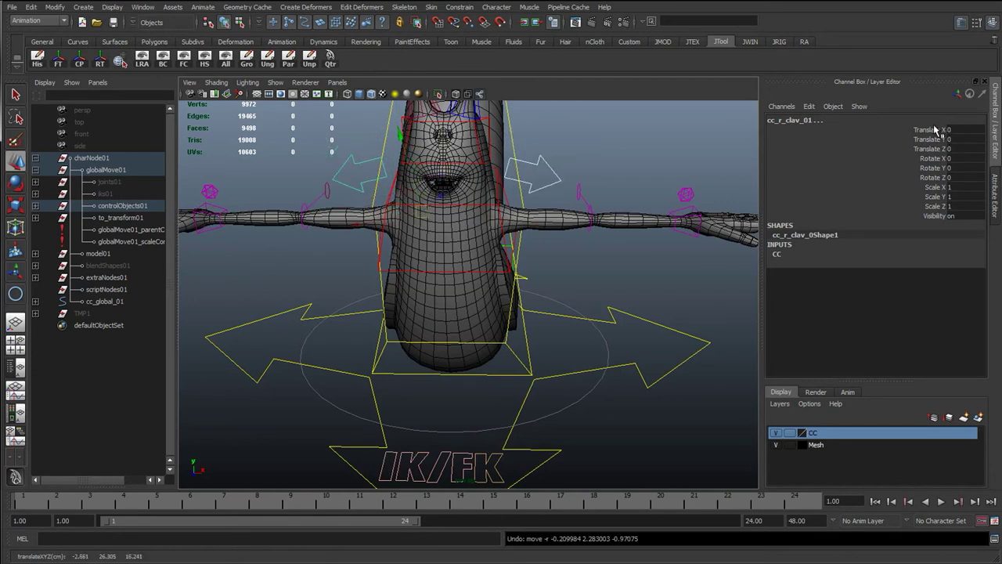
# Lock and hide Translate X, Y, Z, Scale X, Y, Z and Visibility on both clavicle controls, and clear the selection
pyautogui.moveTo(935, 129); pyautogui.dragTo(936, 151)
pyautogui.keyDown('ctrl'); pyautogui.moveTo(937, 188); pyautogui.dragTo(935, 216); pyautogui.keyUp('ctrl')
pyautogui.rightClick(935, 218)
pyautogui.click(940, 479)
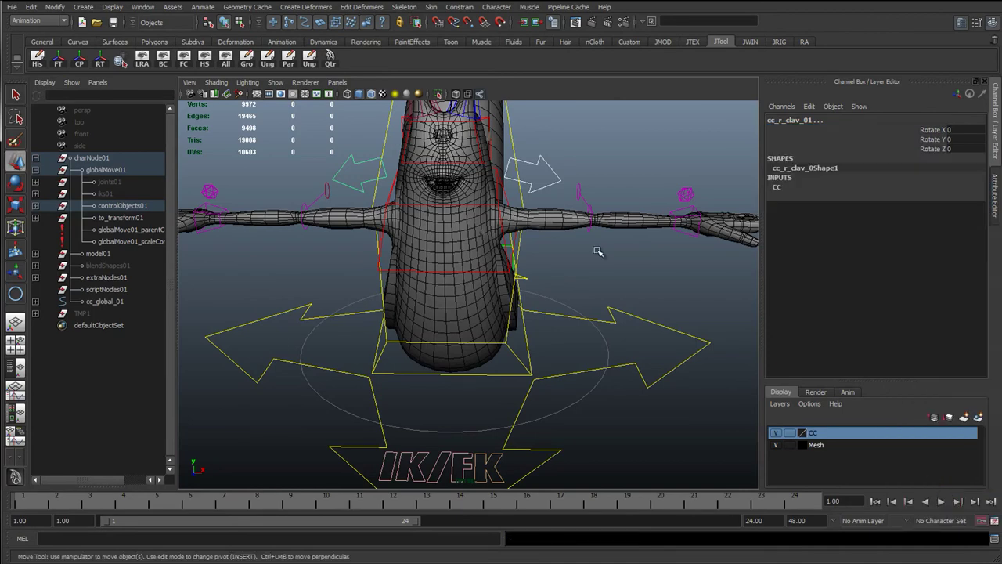
pyautogui.click(597, 252)
# Review the global control's channels and examine the rig from the side
pyautogui.scroll(-3, 539, 283)
pyautogui.click(606, 349)
pyautogui.scroll(1, 578, 350)
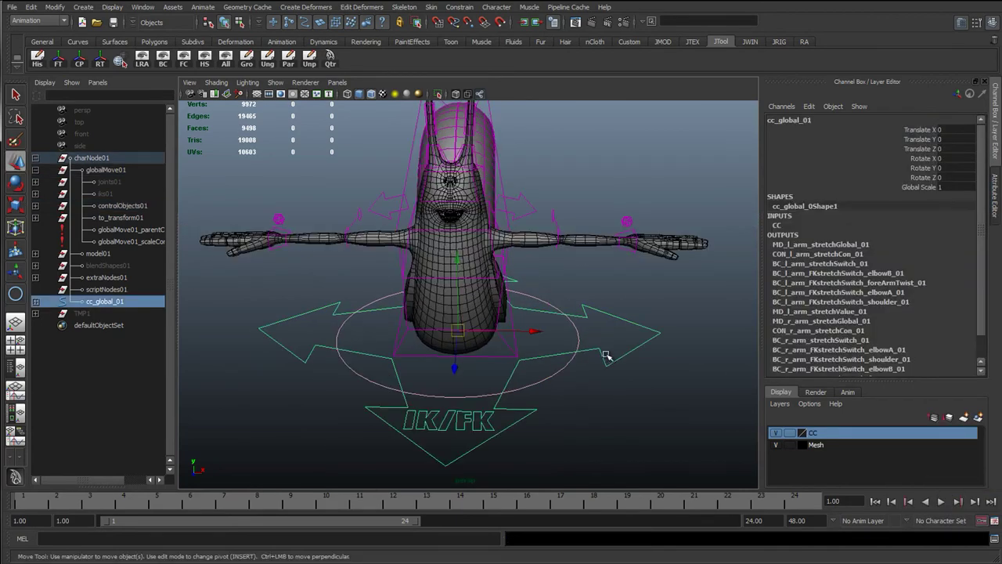
pyautogui.keyDown('alt'); pyautogui.moveTo(580, 351); pyautogui.dragTo(497, 323); pyautogui.keyUp('alt')
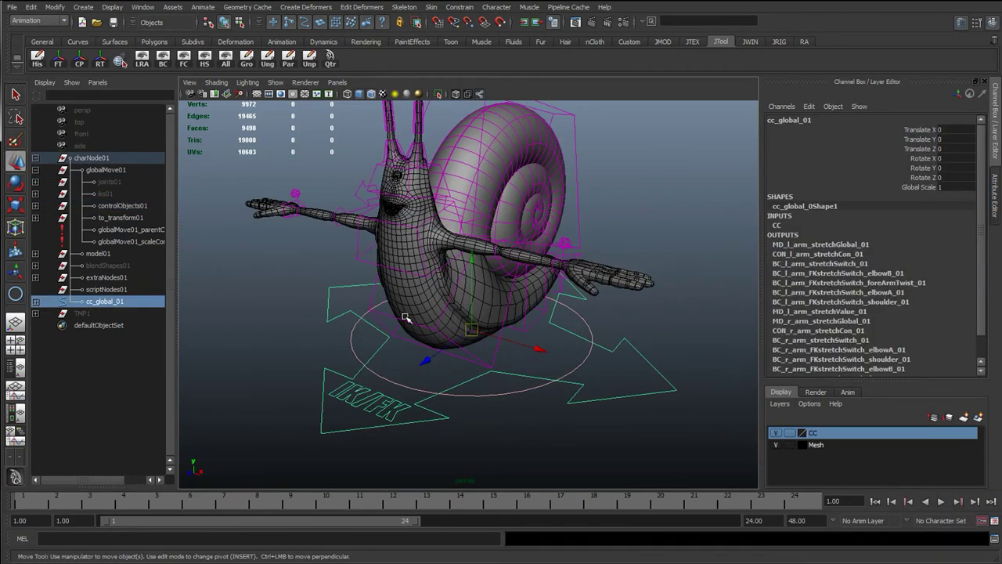
pyautogui.keyDown('alt'); pyautogui.moveTo(419, 332); pyautogui.dragTo(441, 394); pyautogui.keyUp('alt')
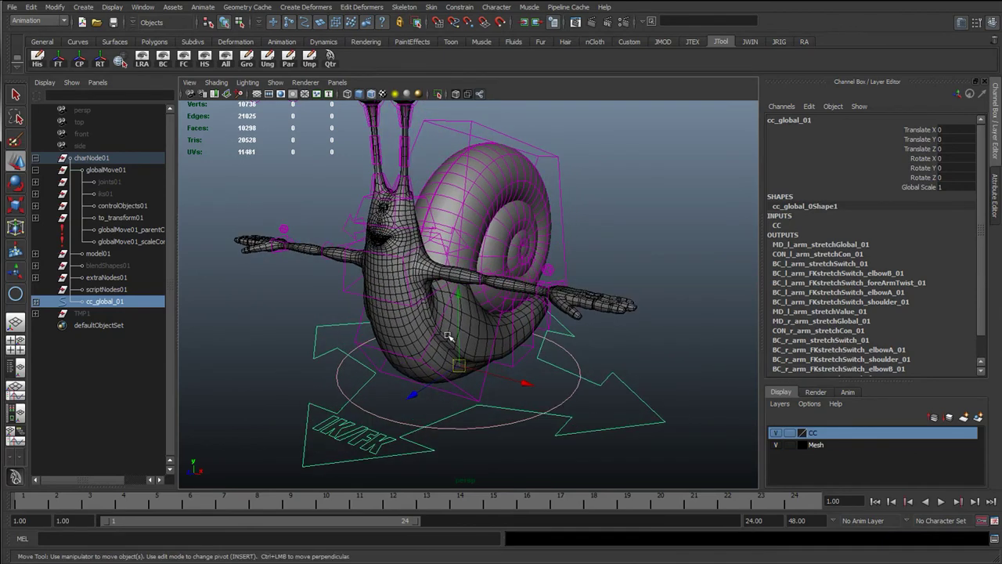
pyautogui.keyDown('alt'); pyautogui.moveTo(452, 338); pyautogui.dragTo(512, 338, button='right'); pyautogui.keyUp('alt')
pyautogui.keyDown('alt'); pyautogui.moveTo(512, 338); pyautogui.dragTo(487, 309); pyautogui.keyUp('alt')
pyautogui.keyDown('alt'); pyautogui.moveTo(557, 234); pyautogui.dragTo(560, 311, button='middle'); pyautogui.keyUp('alt')
pyautogui.click(641, 282)
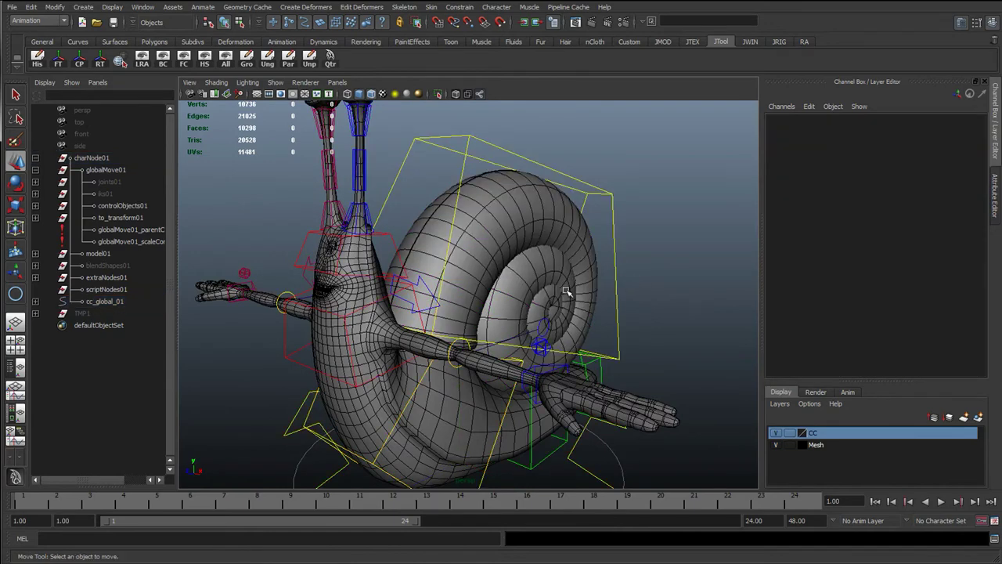
# Look over the whole rig from several angles, toggling the CC display layer off and back on
pyautogui.keyDown('alt'); pyautogui.moveTo(534, 300); pyautogui.dragTo(472, 322, button='right'); pyautogui.keyUp('alt')
pyautogui.keyDown('alt'); pyautogui.moveTo(472, 323); pyautogui.dragTo(485, 326); pyautogui.keyUp('alt')
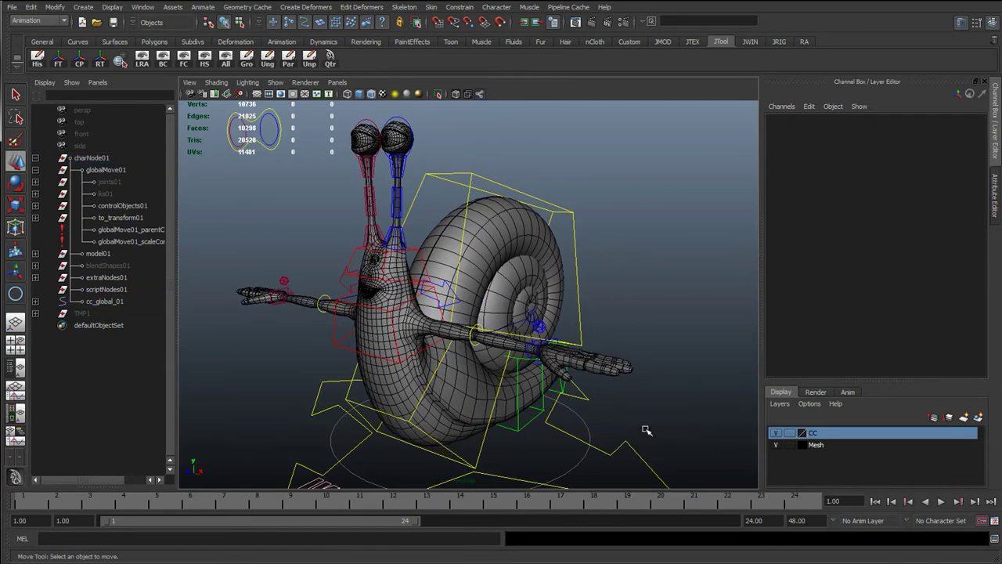
pyautogui.keyDown('alt'); pyautogui.moveTo(474, 452); pyautogui.dragTo(447, 446, button='right'); pyautogui.keyUp('alt')
pyautogui.keyDown('alt'); pyautogui.moveTo(447, 446); pyautogui.dragTo(443, 431); pyautogui.keyUp('alt')
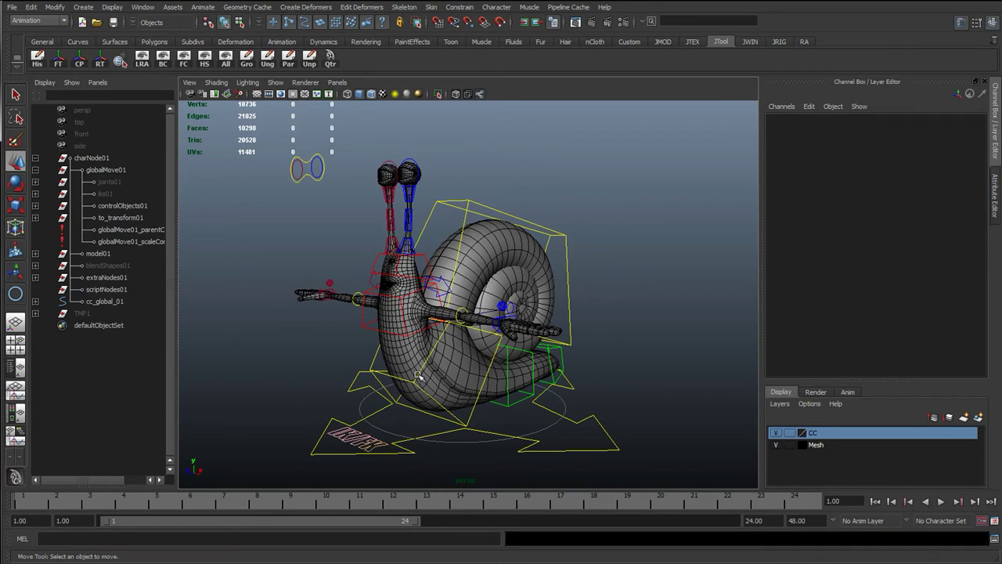
pyautogui.keyDown('alt'); pyautogui.moveTo(483, 345); pyautogui.dragTo(487, 327); pyautogui.keyUp('alt')
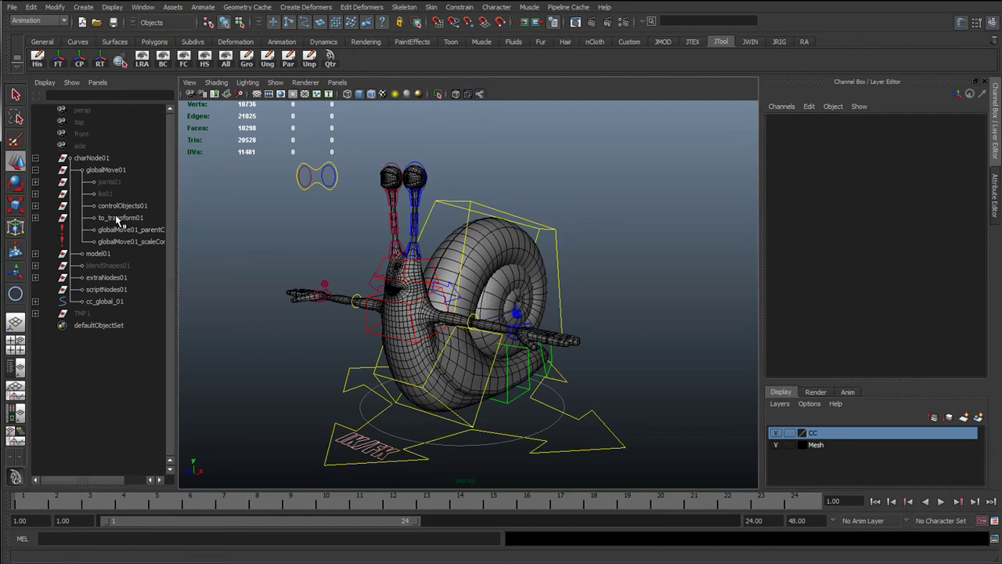
pyautogui.click(776, 433)
pyautogui.click(776, 433)
pyautogui.keyDown('alt'); pyautogui.moveTo(404, 393); pyautogui.dragTo(489, 389, button='right'); pyautogui.keyUp('alt')
pyautogui.keyDown('alt'); pyautogui.moveTo(601, 389); pyautogui.dragTo(414, 390, button='right'); pyautogui.keyUp('alt')
pyautogui.keyDown('alt'); pyautogui.moveTo(501, 433); pyautogui.dragTo(557, 411, button='right'); pyautogui.keyUp('alt')
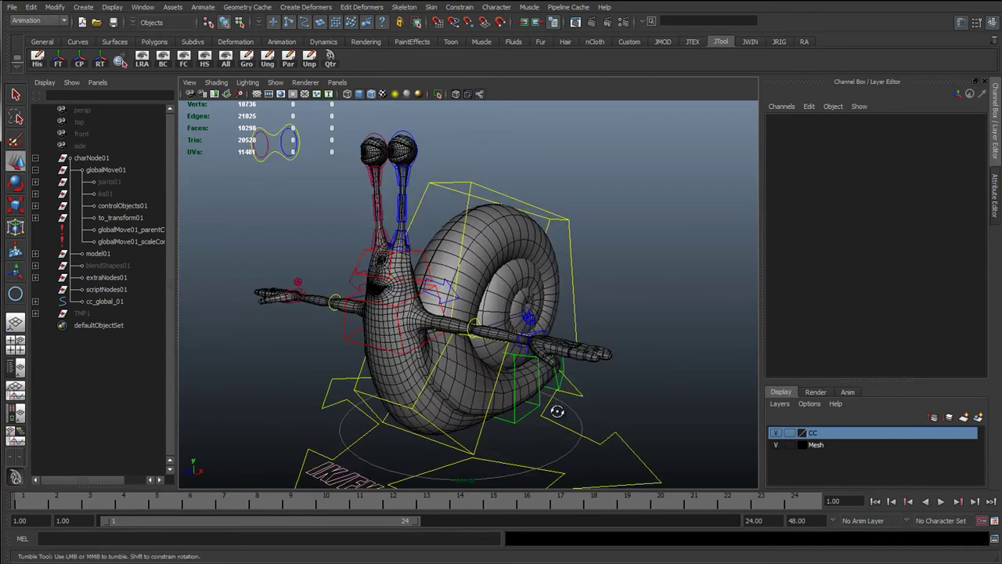
pyautogui.keyDown('alt'); pyautogui.moveTo(559, 411); pyautogui.dragTo(624, 435); pyautogui.keyUp('alt')
pyautogui.keyDown('alt'); pyautogui.moveTo(601, 368); pyautogui.dragTo(514, 412); pyautogui.keyUp('alt')
# Check the channels of the left arm's pole vector display line and its pole vector control
pyautogui.click(547, 285)
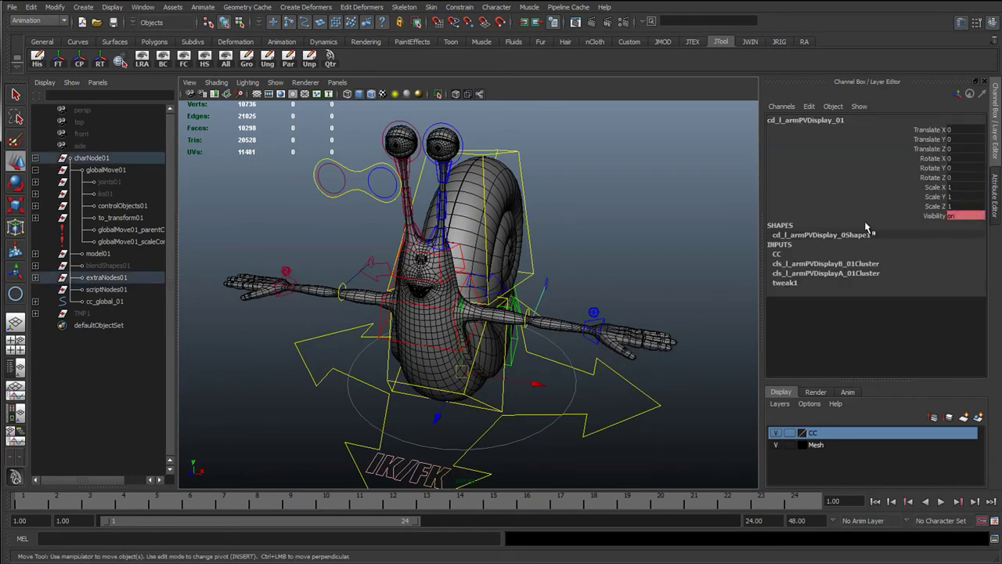
pyautogui.press('q')
pyautogui.scroll(4, 597, 297)
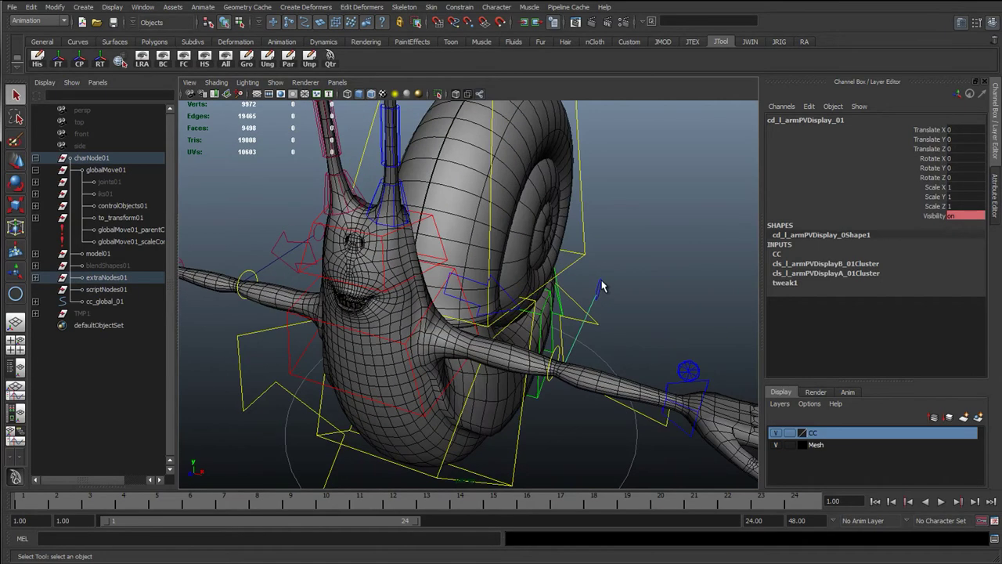
pyautogui.click(600, 288)
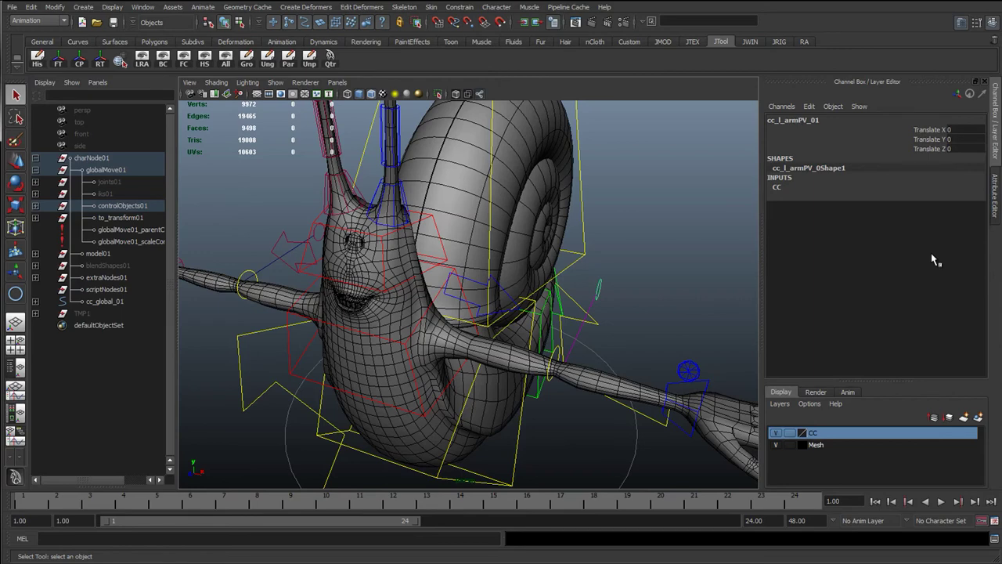
# Set L Arm IKFK and R Arm IKFK to 1 on the IK/FK control
pyautogui.press('a')
pyautogui.click(390, 466)
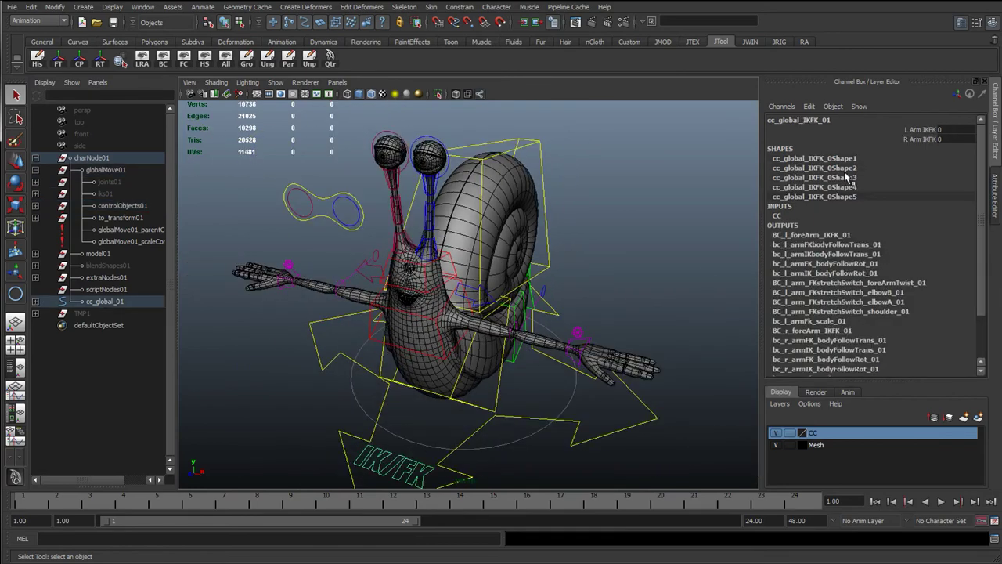
pyautogui.click(920, 139)
pyautogui.moveTo(889, 144); pyautogui.dragTo(902, 130)
pyautogui.moveTo(593, 212); pyautogui.dragTo(694, 216, button='middle')
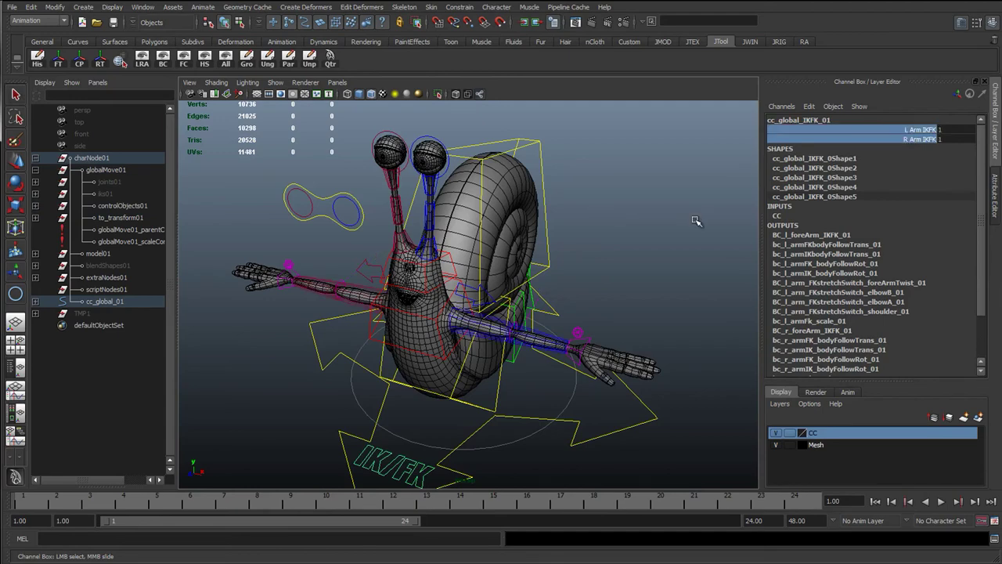
# Select the left forearm FK control to check its channels and view the arm controls up close
pyautogui.click(534, 332)
pyautogui.keyDown('alt'); pyautogui.moveTo(571, 369); pyautogui.dragTo(614, 380, button='right'); pyautogui.keyUp('alt')
pyautogui.keyDown('alt'); pyautogui.moveTo(579, 387); pyautogui.dragTo(474, 325, button='middle'); pyautogui.keyUp('alt')
pyautogui.moveTo(474, 325)
pyautogui.keyDown('alt'); pyautogui.mouseDown()
pyautogui.moveTo(452, 338)
pyautogui.moveTo(482, 338)
pyautogui.mouseUp(); pyautogui.keyUp('alt')
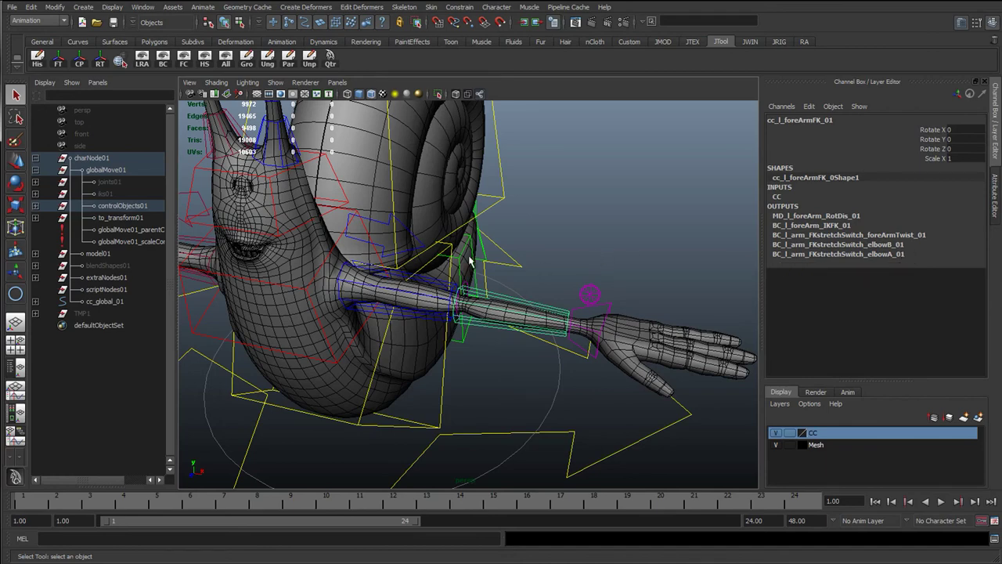
pyautogui.keyDown('alt'); pyautogui.moveTo(435, 377); pyautogui.dragTo(319, 476); pyautogui.keyUp('alt')
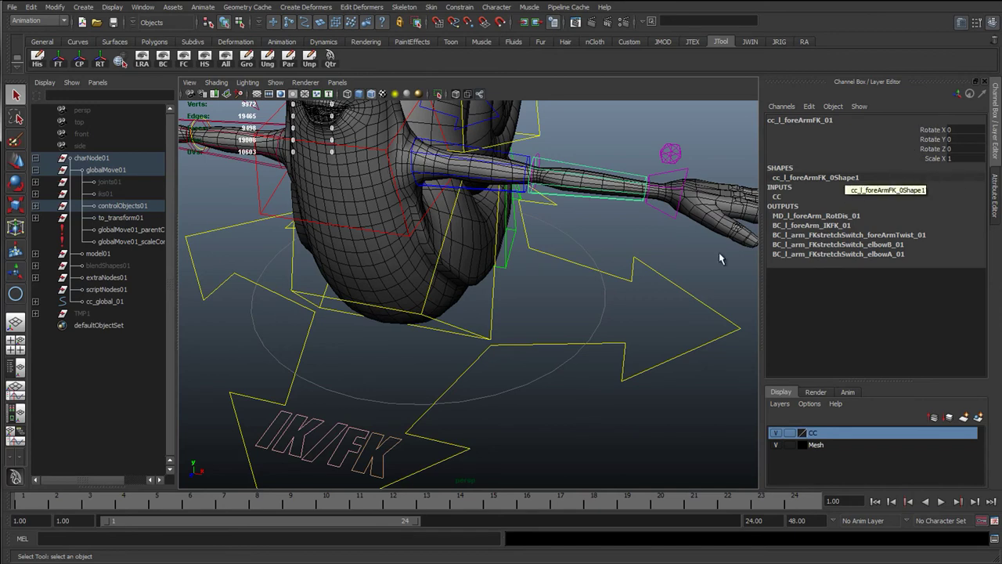
# Spot-check individual controls on the snail's upper body and head, finishing with nothing selected
pyautogui.keyDown('alt'); pyautogui.moveTo(571, 328); pyautogui.dragTo(436, 323); pyautogui.keyUp('alt')
pyautogui.click(434, 302)
pyautogui.keyDown('alt'); pyautogui.moveTo(436, 303); pyautogui.dragTo(441, 380, button='middle'); pyautogui.keyUp('alt')
pyautogui.click(471, 190)
pyautogui.click(472, 180)
pyautogui.keyDown('alt'); pyautogui.moveTo(460, 206); pyautogui.dragTo(476, 188); pyautogui.keyUp('alt')
pyautogui.keyDown('alt'); pyautogui.moveTo(402, 174); pyautogui.dragTo(413, 117, button='right'); pyautogui.keyUp('alt')
pyautogui.keyDown('alt'); pyautogui.moveTo(414, 117); pyautogui.dragTo(409, 207, button='middle'); pyautogui.keyUp('alt')
pyautogui.click(387, 188)
pyautogui.click(416, 194)
pyautogui.keyDown('alt'); pyautogui.moveTo(404, 253); pyautogui.dragTo(521, 345); pyautogui.keyUp('alt')
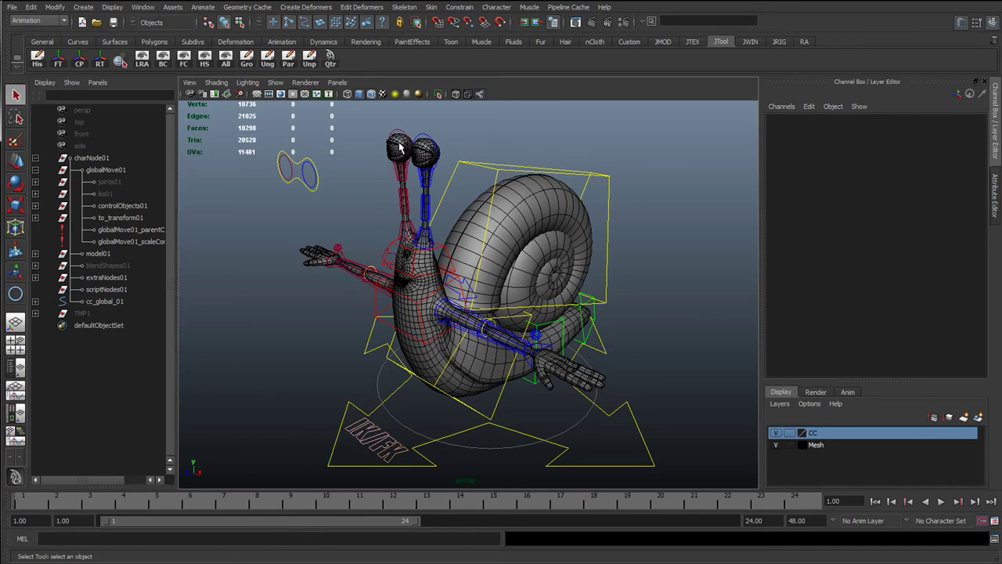
# Examine the eye and eye stalk controls up close, followed by the face and mouth from the front
pyautogui.keyDown('alt'); pyautogui.moveTo(451, 187); pyautogui.dragTo(468, 152, button='right'); pyautogui.keyUp('alt')
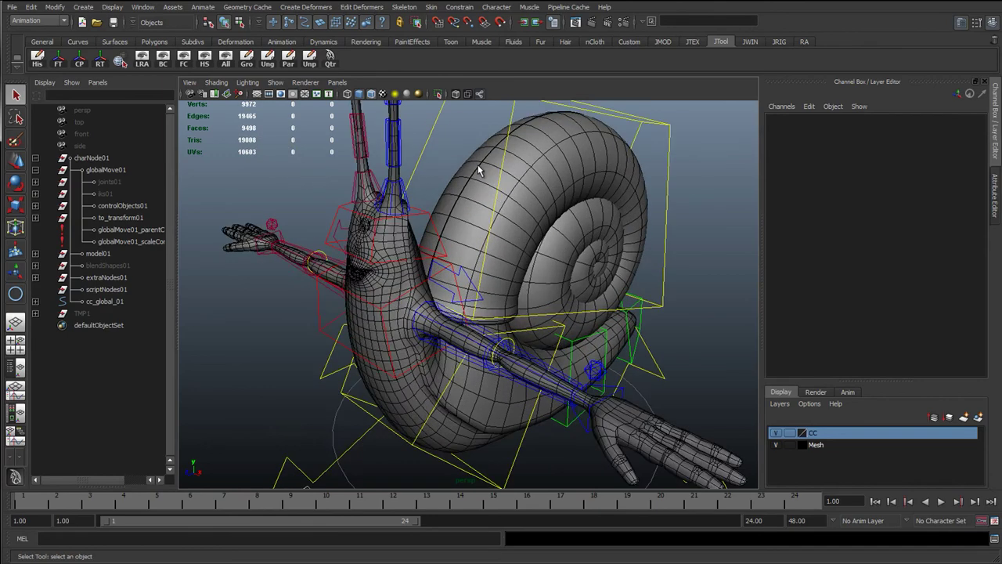
pyautogui.keyDown('alt'); pyautogui.moveTo(467, 151); pyautogui.dragTo(376, 332, button='middle'); pyautogui.keyUp('alt')
pyautogui.keyDown('alt'); pyautogui.moveTo(376, 333); pyautogui.dragTo(419, 274); pyautogui.keyUp('alt')
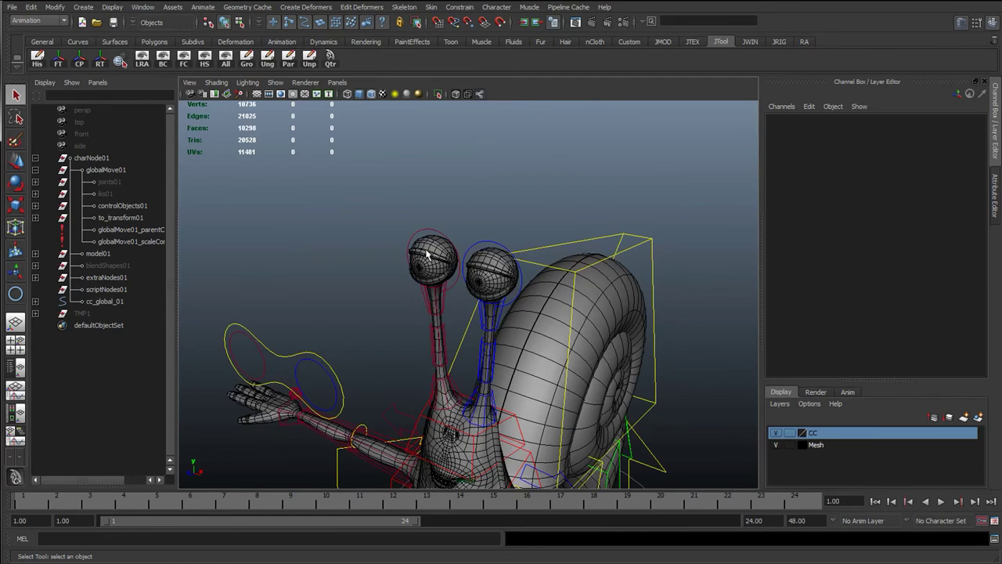
pyautogui.keyDown('alt'); pyautogui.moveTo(439, 277); pyautogui.dragTo(514, 287, button='right'); pyautogui.keyUp('alt')
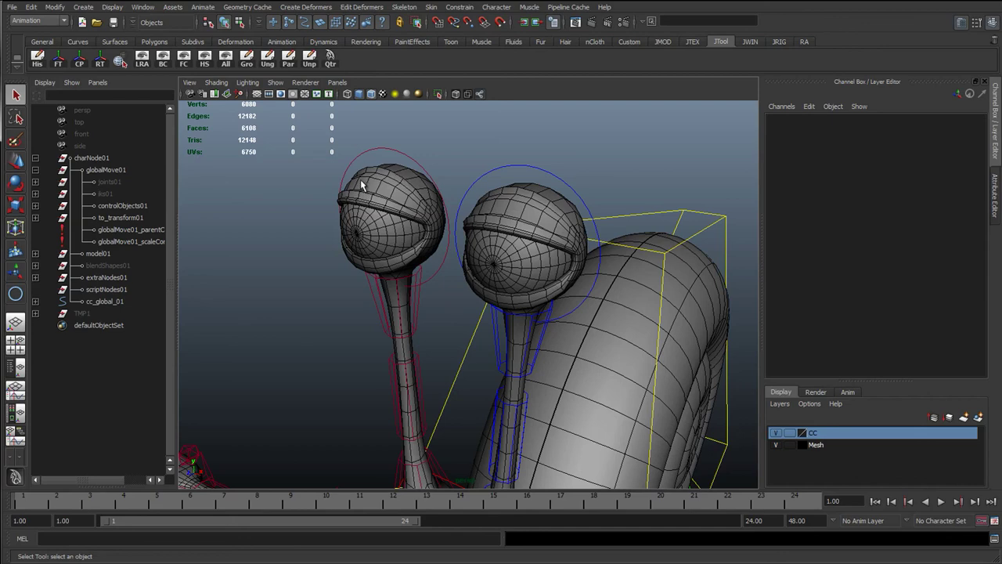
pyautogui.keyDown('alt'); pyautogui.moveTo(491, 340); pyautogui.dragTo(450, 307, button='right'); pyautogui.keyUp('alt')
pyautogui.keyDown('alt'); pyautogui.moveTo(450, 307); pyautogui.dragTo(415, 191, button='middle'); pyautogui.keyUp('alt')
pyautogui.keyDown('alt'); pyautogui.moveTo(439, 364); pyautogui.dragTo(493, 324); pyautogui.keyUp('alt')
pyautogui.keyDown('alt'); pyautogui.moveTo(415, 302); pyautogui.dragTo(454, 313, button='right'); pyautogui.keyUp('alt')
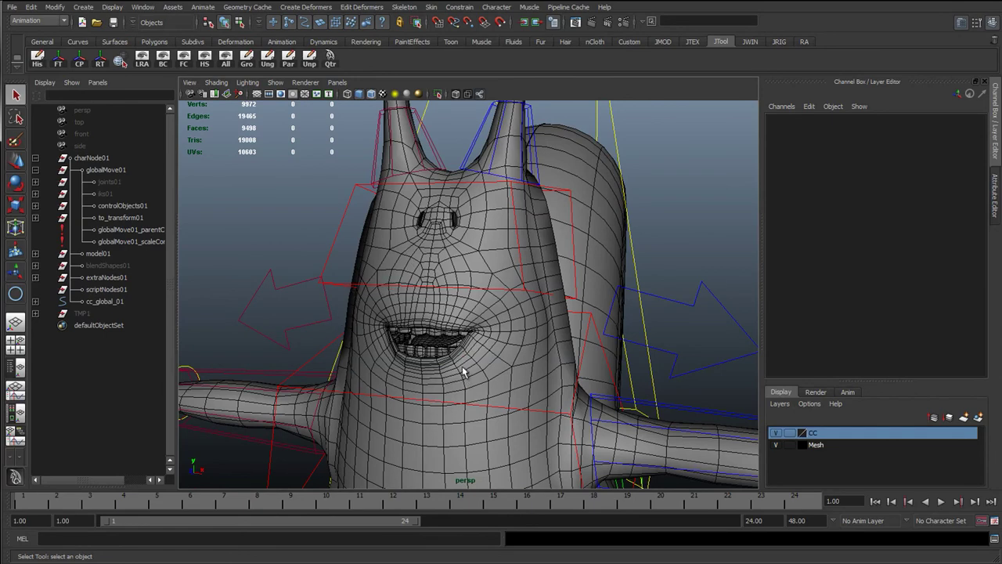
# Review the complete rig with all its colored controls from the front and in a three-quarter view
pyautogui.keyDown('alt'); pyautogui.moveTo(485, 335); pyautogui.dragTo(418, 329, button='right'); pyautogui.keyUp('alt')
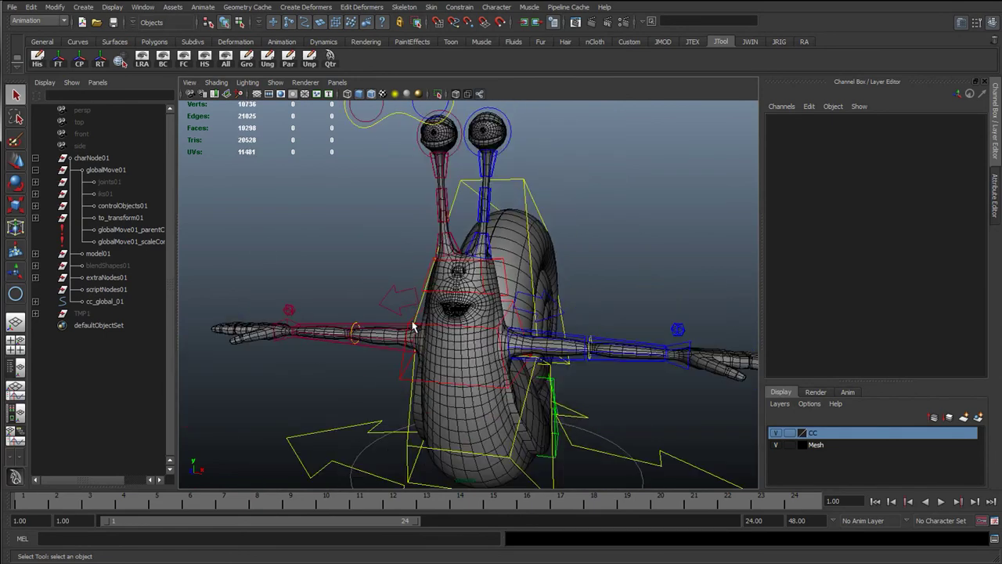
pyautogui.keyDown('alt'); pyautogui.moveTo(541, 336); pyautogui.dragTo(497, 348, button='right'); pyautogui.keyUp('alt')
pyautogui.keyDown('alt'); pyautogui.moveTo(497, 348); pyautogui.dragTo(437, 387); pyautogui.keyUp('alt')
pyautogui.scroll(3, 448, 395)
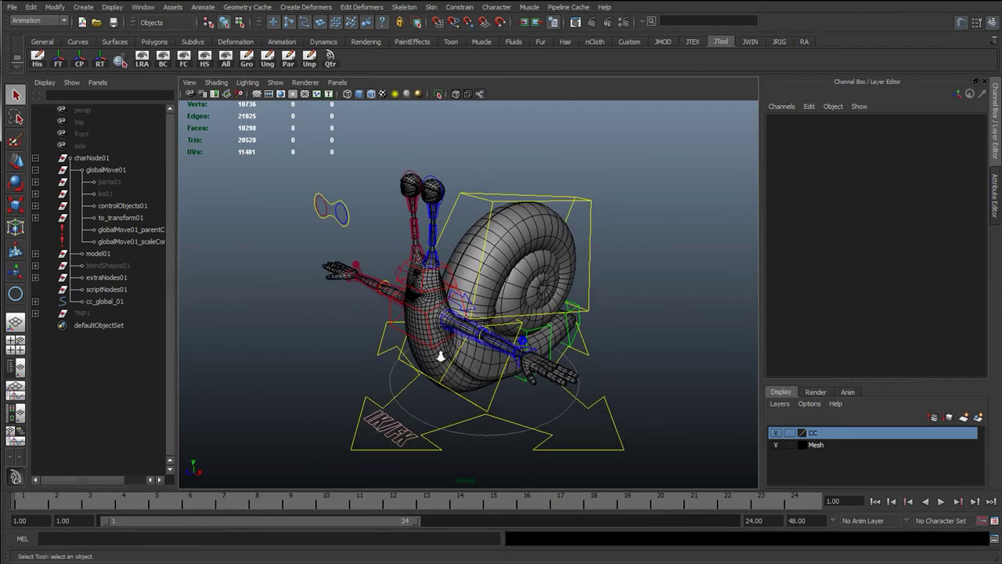
pyautogui.keyDown('alt'); pyautogui.moveTo(439, 359); pyautogui.dragTo(508, 337); pyautogui.keyUp('alt')
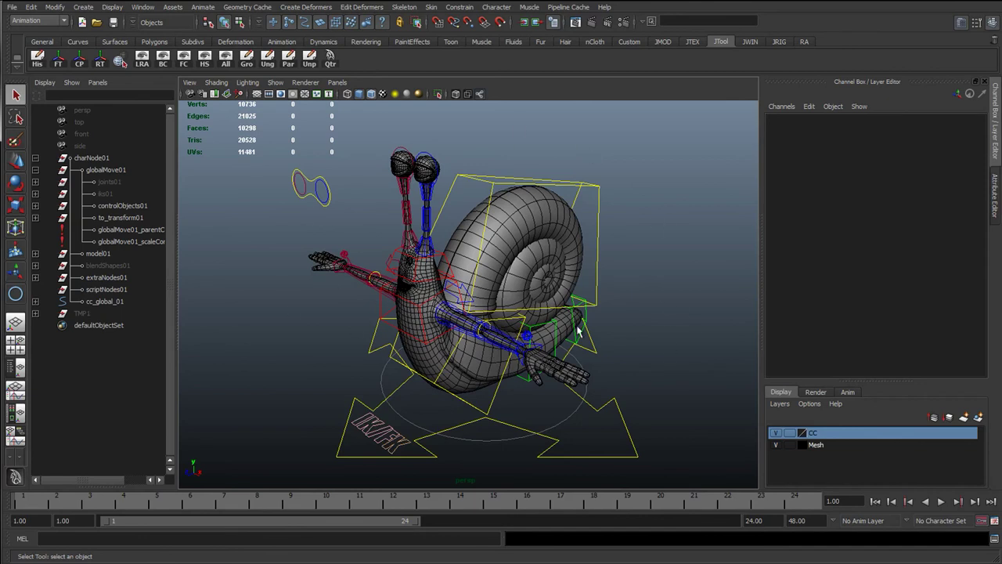